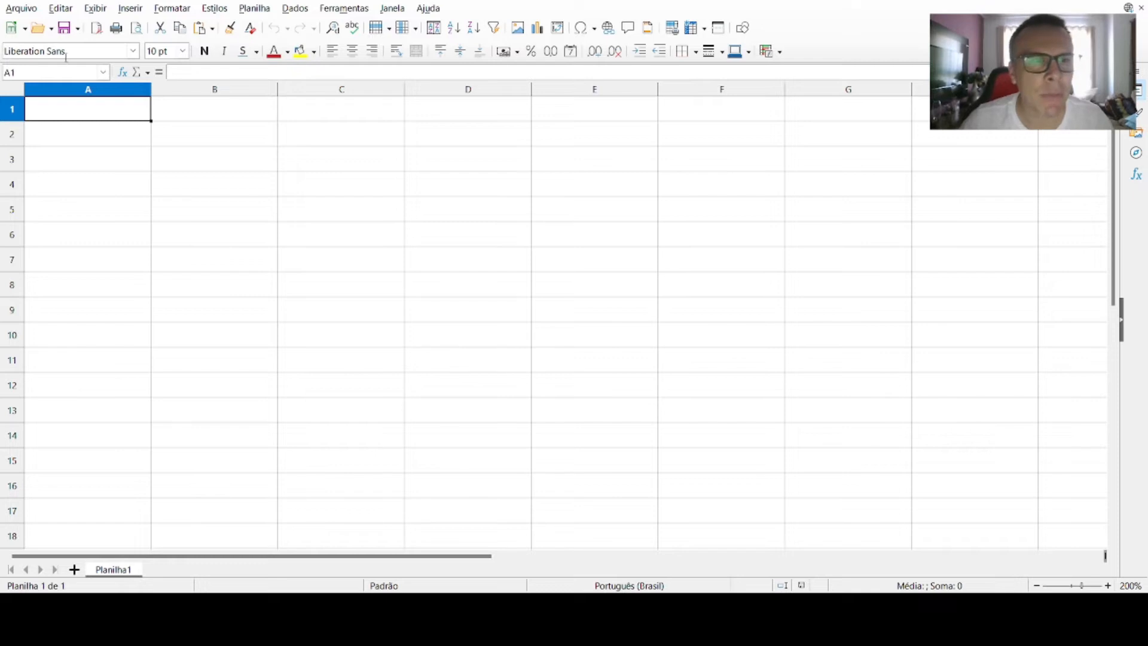
- Enter the title "Juros Simples" in cell B3 and fit the width of column B to its content
click(224, 166)
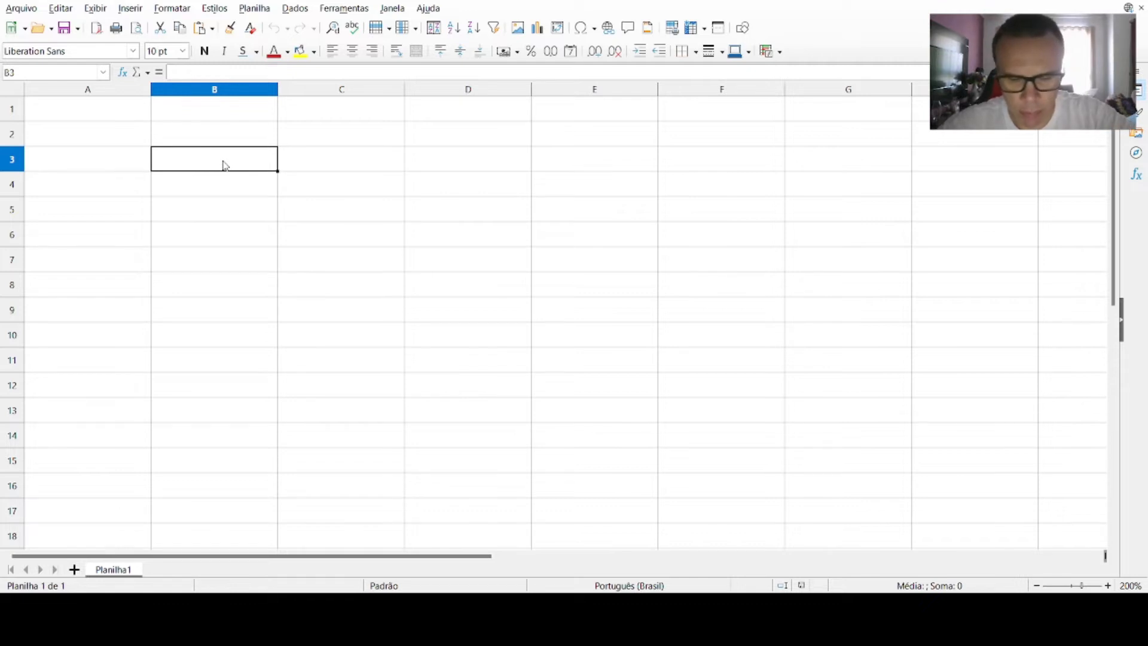
text(Ju)
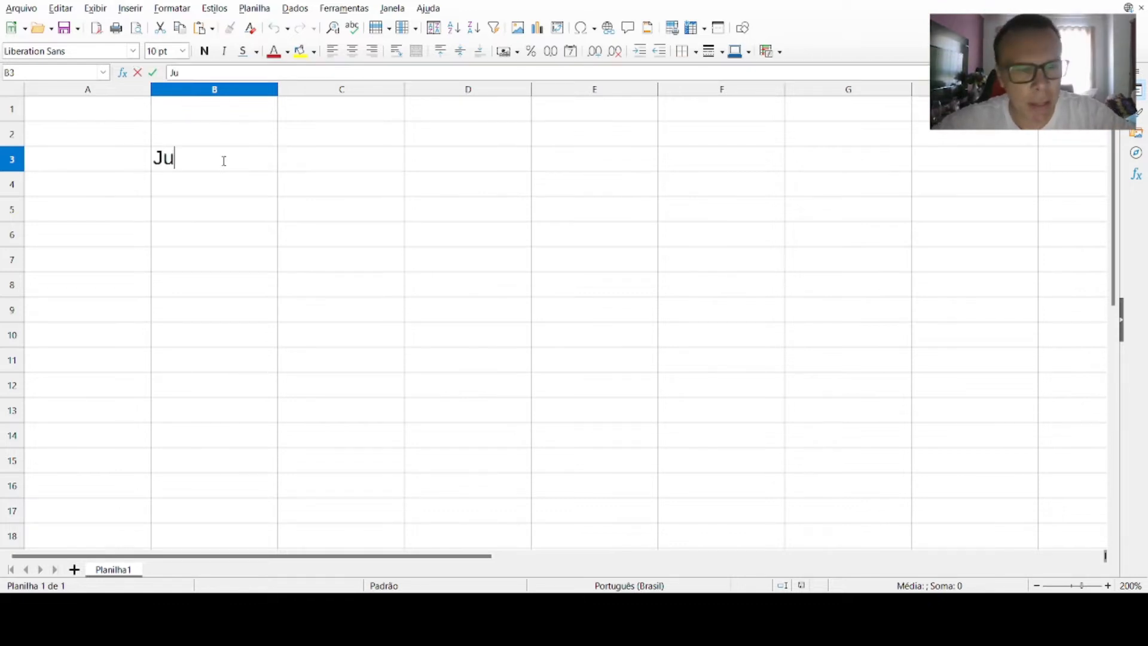
text(ros )
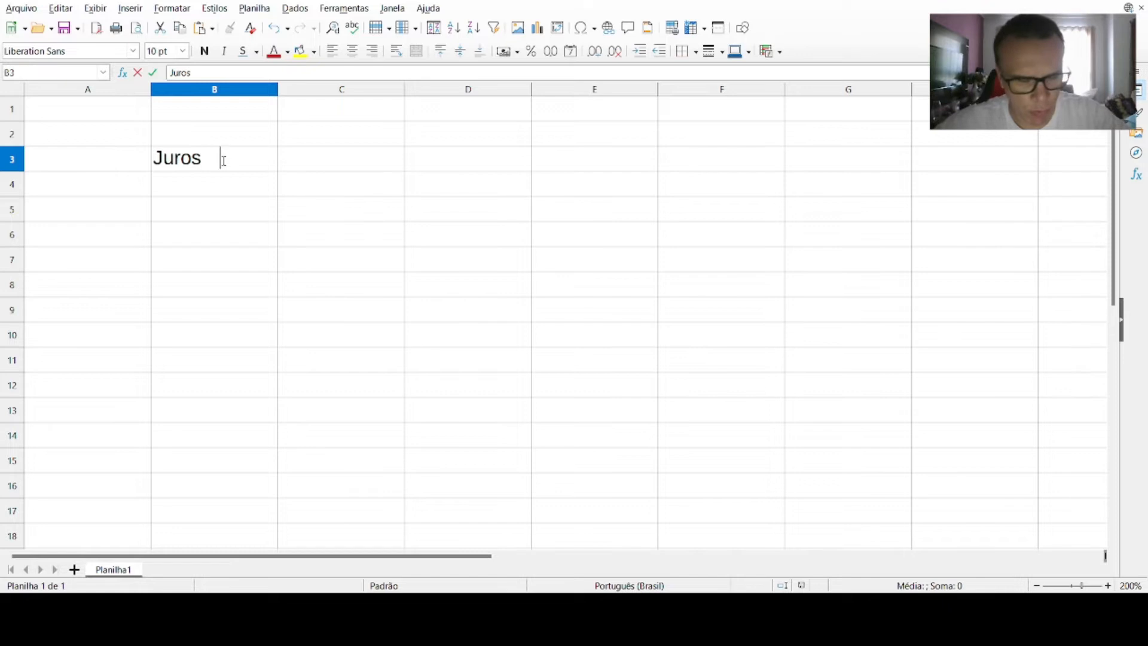
text(Simpl)
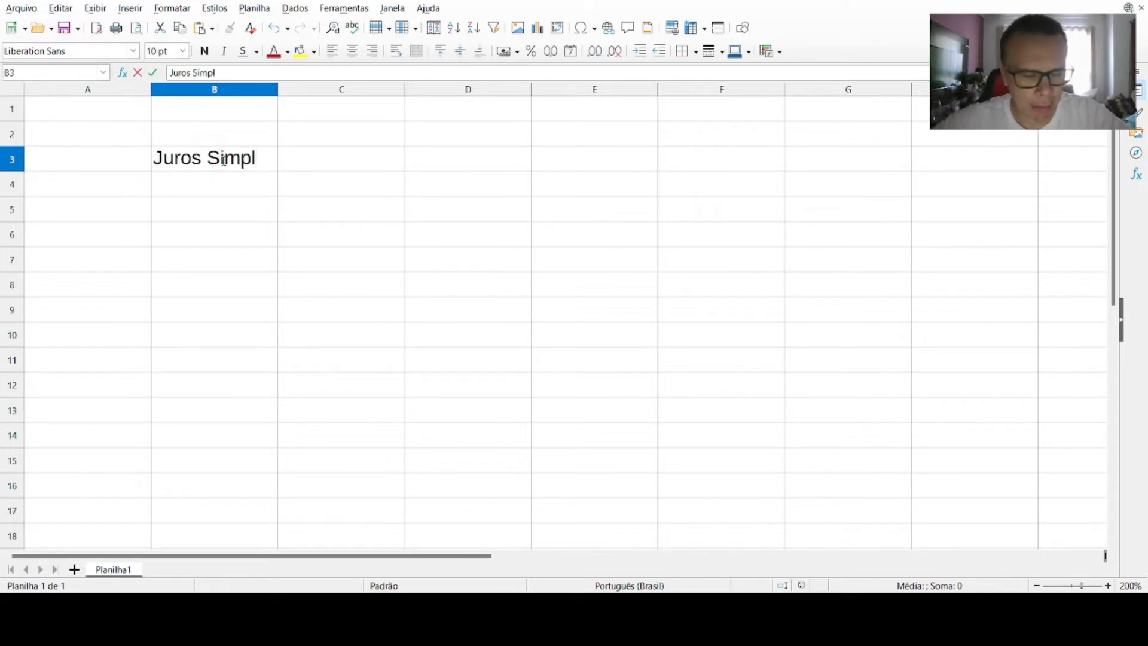
text(es)
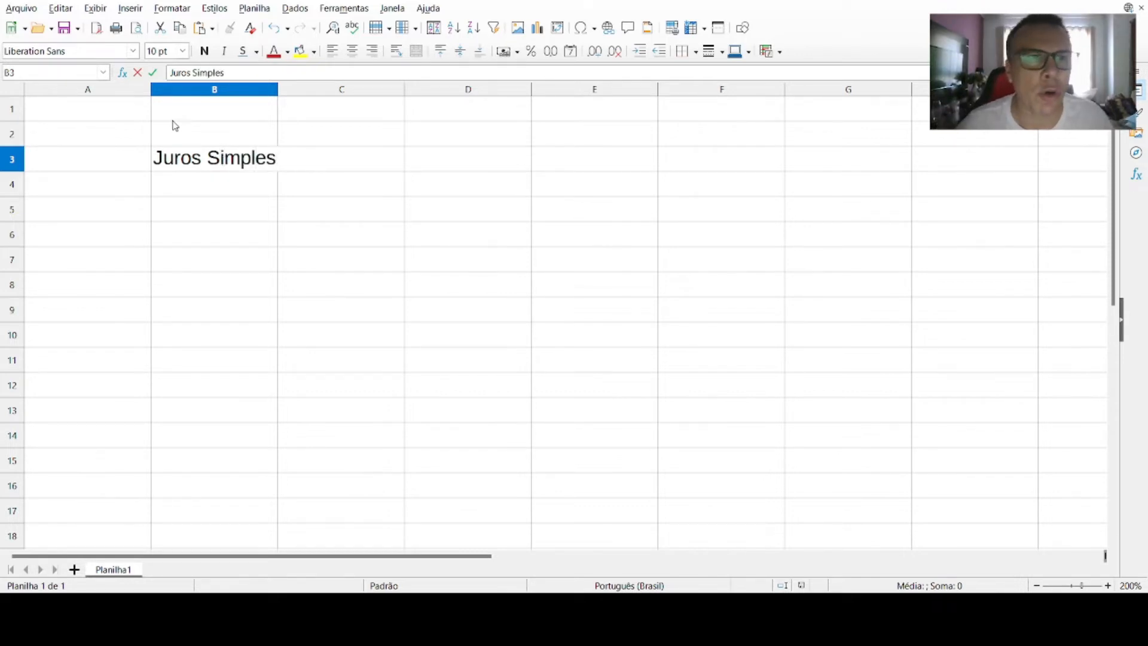
click(275, 90)
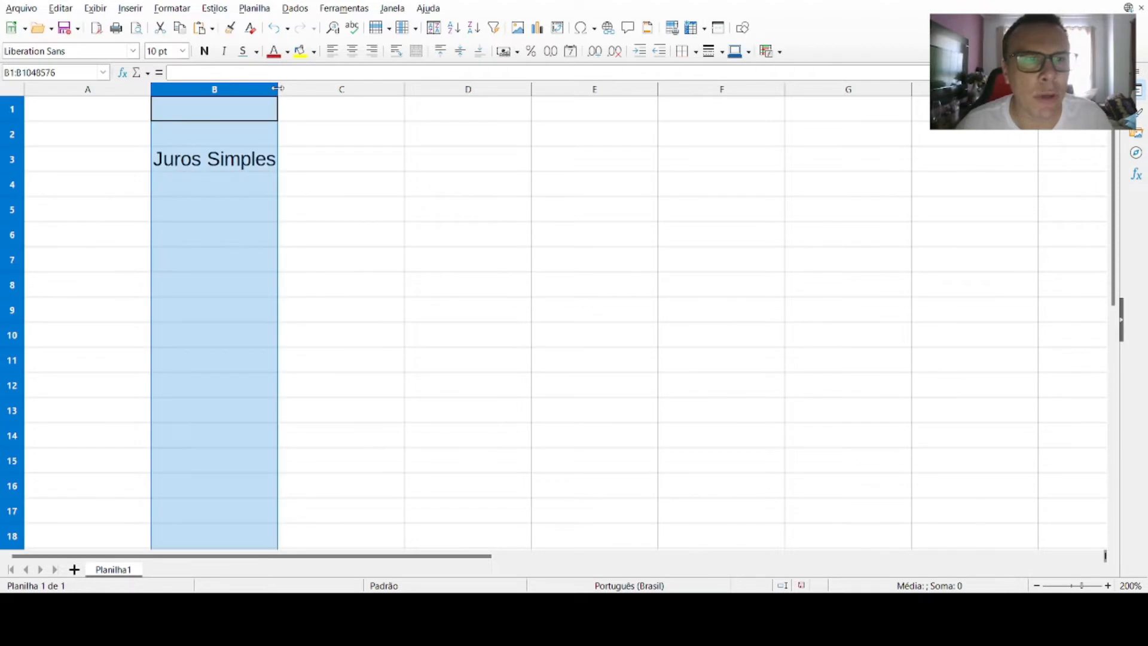
double_click(278, 90)
- Enter the labels "Capital", "Taxa de juros" and "Tempo" in cells B5 to B7
click(256, 212)
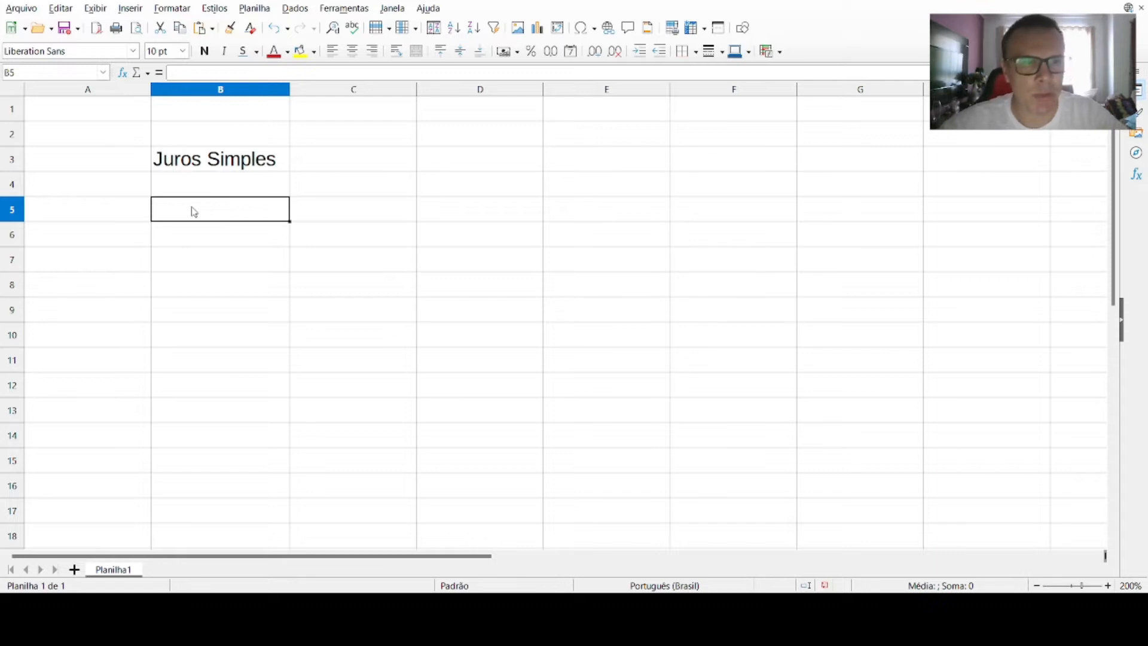
text(Cap)
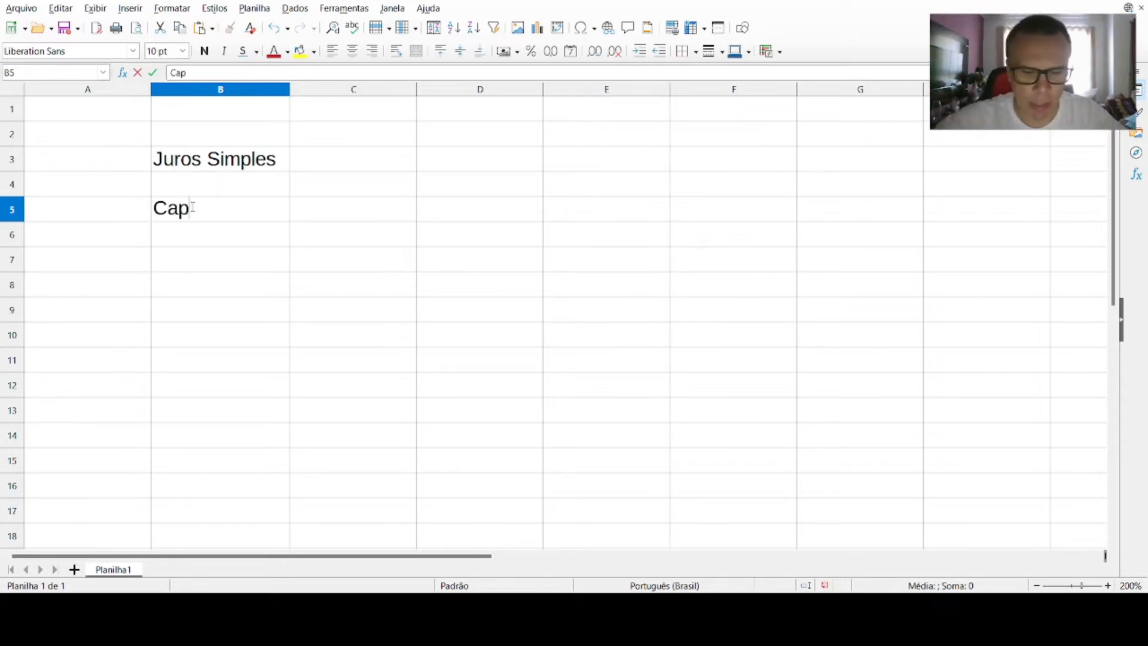
text(ital)
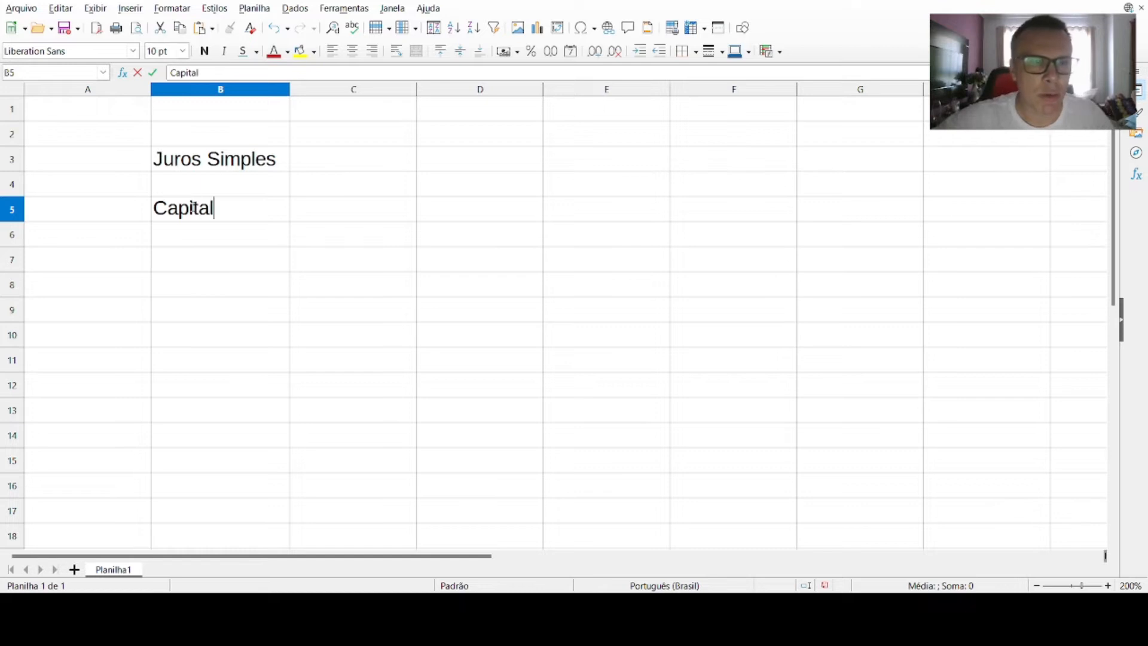
key(Return)
text(Taxa de juros)
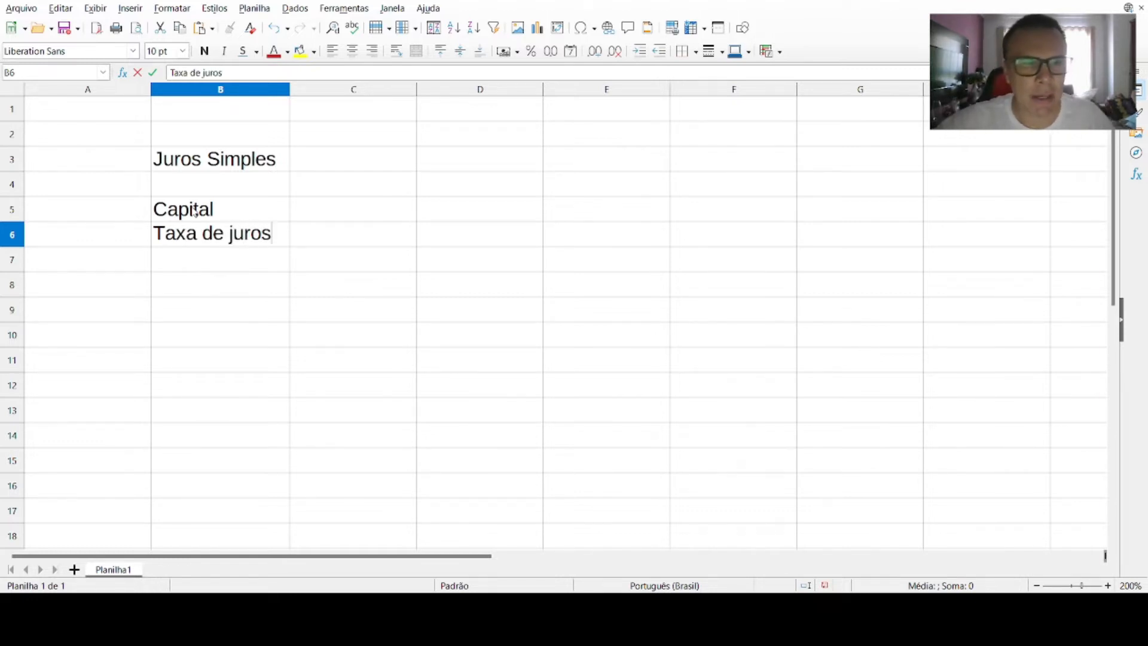
key(Return)
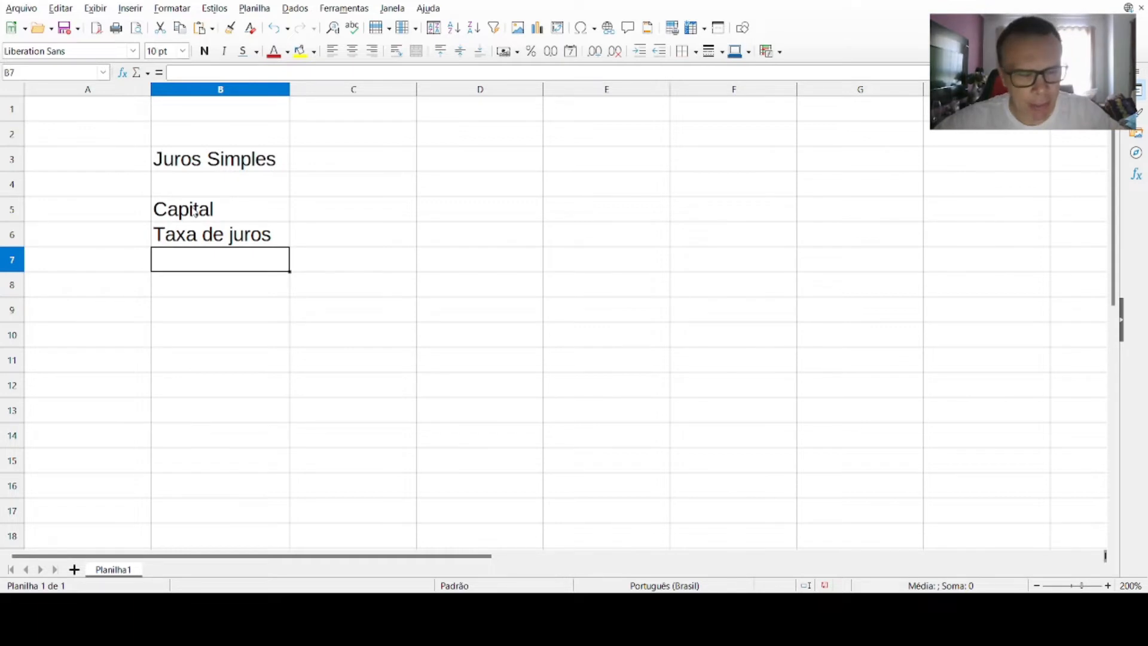
text(Tempo)
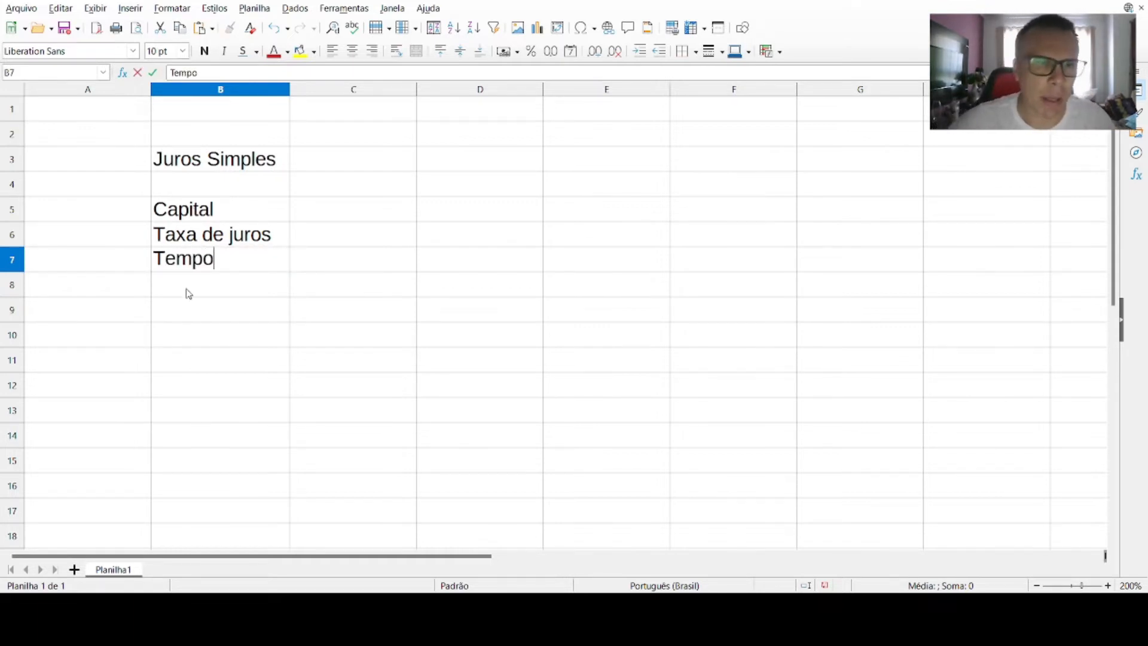
click(190, 332)
- Enter 1000 as the capital in cell C5 and format it as currency
click(317, 209)
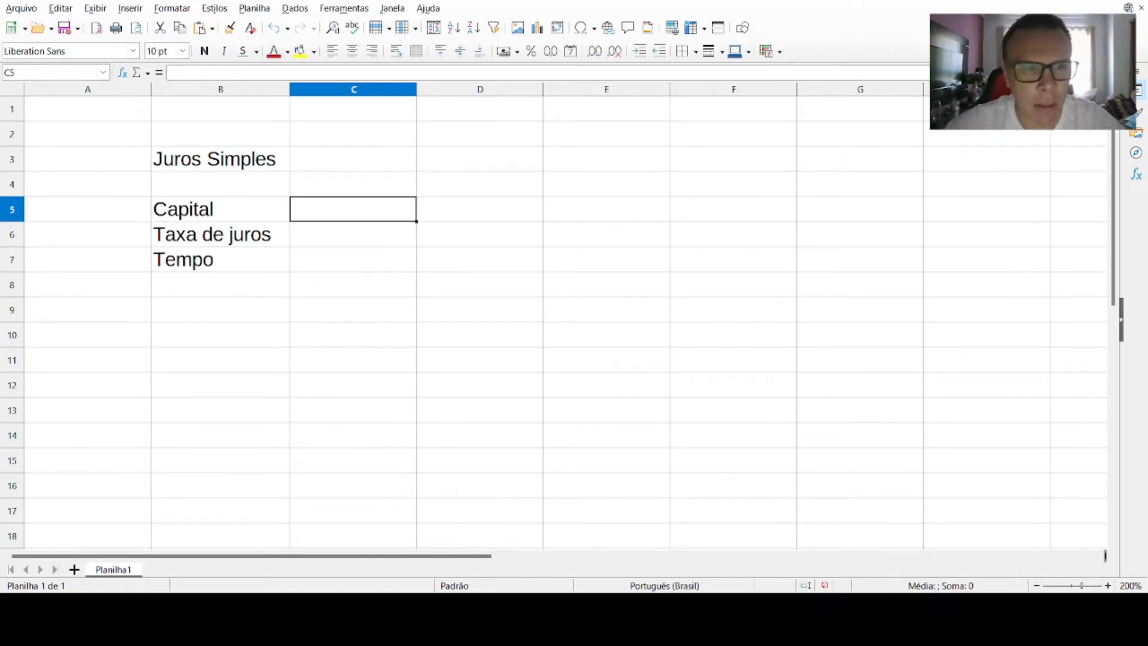
text(1000)
key(Return)
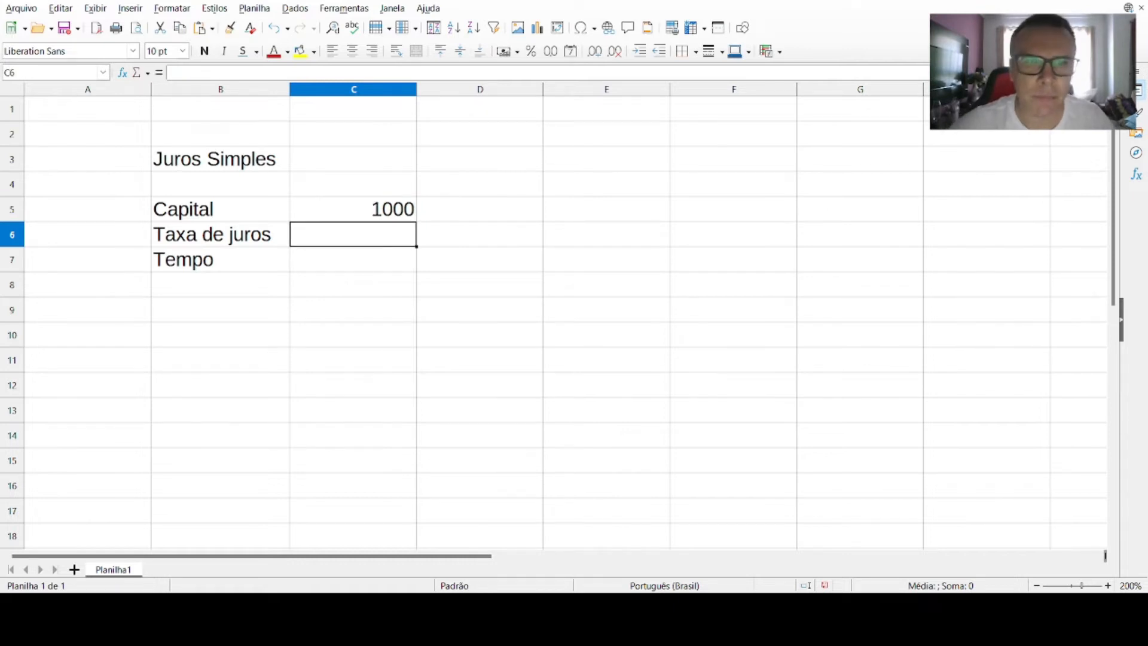
click(349, 216)
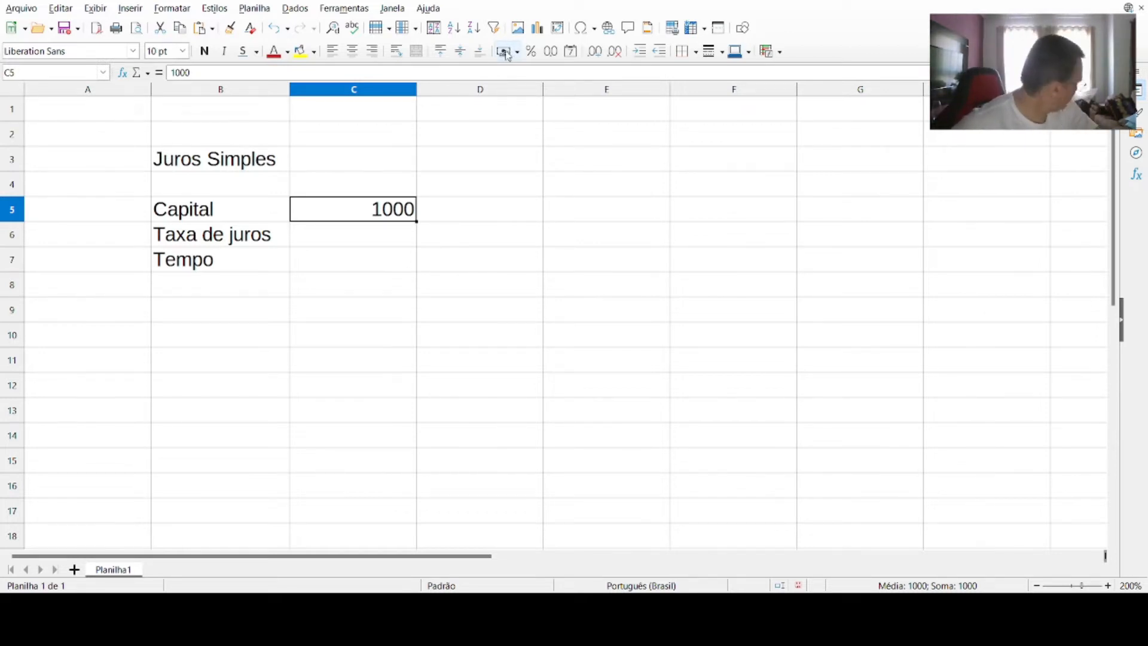
click(505, 52)
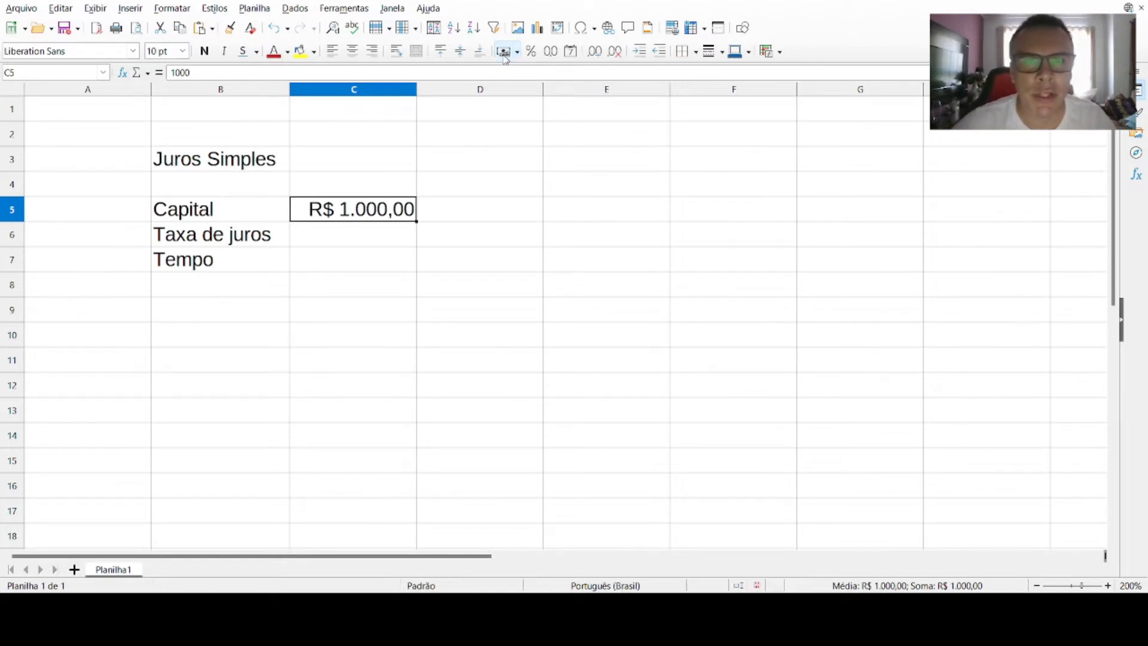
- Enter 5% as the interest rate in cell C6 with the unit "ao mês" in D6
click(340, 241)
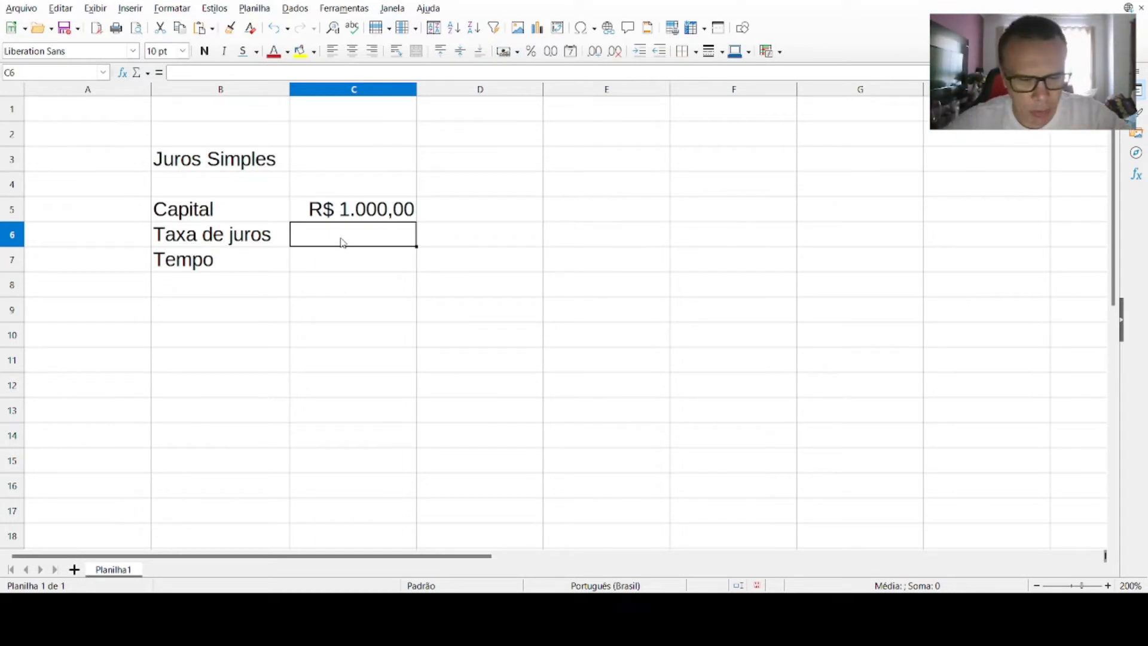
text(5%)
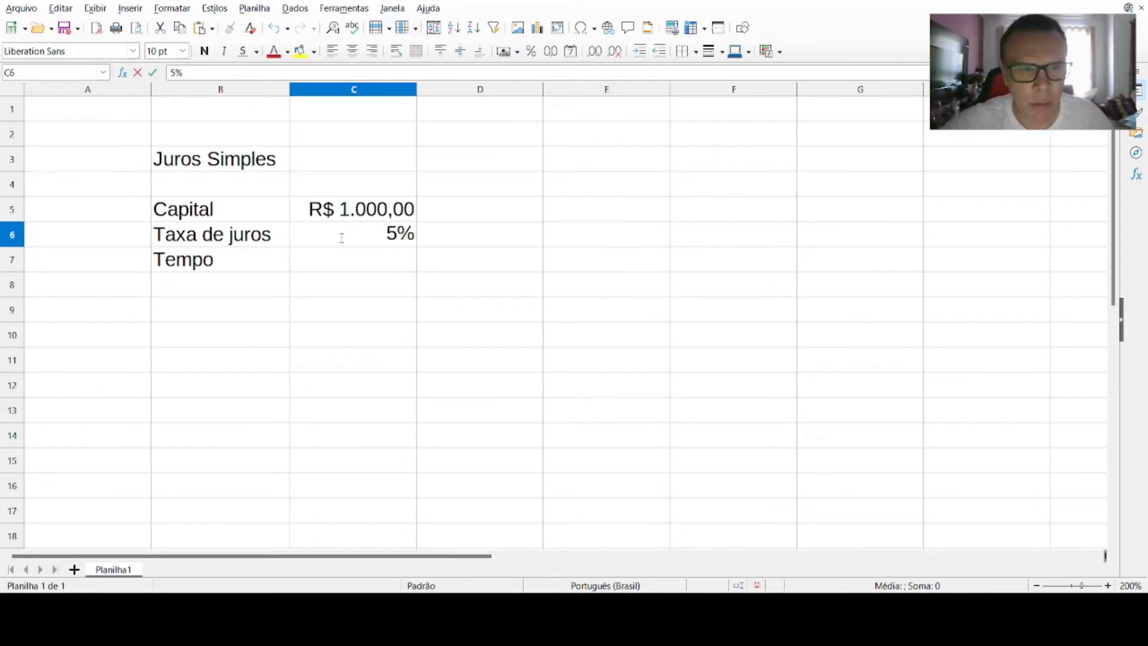
key(Return)
click(452, 239)
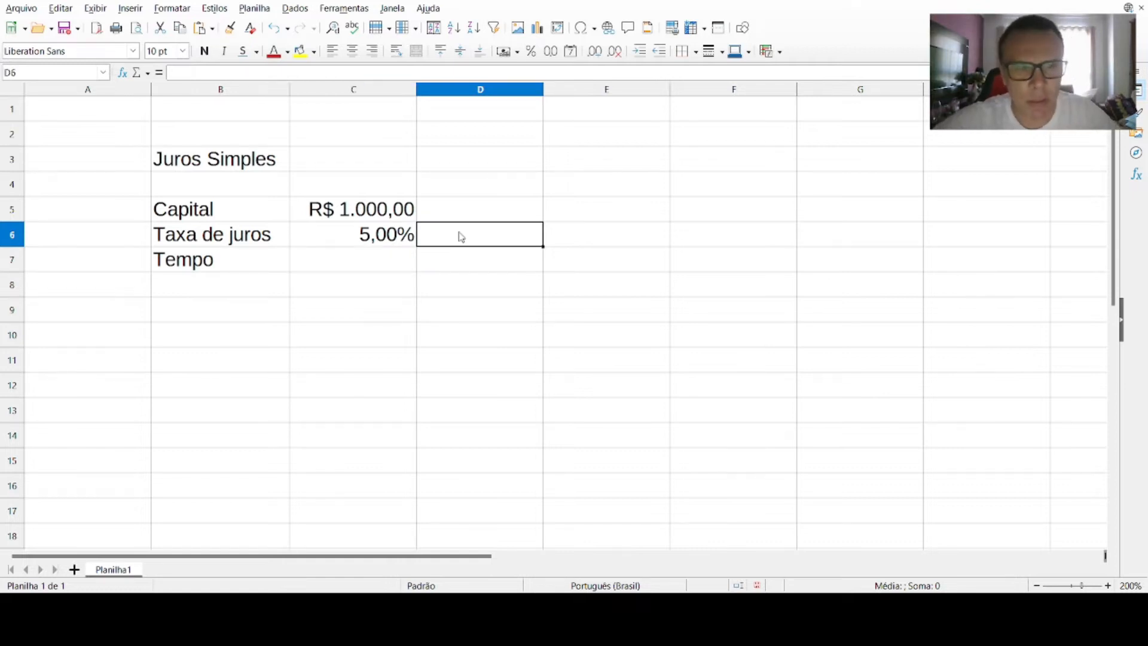
text(ao)
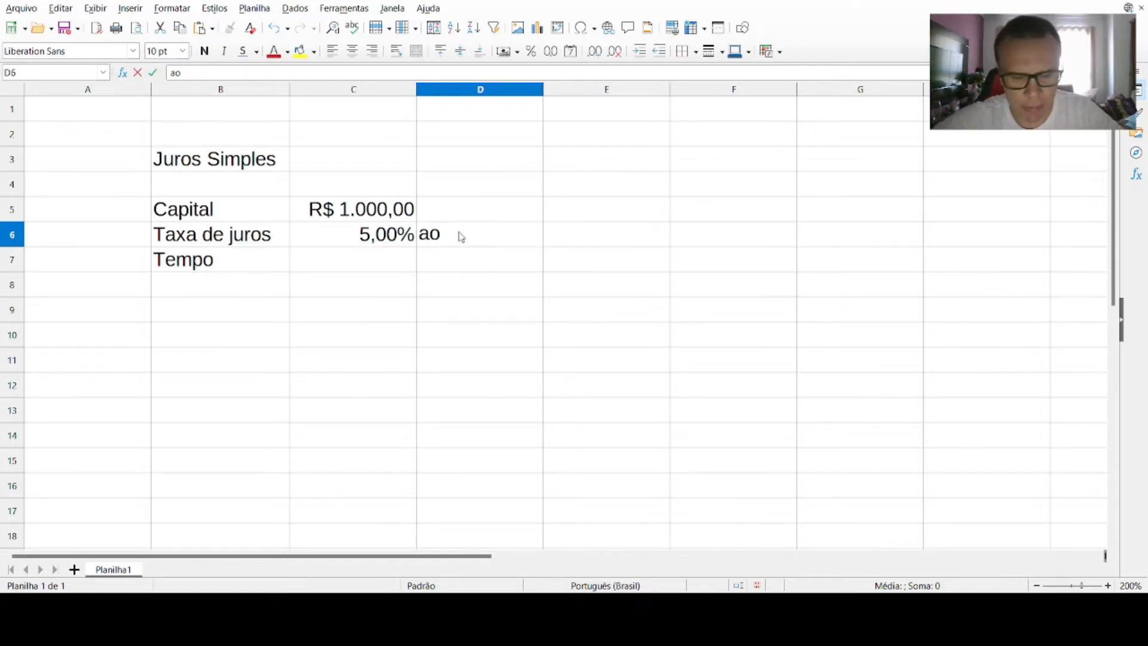
text( mês)
key(Return)
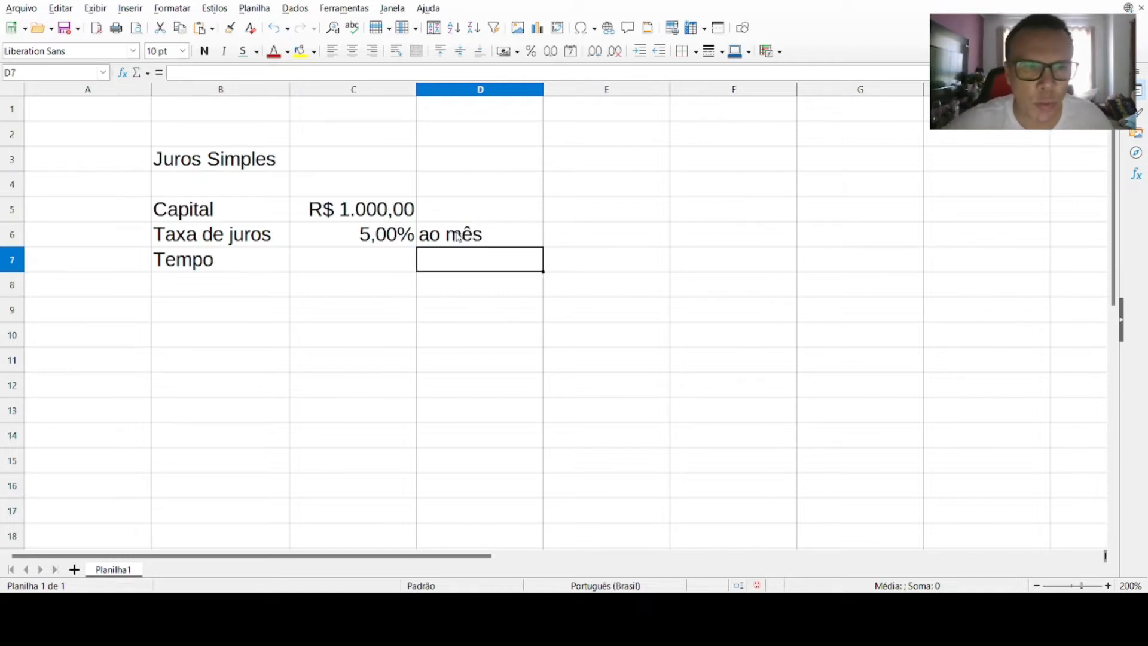
- Enter 24 as the time in cell C7 with the unit "meses" in D7
click(357, 264)
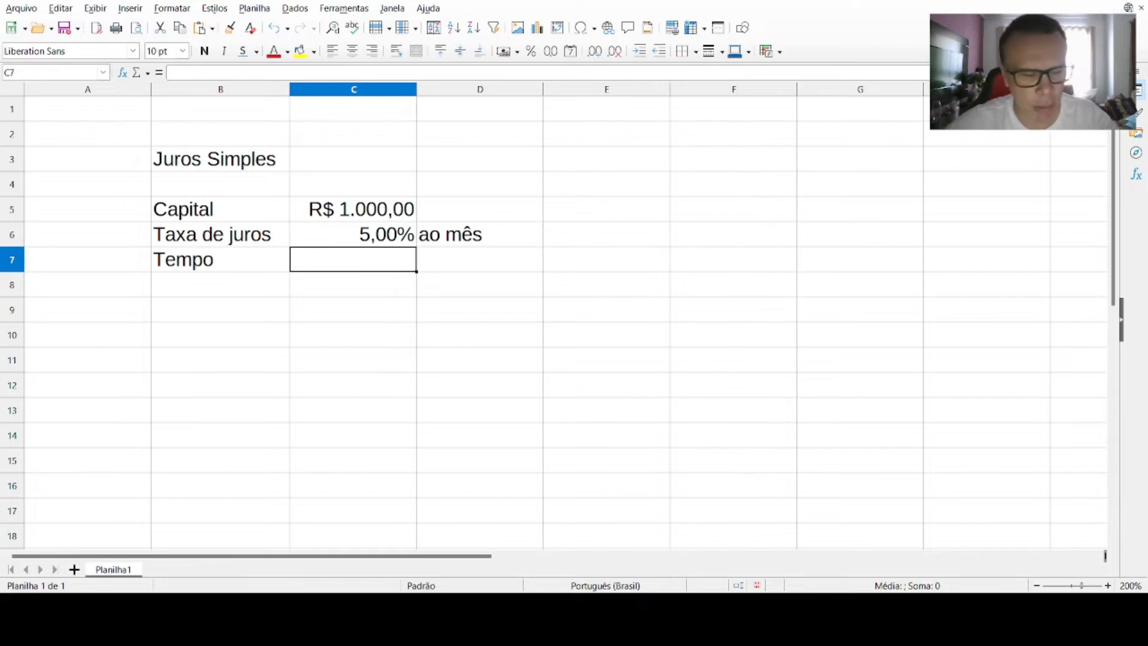
text(24)
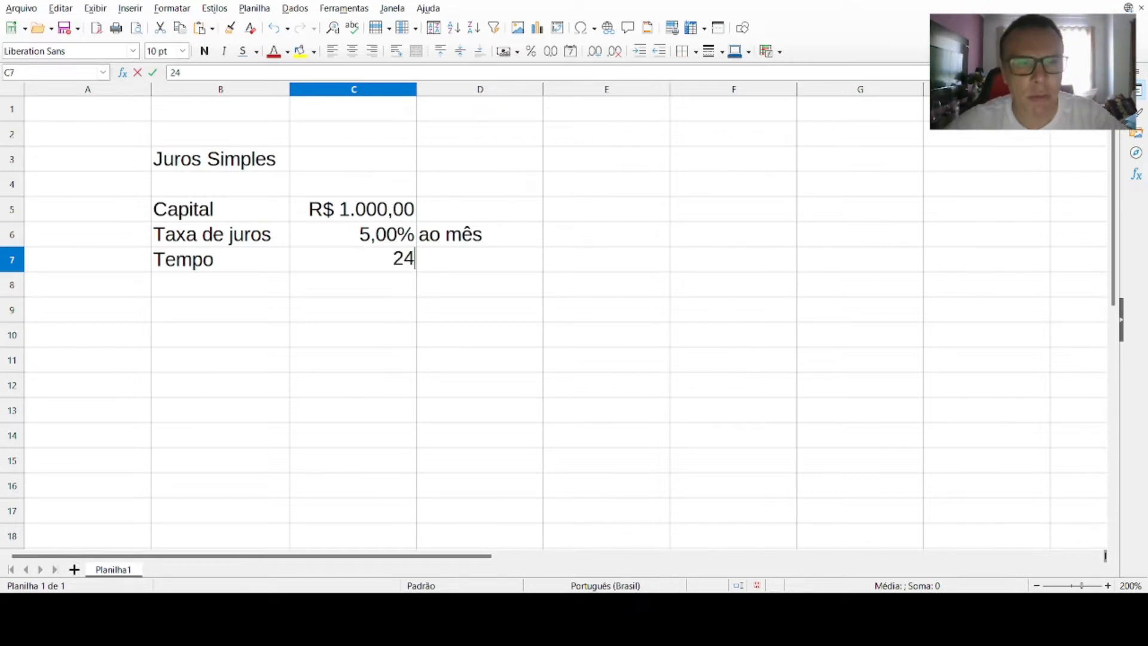
key(Return)
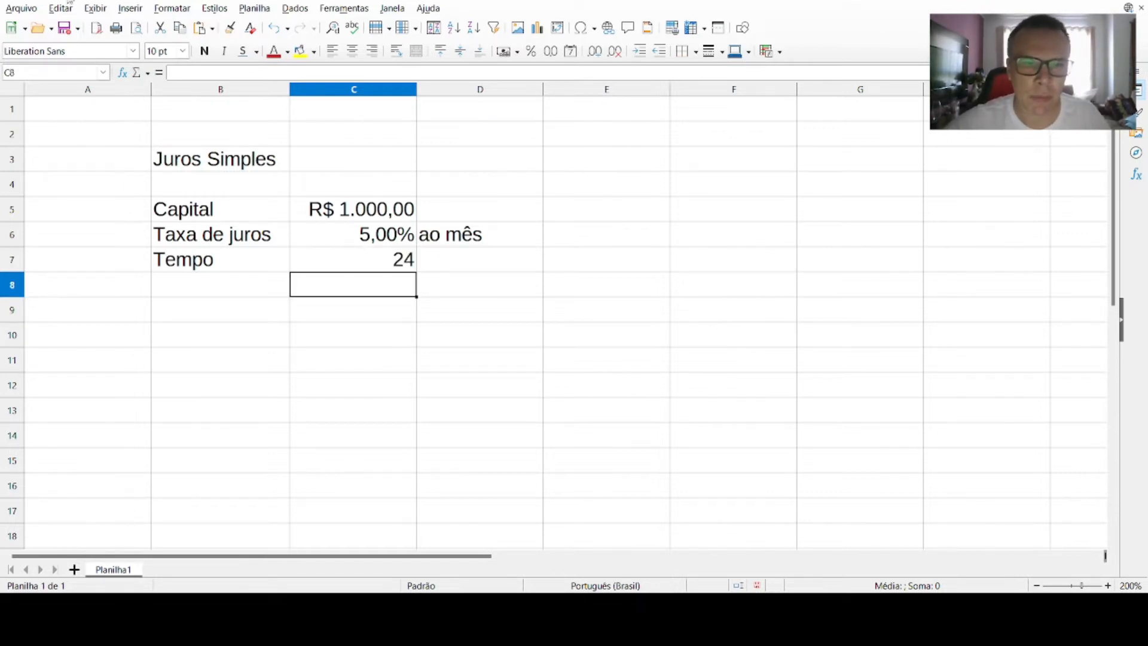
click(505, 257)
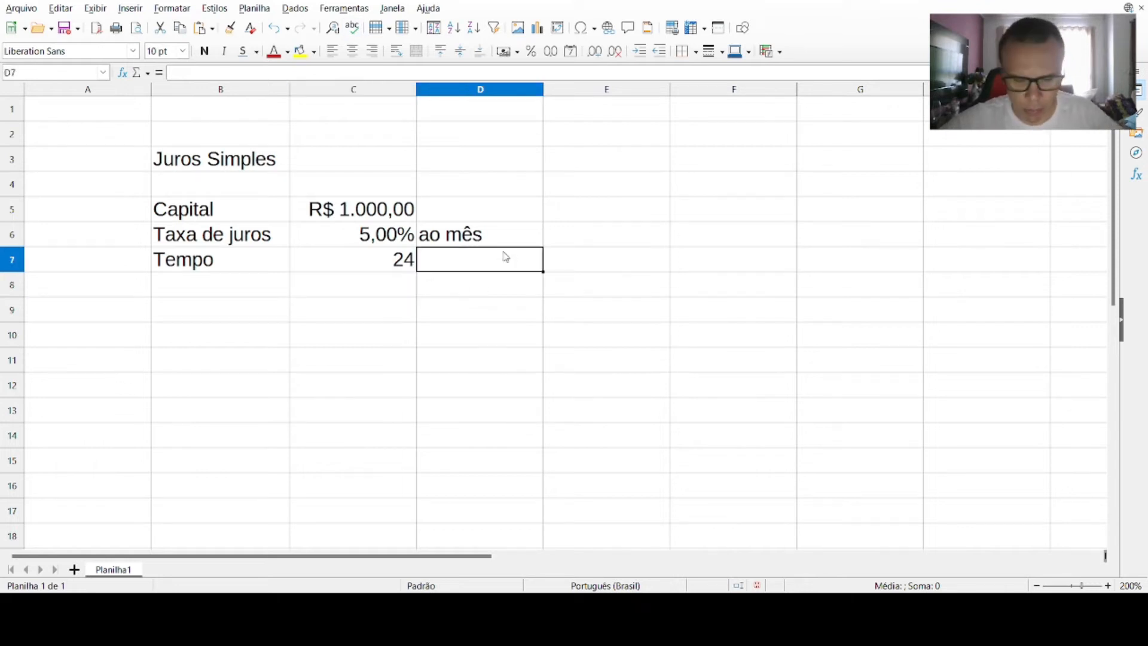
text(meses)
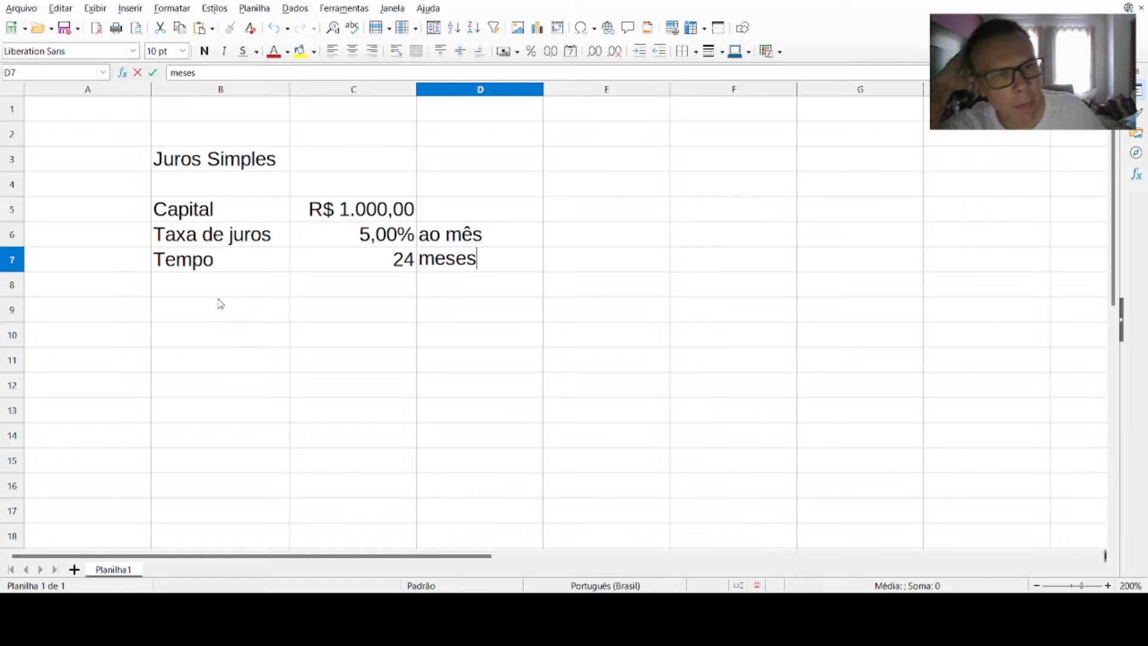
- Label cell B9 "Juros", removing the autocompleted word "Simples"
click(216, 316)
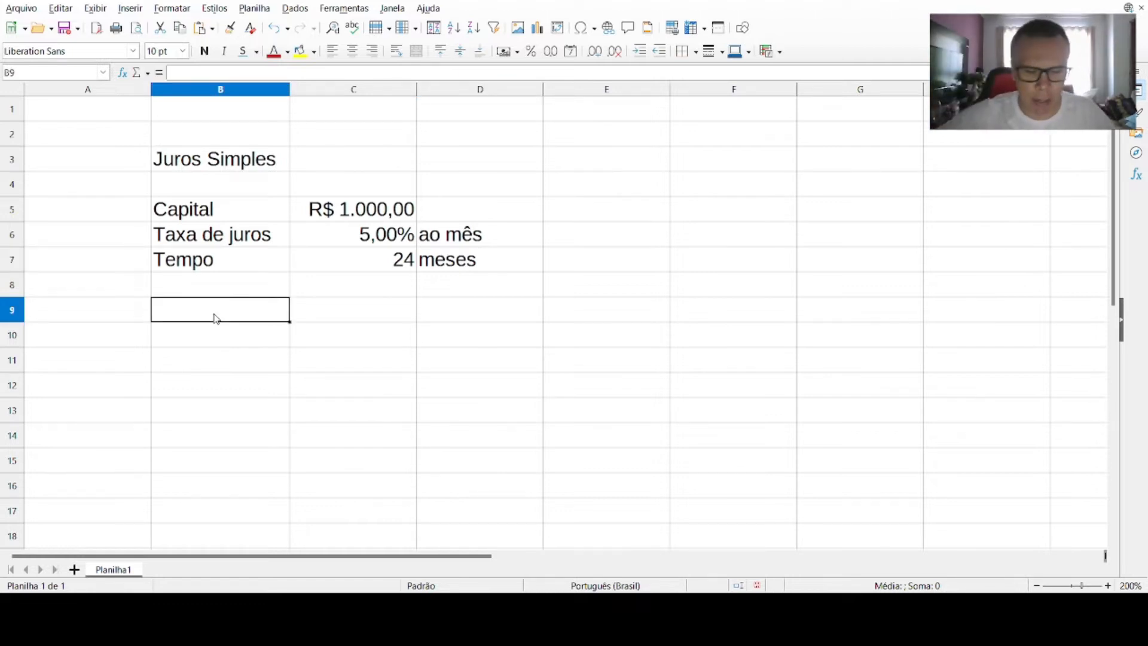
text(Juros)
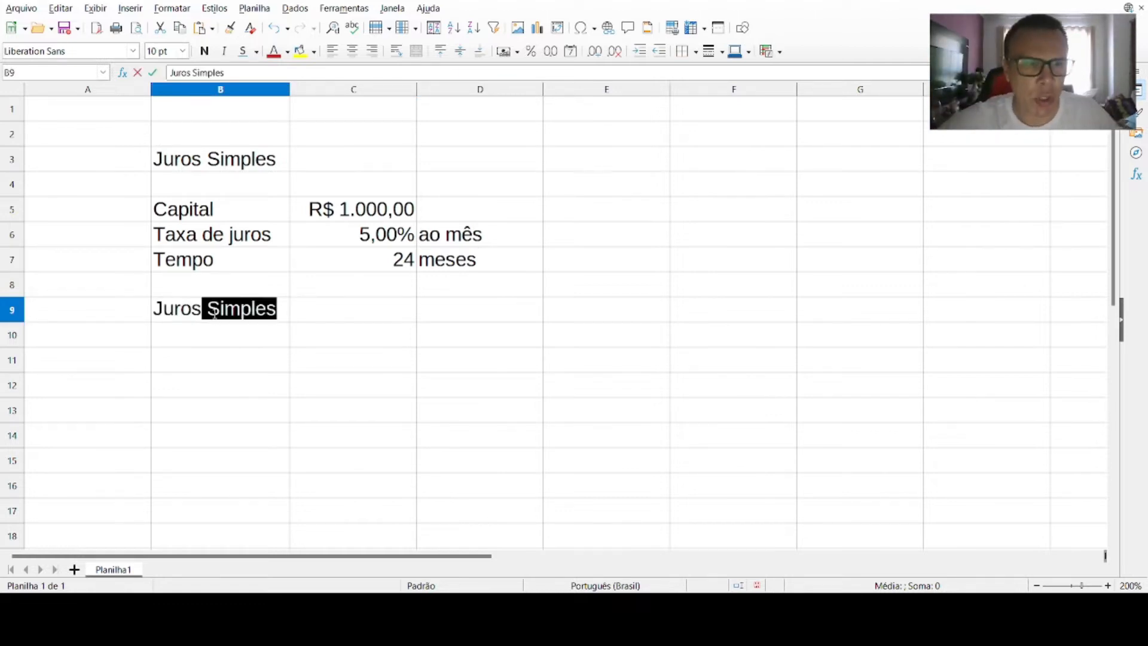
key(Return)
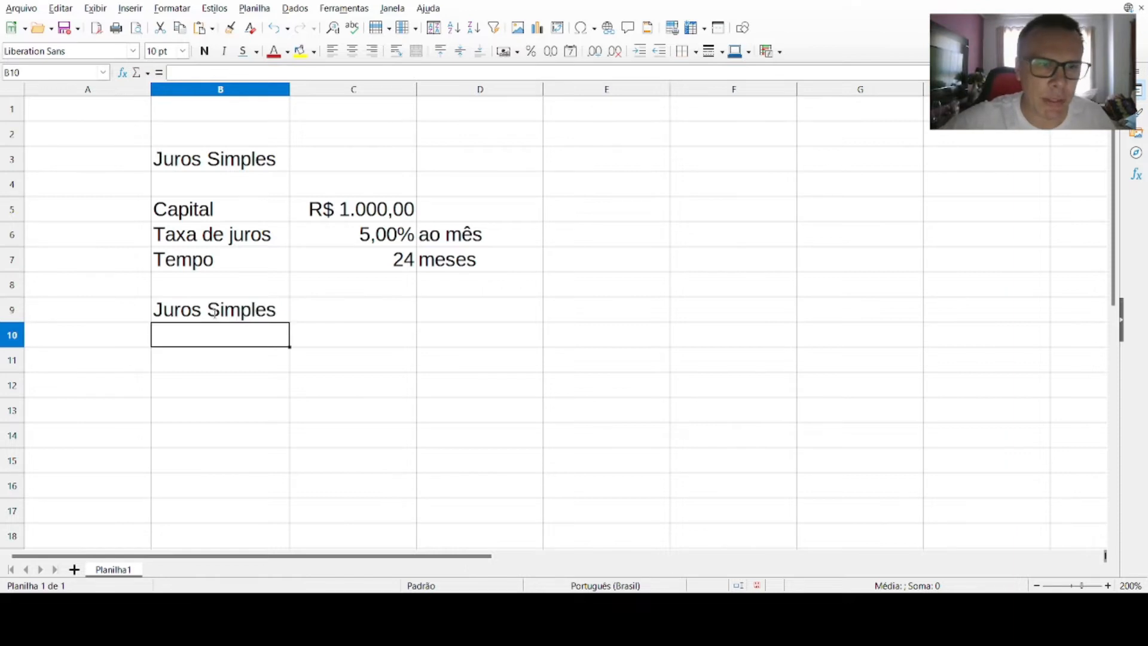
double_click(210, 313)
drag(277, 311, 206, 311)
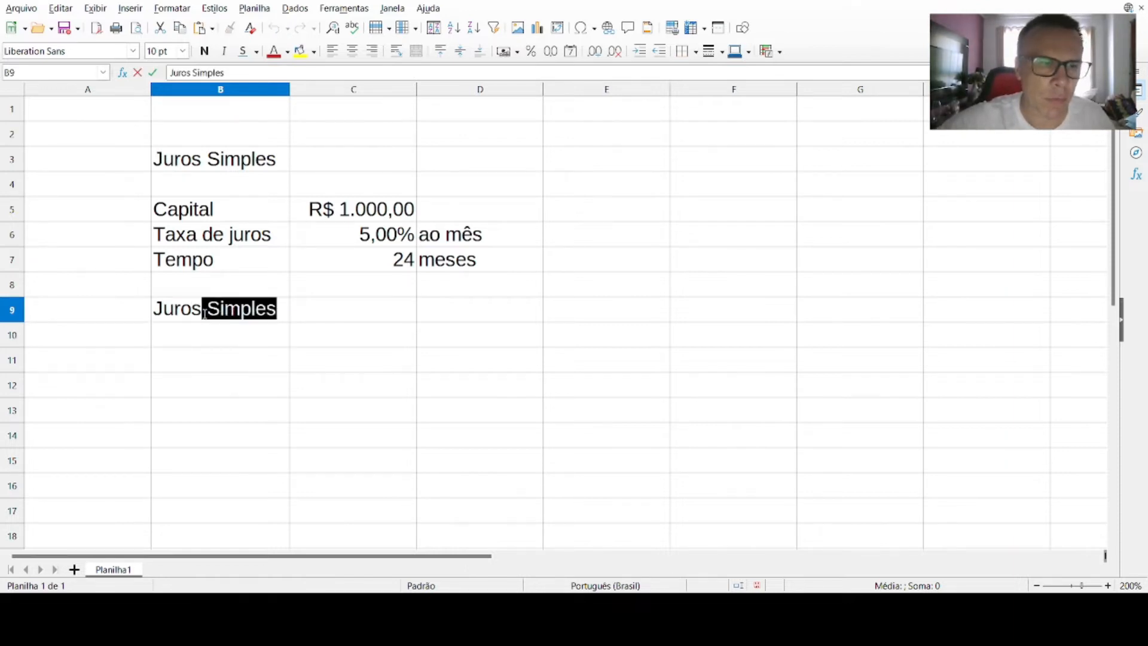
key(BackSpace)
key(Return)
- Calculate the interest in cell C9 with the formula =C5*C6*C7, multiplying capital, interest rate and time
click(305, 317)
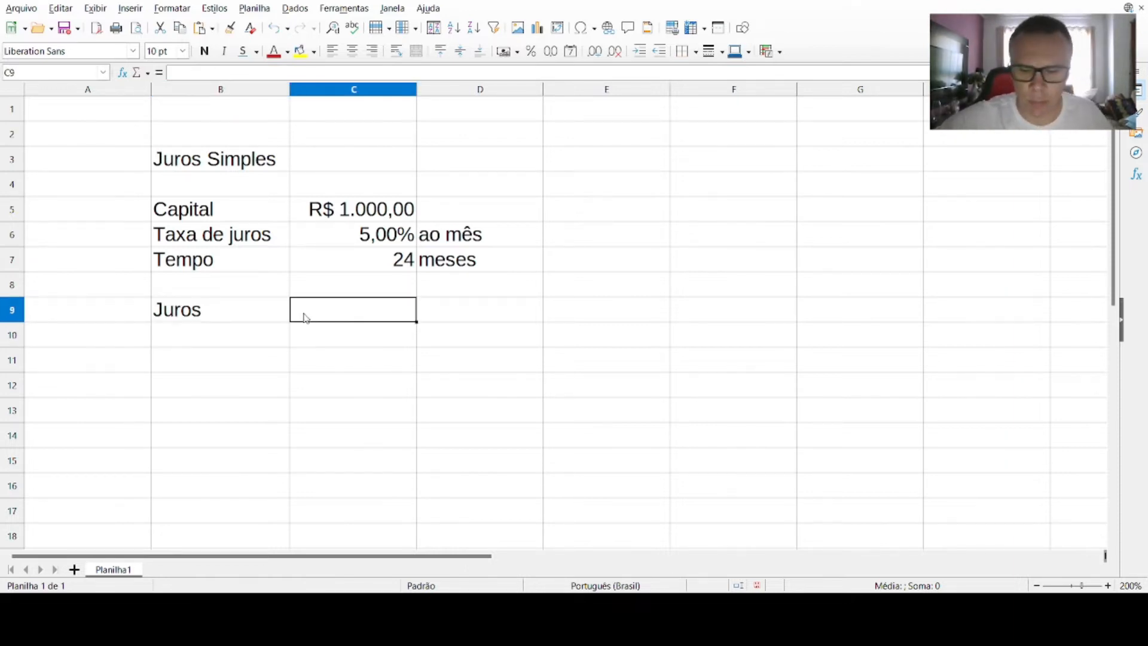
text(=)
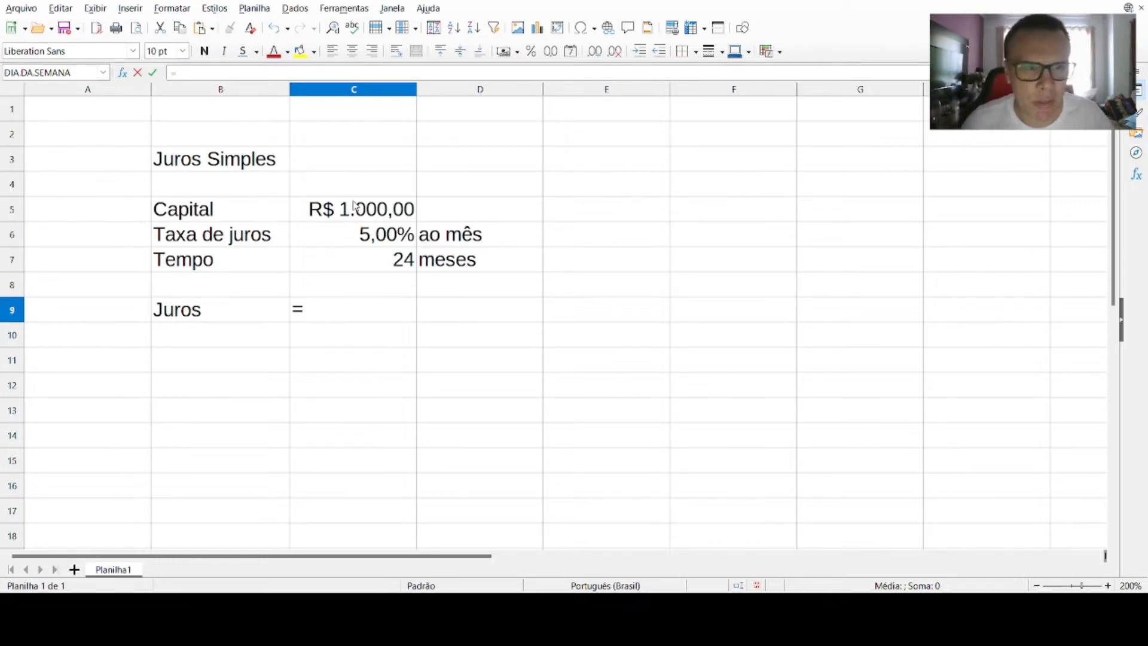
click(355, 210)
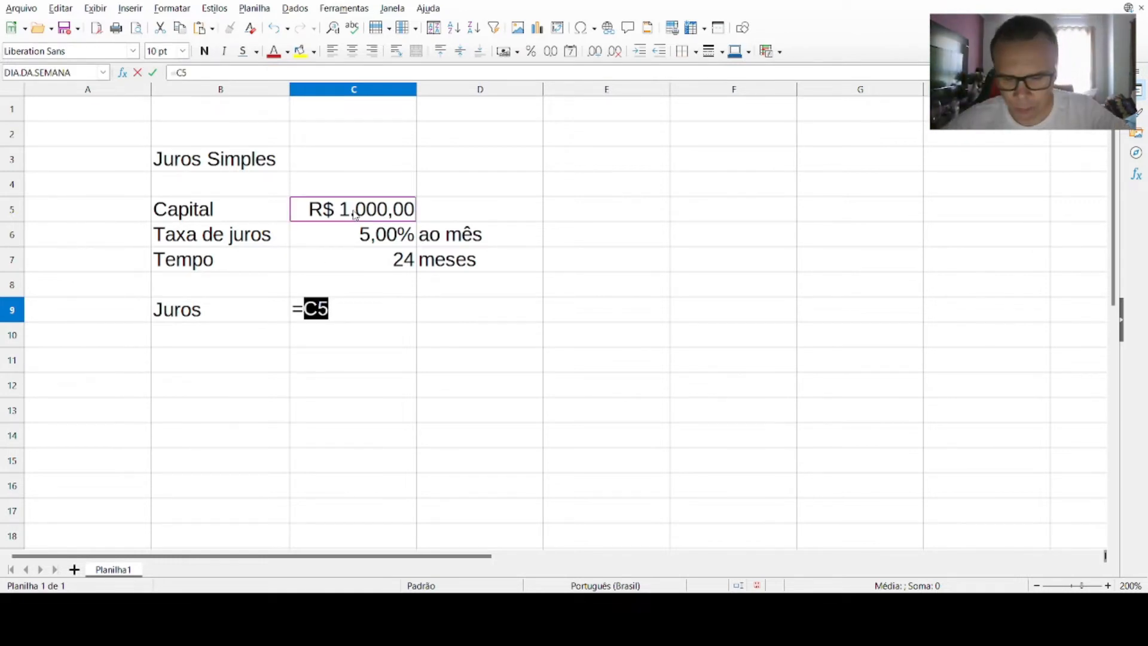
text(*)
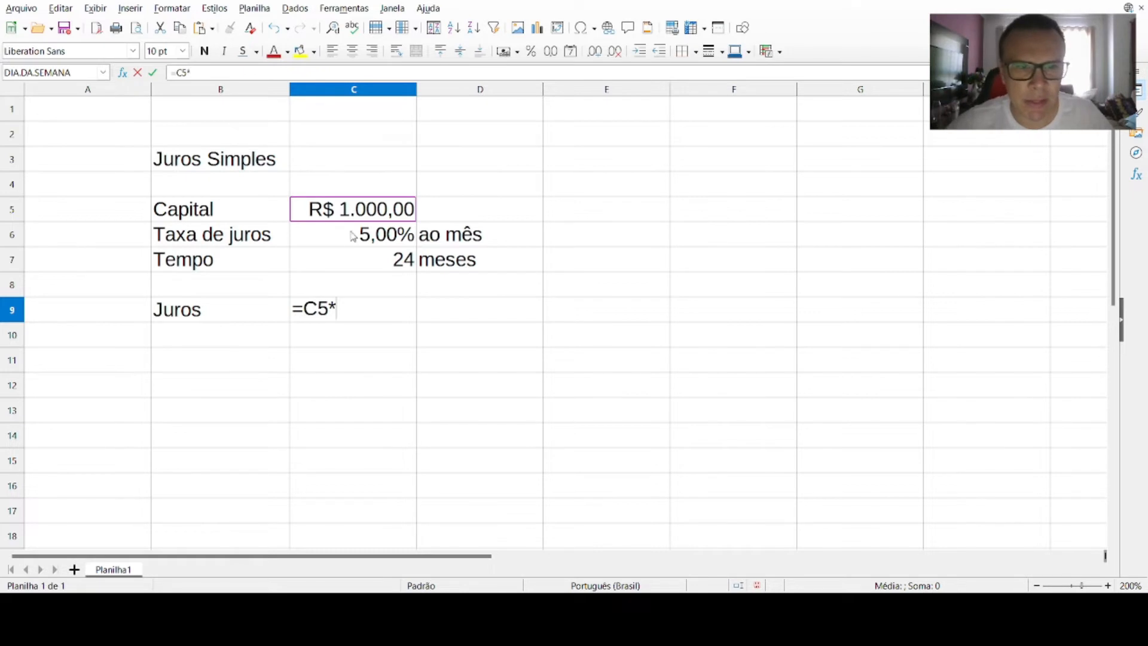
click(353, 237)
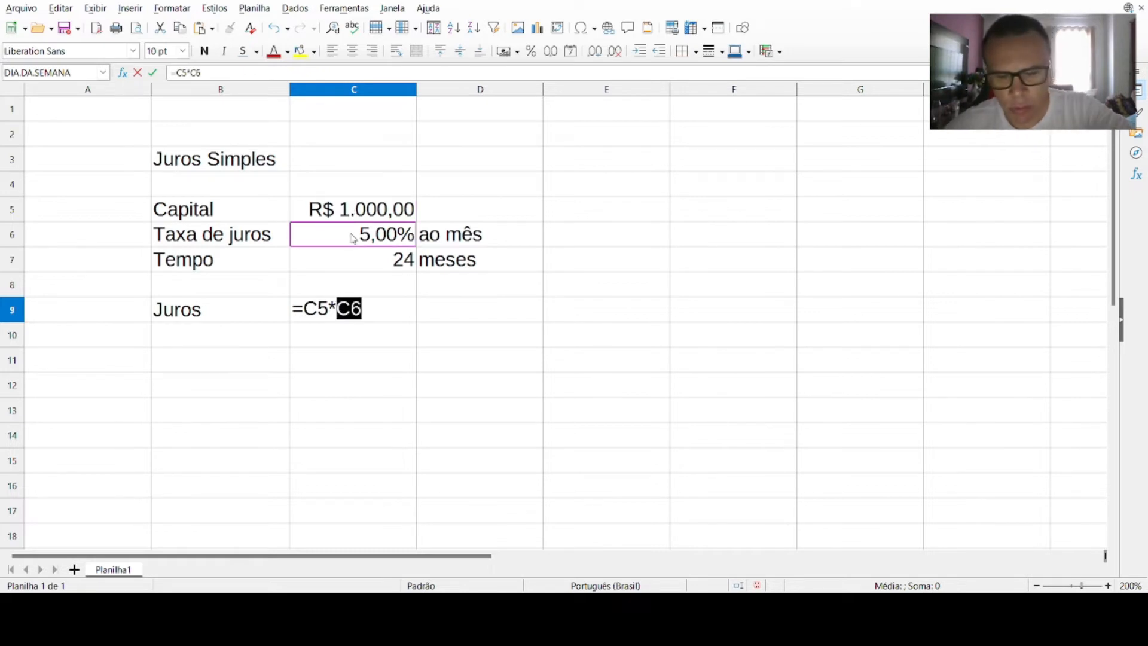
text(*)
click(376, 260)
key(Return)
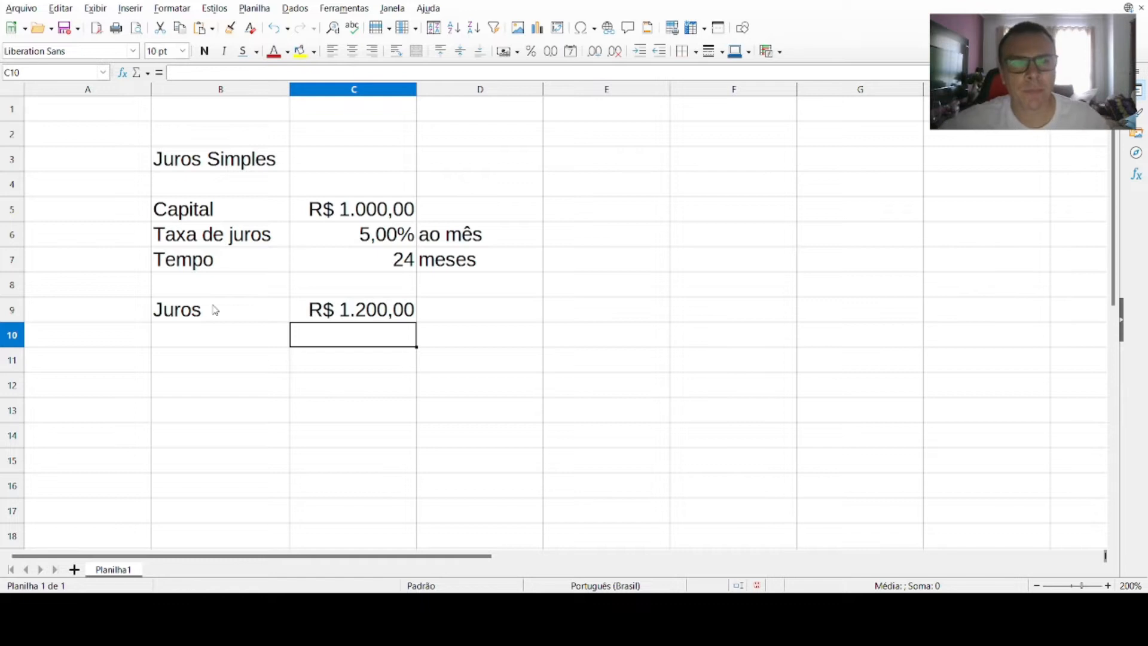
- Test the interest formula by setting the time in C7 to 3, 1 and 2 months in turn
click(405, 258)
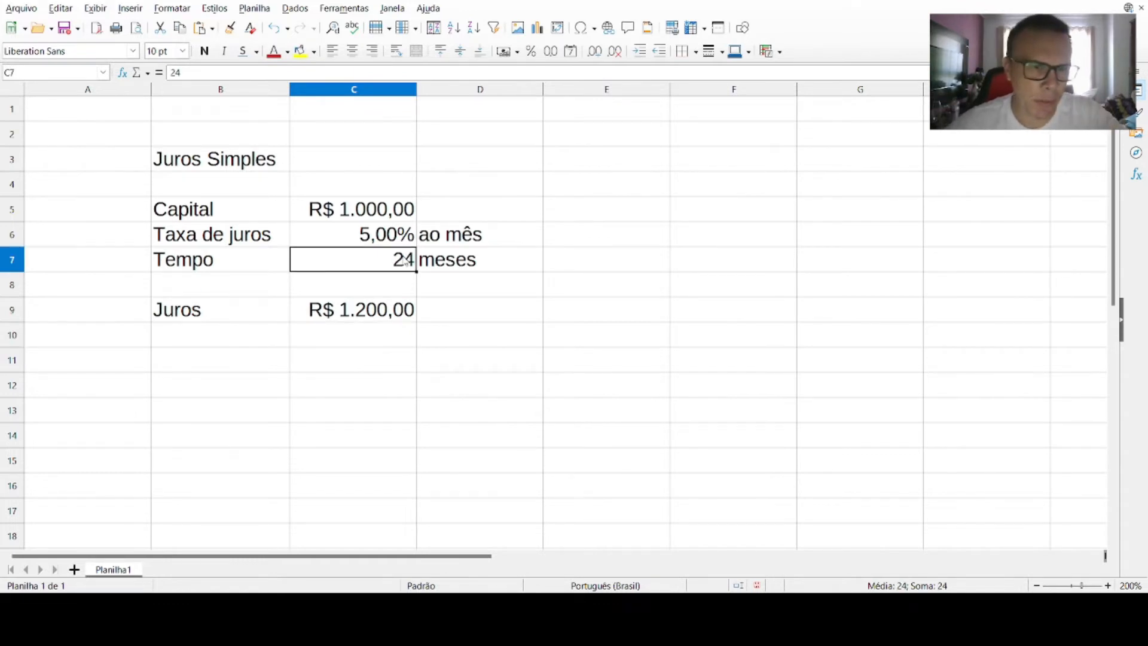
text(3)
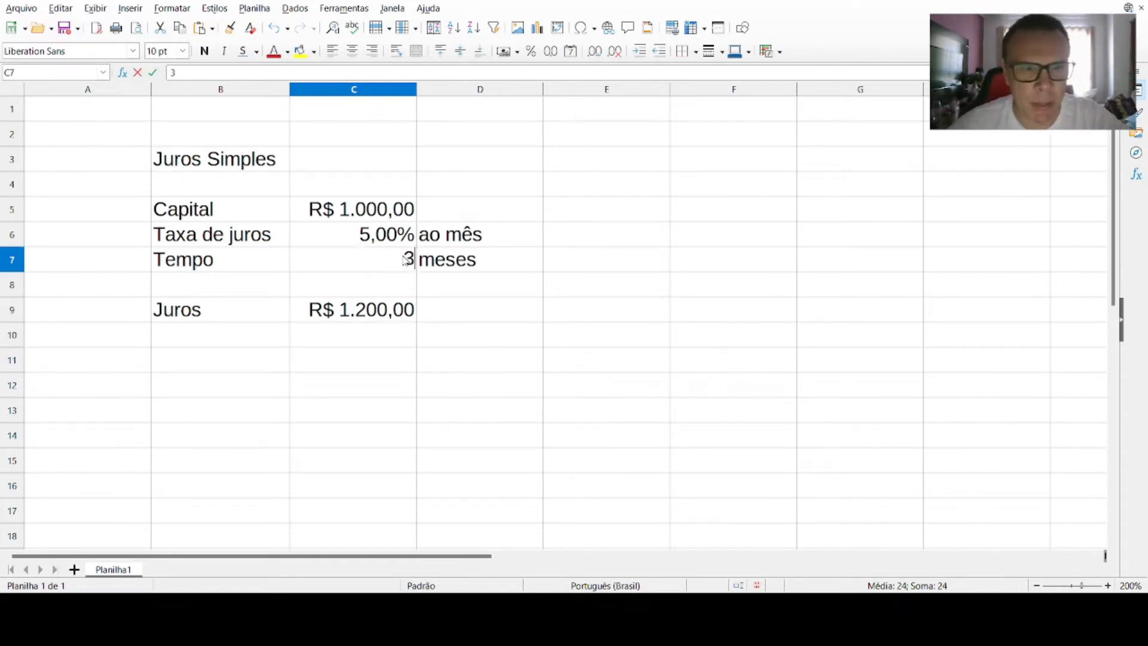
key(Return)
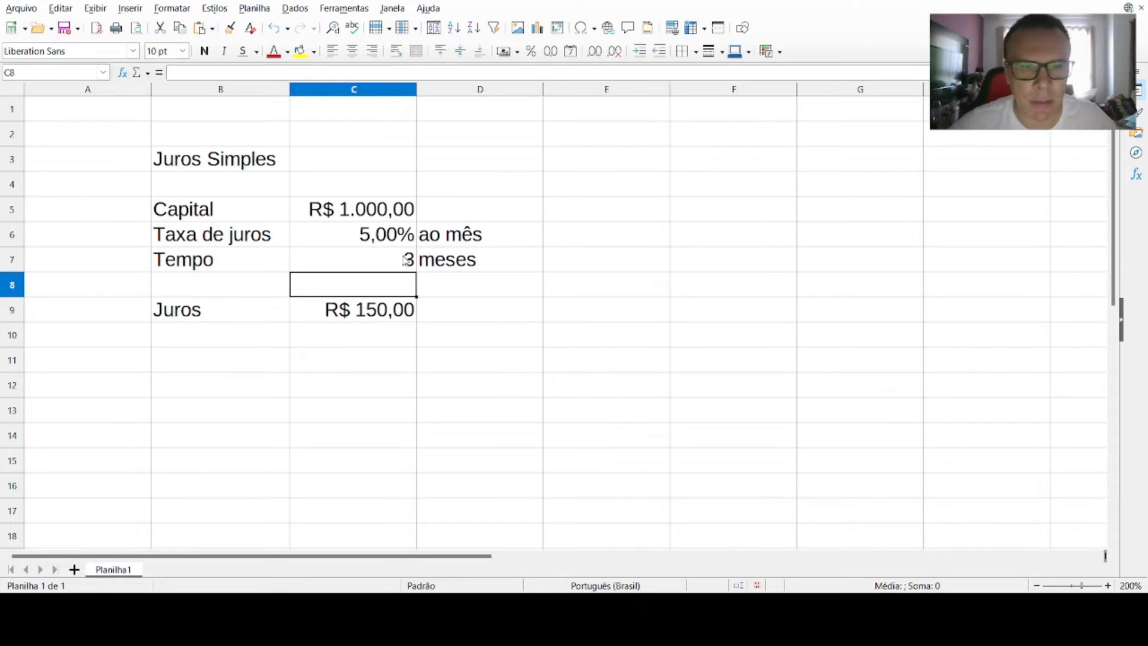
click(406, 258)
text(1)
key(Return)
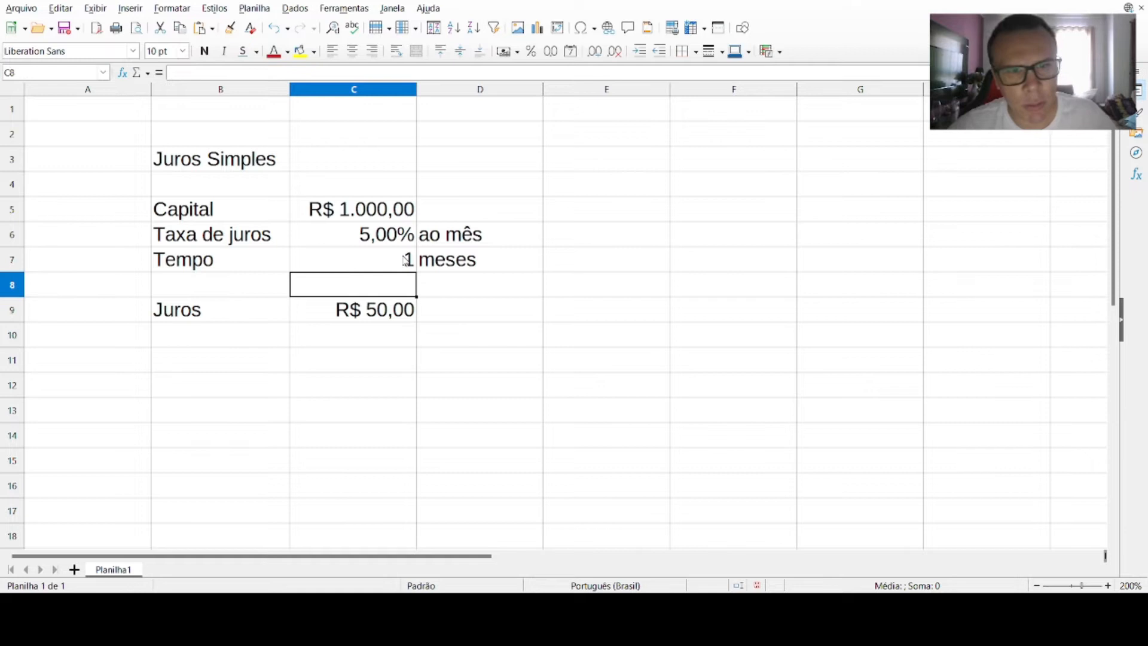
click(406, 259)
text(2)
key(Return)
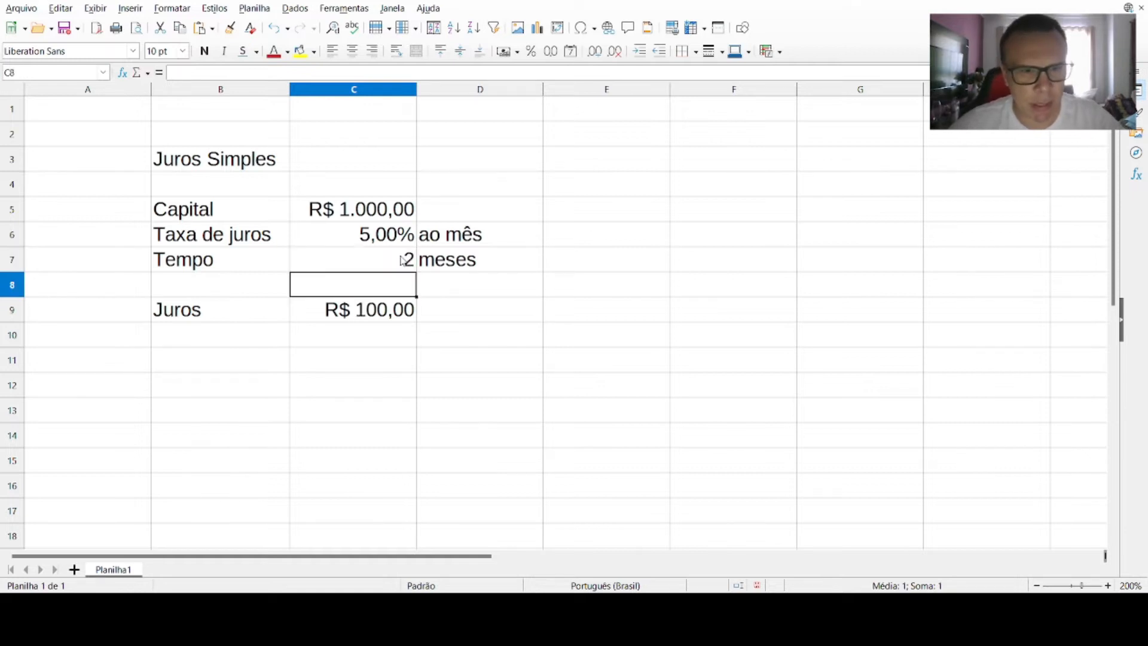
- Set the time in C7 to 12 months and check the interest formula in C9
click(402, 259)
text(12)
key(Return)
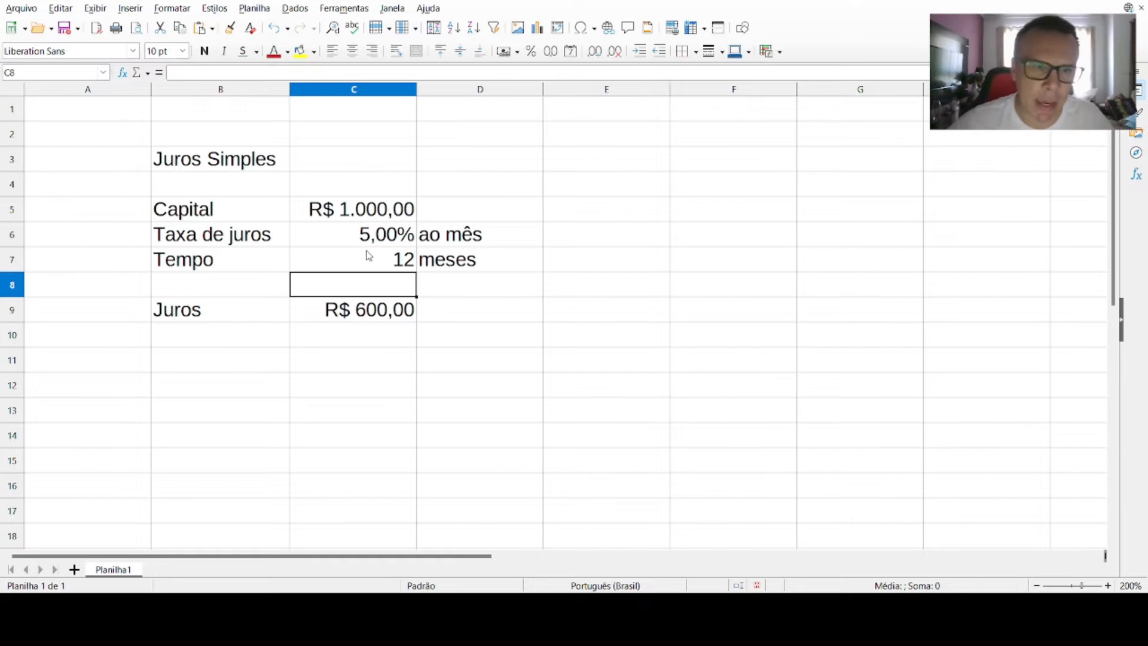
click(361, 308)
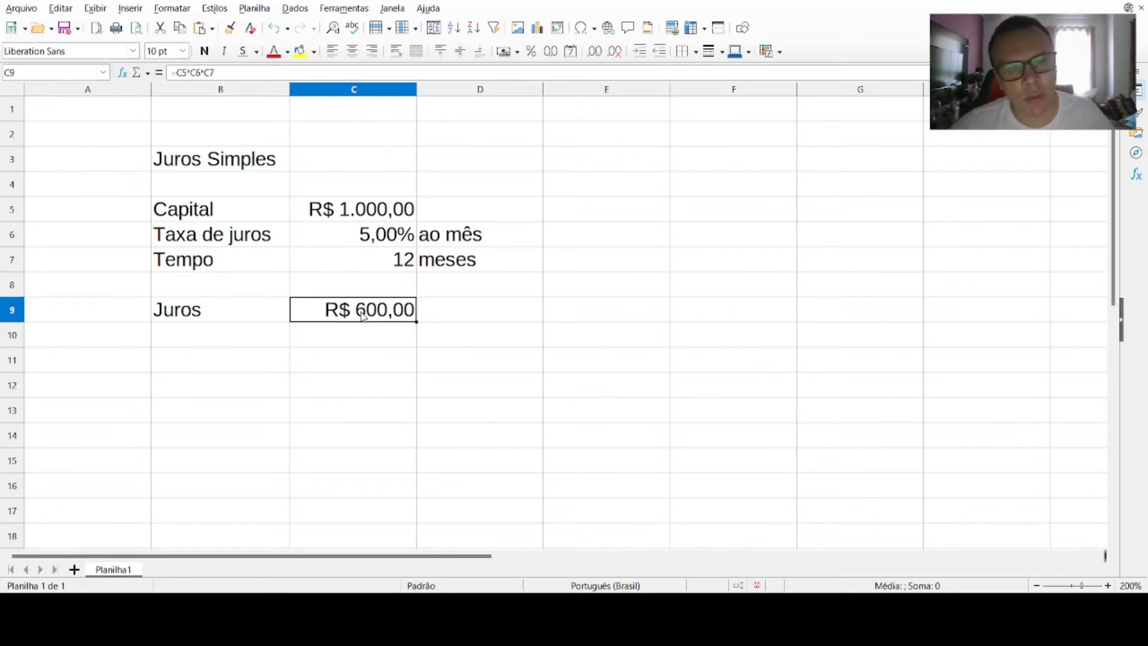
- Label cell B11 "Montante"
click(235, 366)
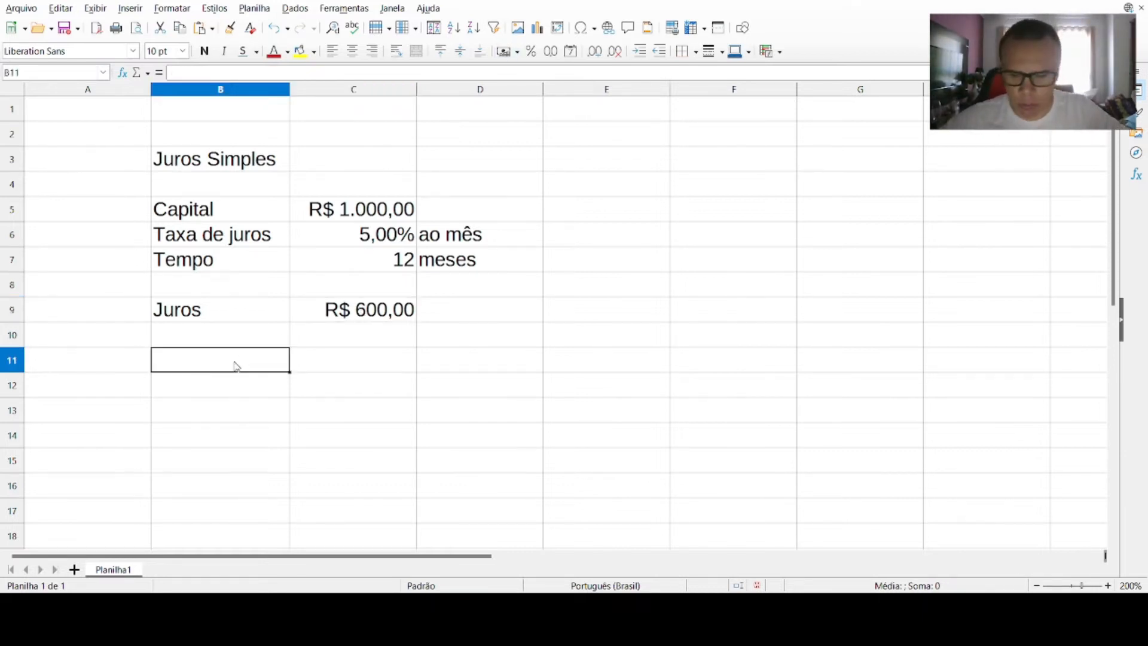
text(Mot)
key(BackSpace)
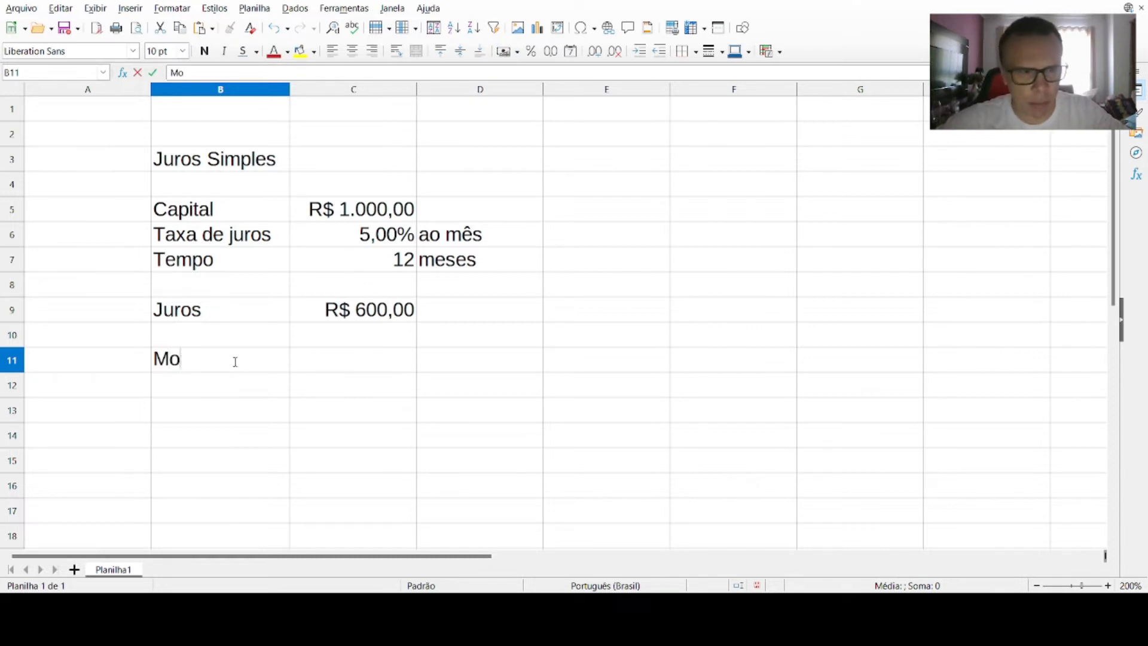
text(ntante)
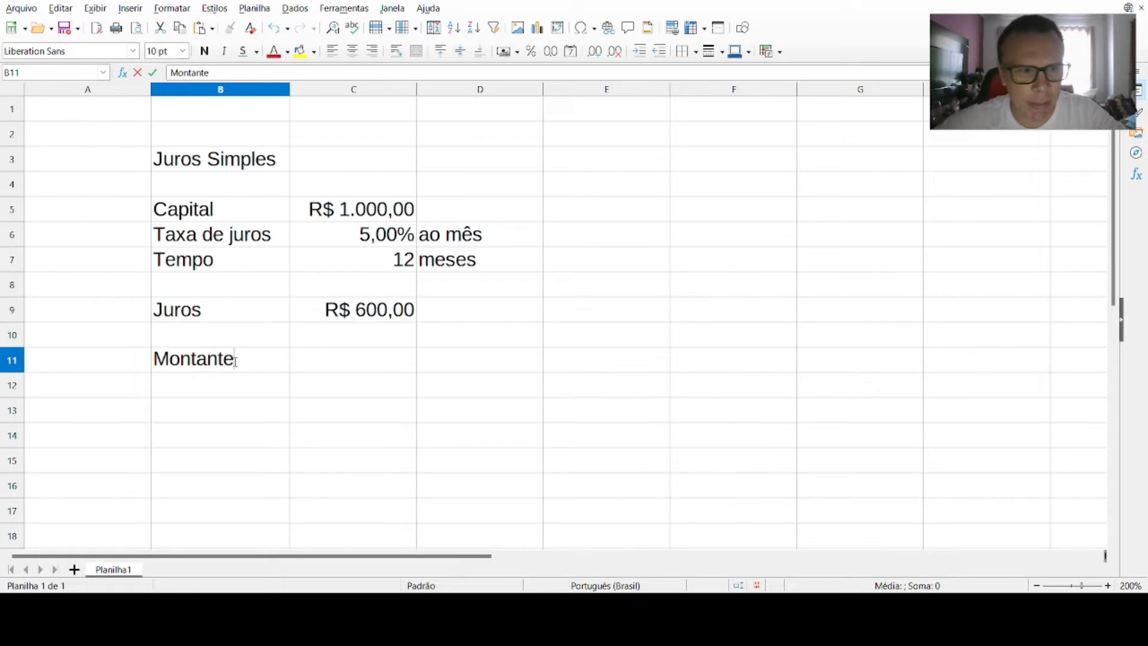
- Calculate the total amount in cell C11 with the formula =C5+C9, adding the interest to the capital
click(321, 367)
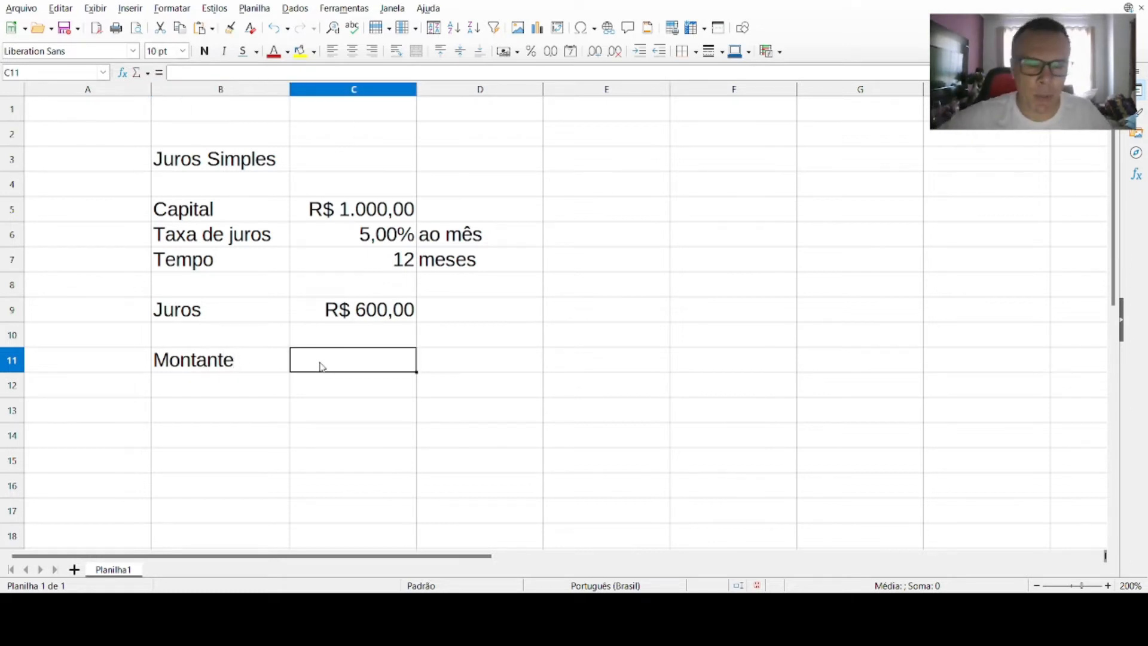
text(=)
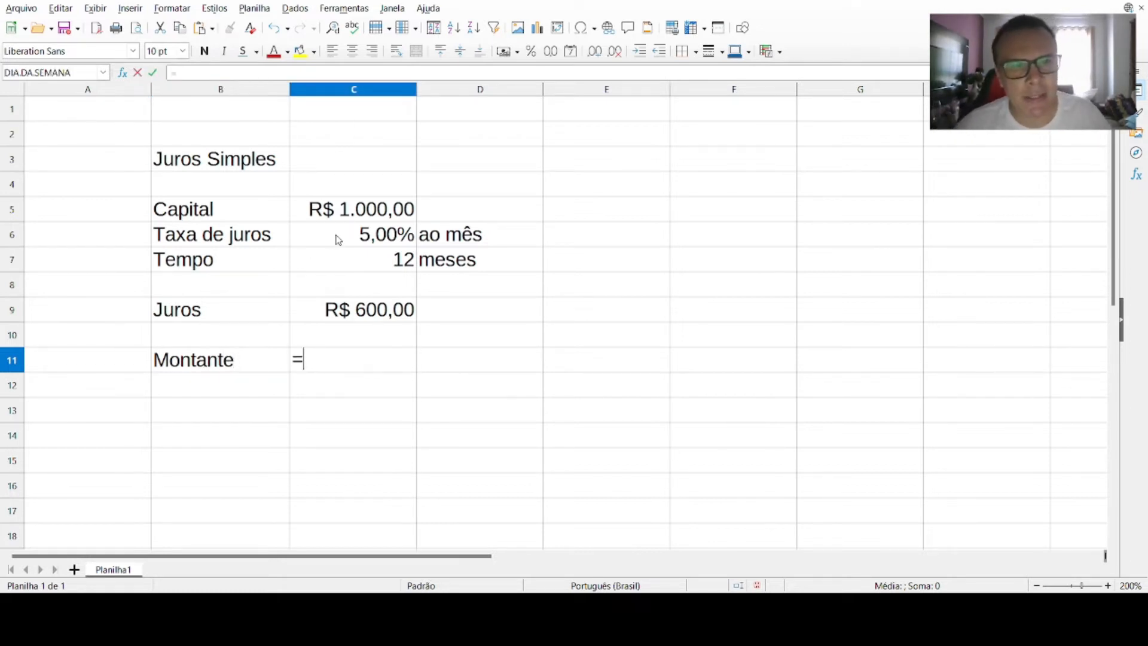
click(338, 215)
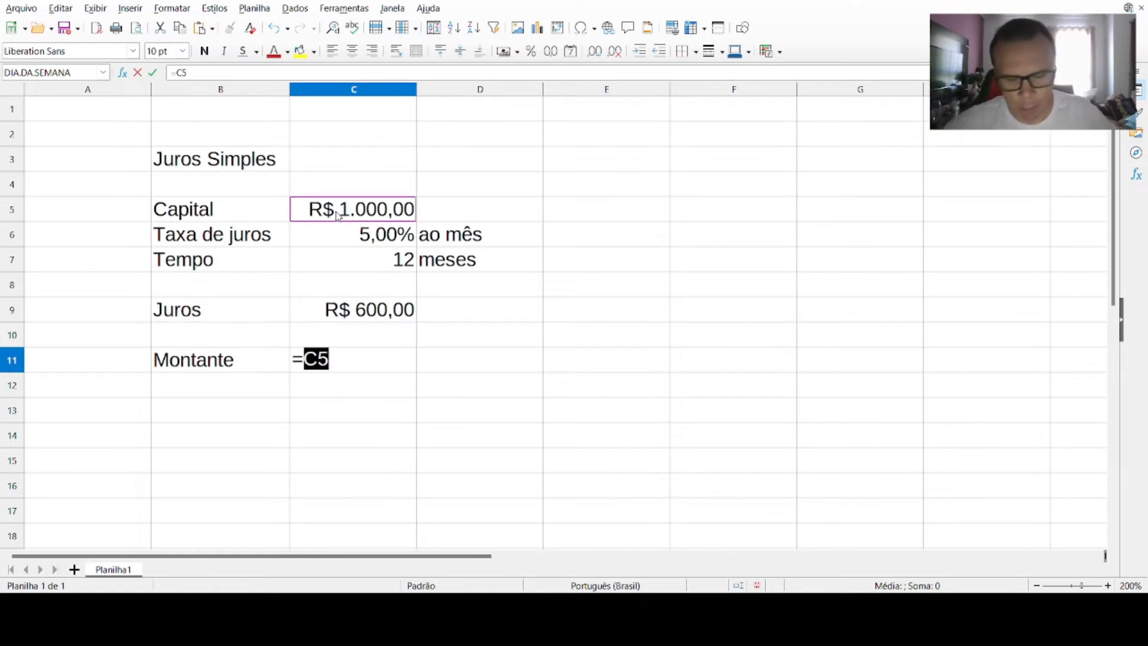
text(+)
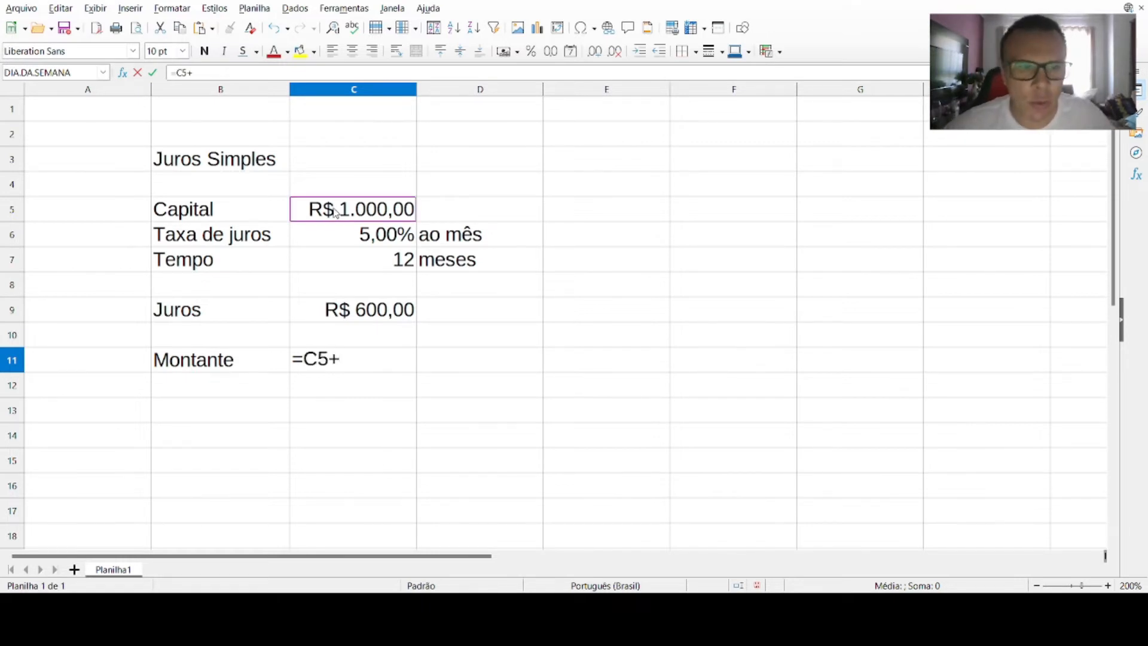
click(360, 314)
key(Return)
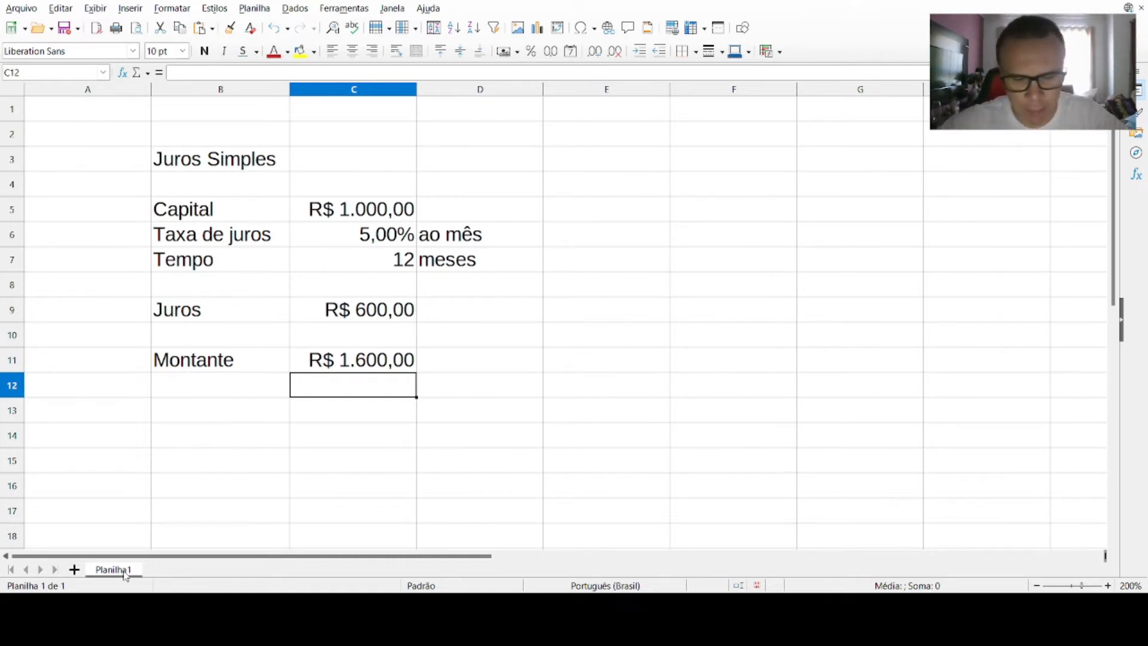
- Rename the current sheet "Juros Simples" and add a second sheet named "JUros Compostos"
key(Return)
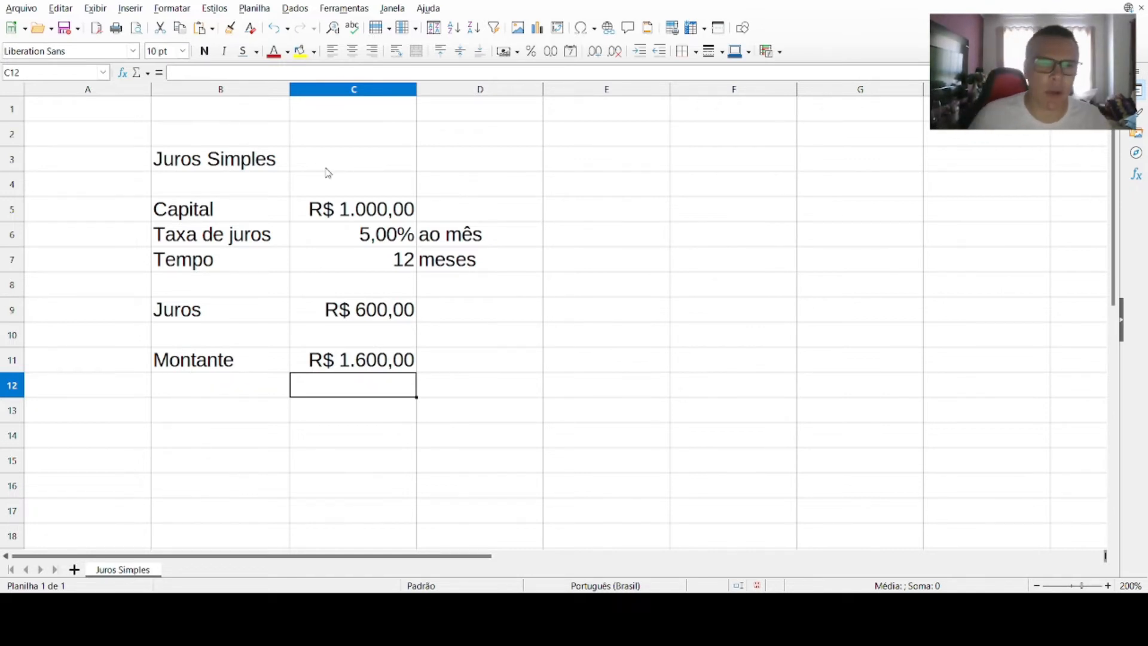
click(74, 570)
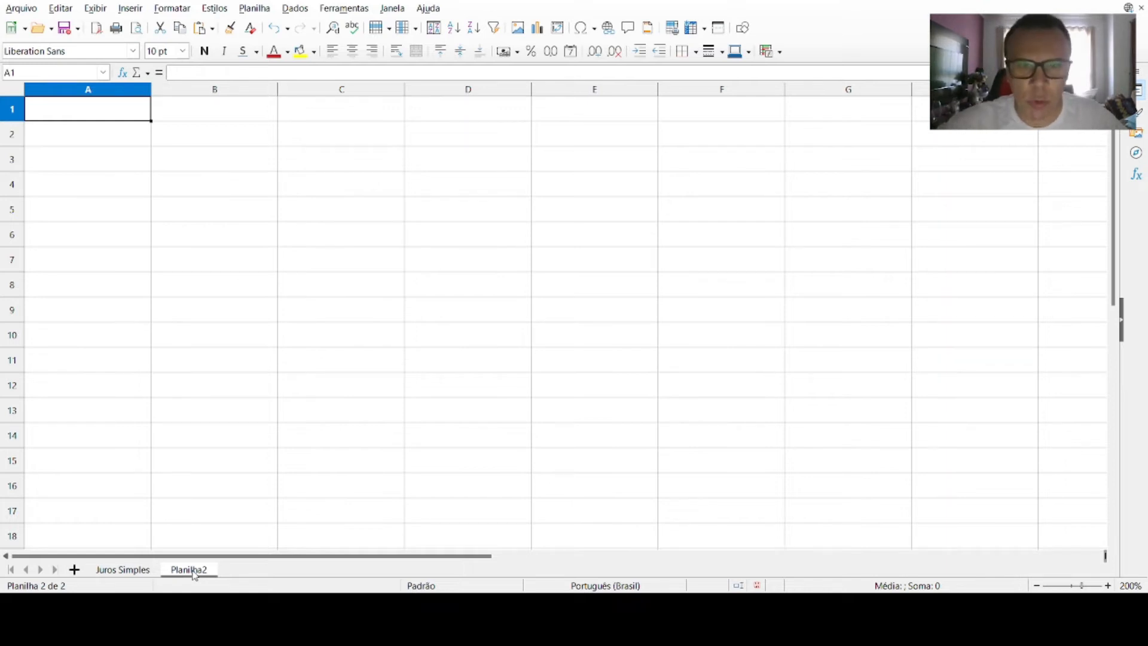
click(193, 165)
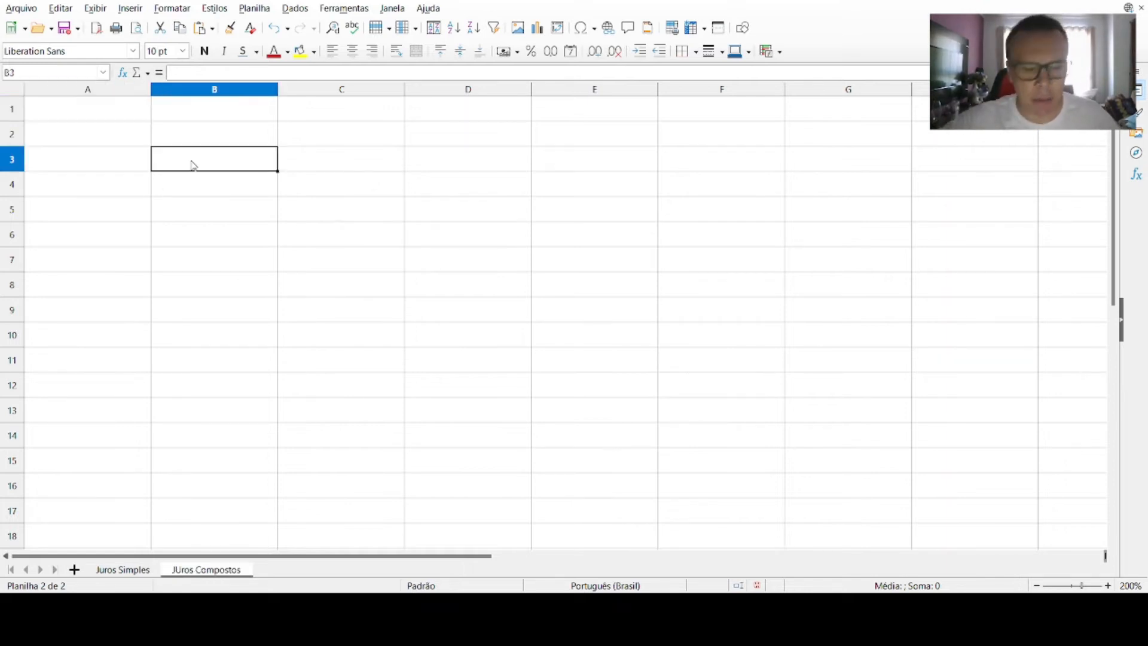
- Copy the capital, rate and time block B5:D7 from the "Juros Simples" sheet to cell A4 of "JUros Compostos"
click(128, 574)
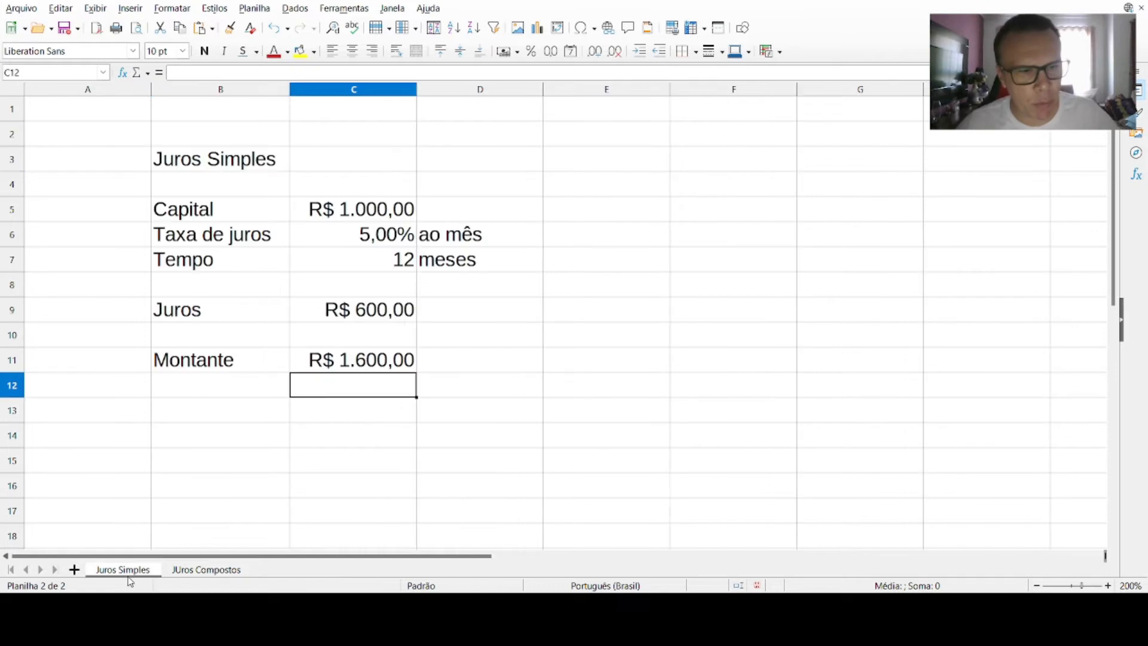
drag(185, 210, 469, 259)
key(ctrl+c)
click(226, 572)
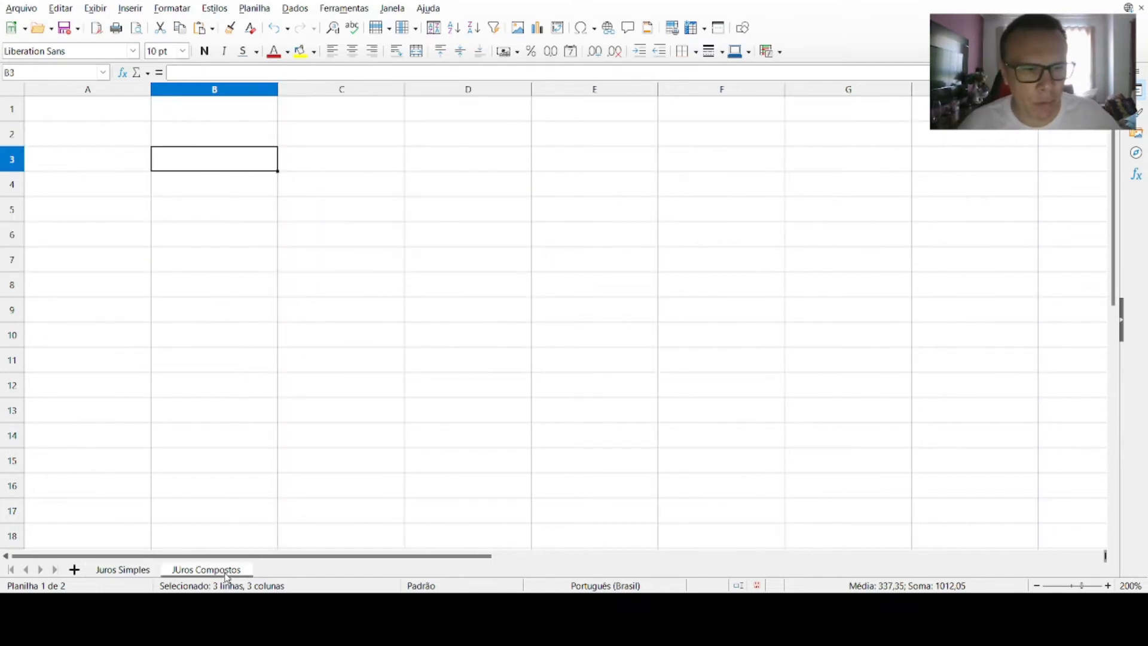
click(75, 176)
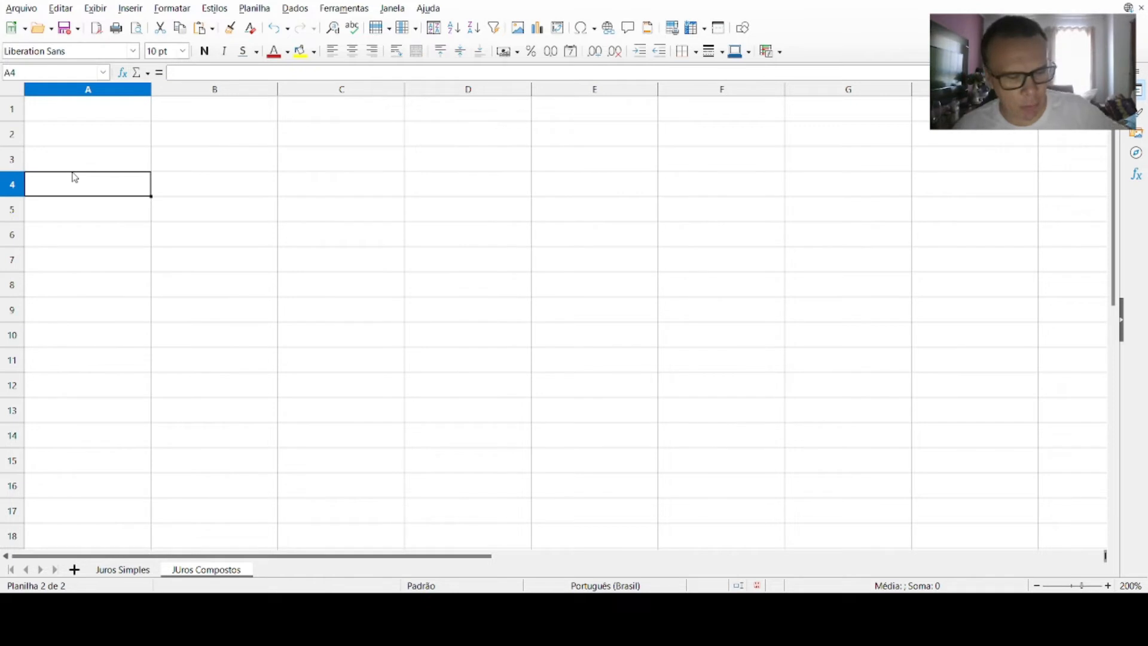
key(ctrl+v)
- Enter the title "Juros Compostos" in cell A2 above the pasted data
click(67, 139)
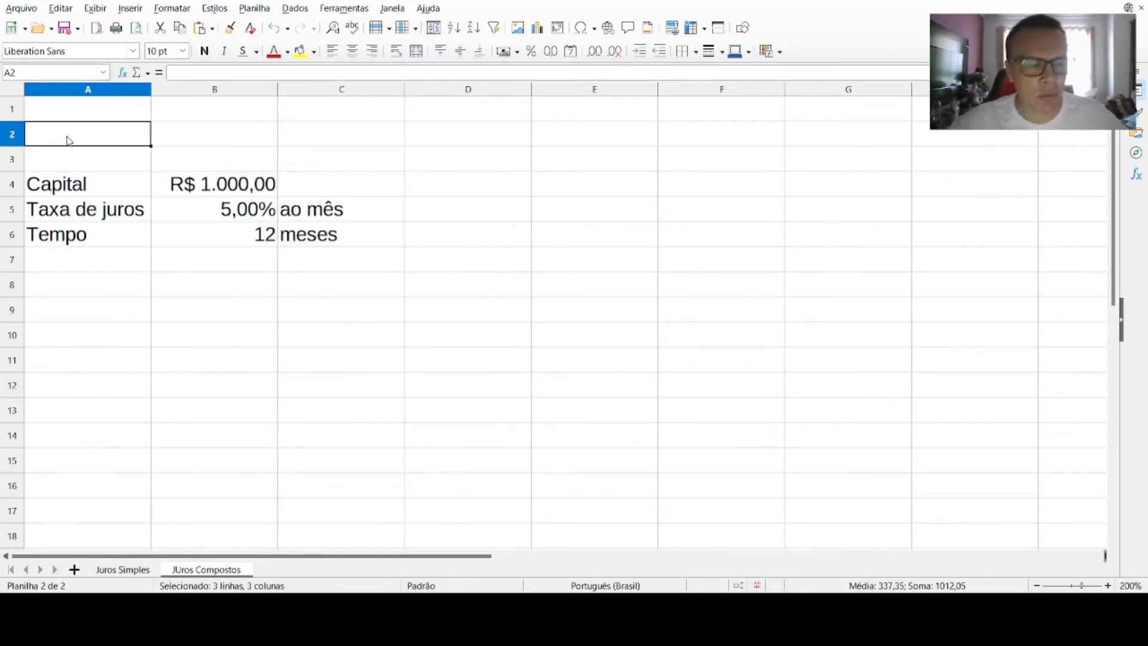
text(Juros Co)
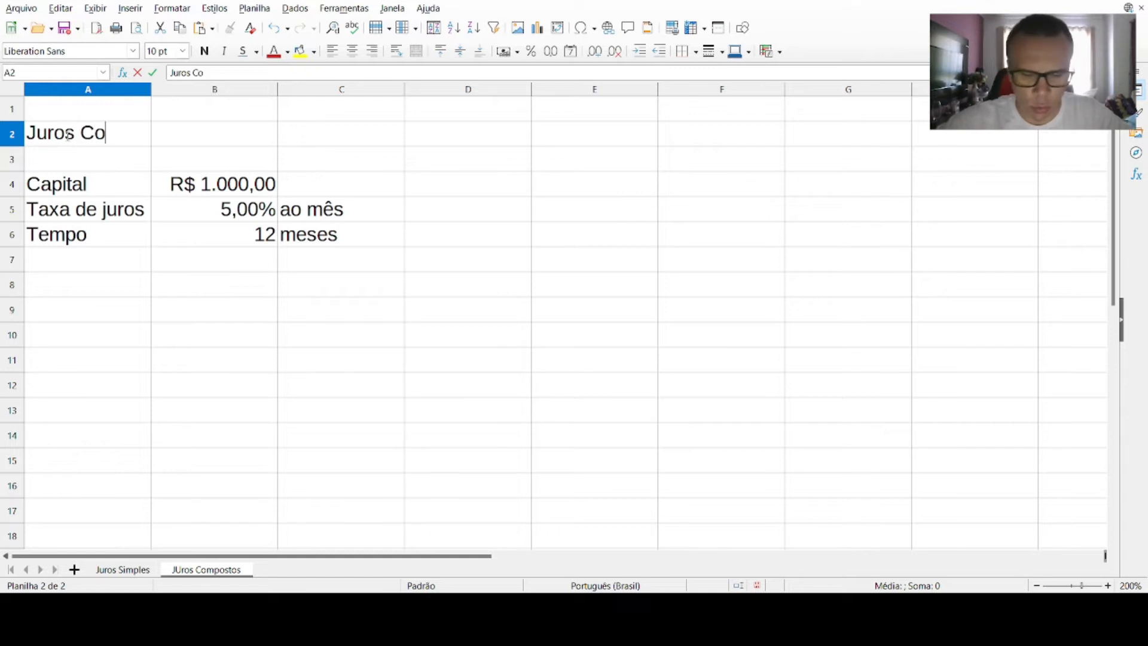
text(mpostos)
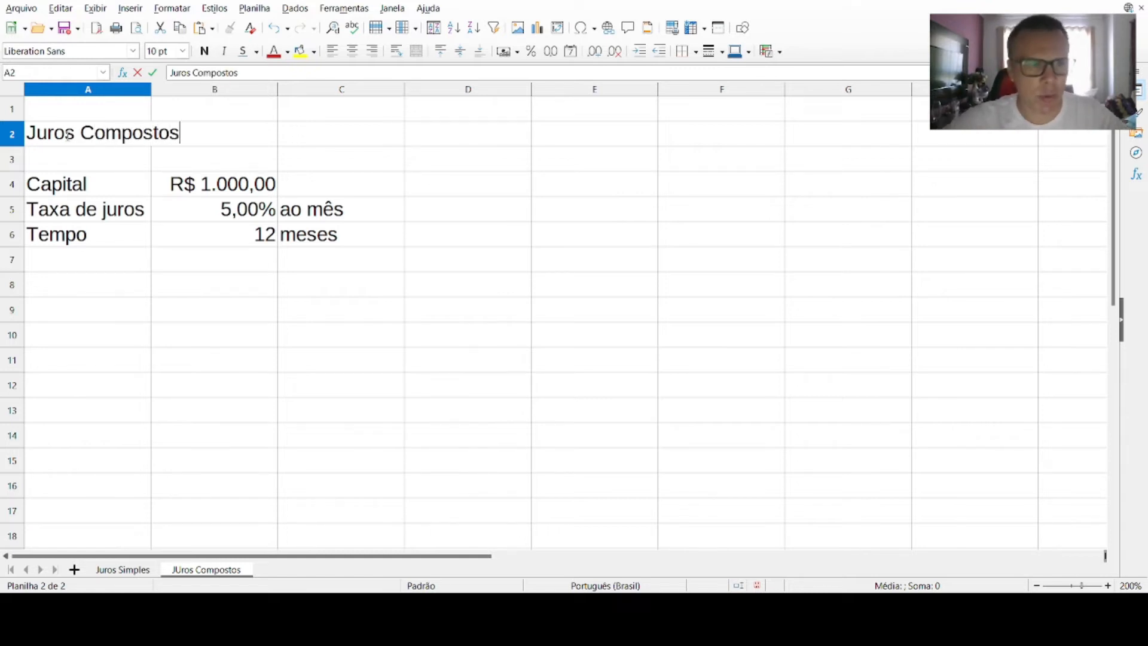
key(Return)
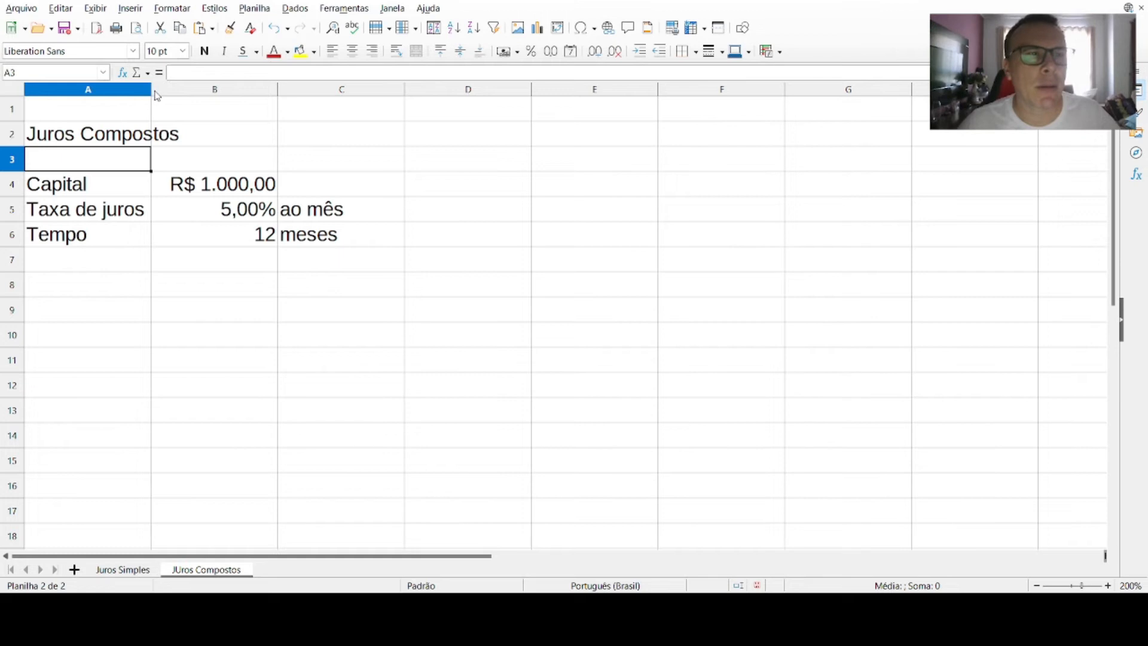
- Fit column A to its content, then merge and center the title across A2:B2
double_click(151, 93)
drag(140, 140, 266, 138)
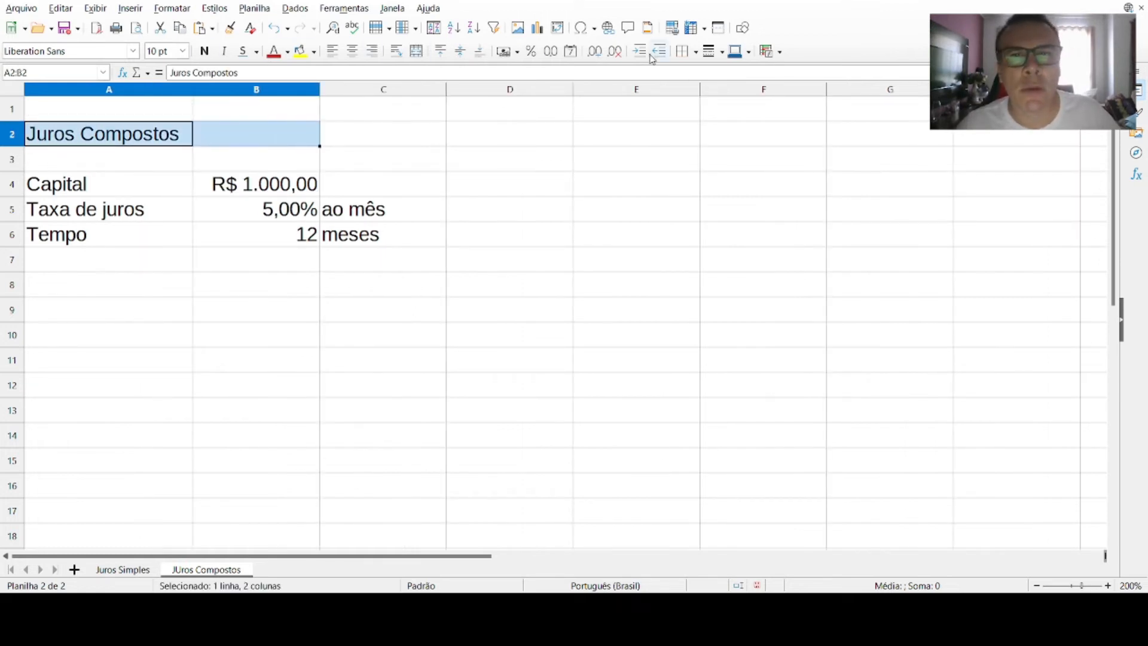
click(416, 52)
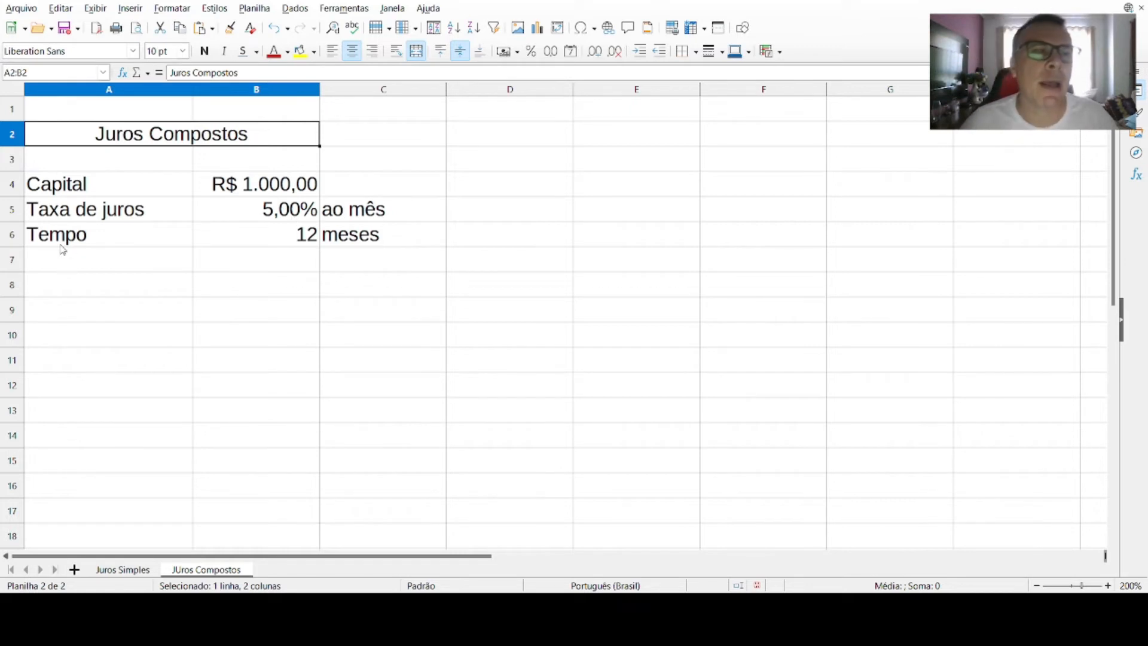
- Enter the label "Montante" in A8 and calculate the compound total in B8 with the formula =B4*(1+B5)^B6
click(141, 294)
text(Montante)
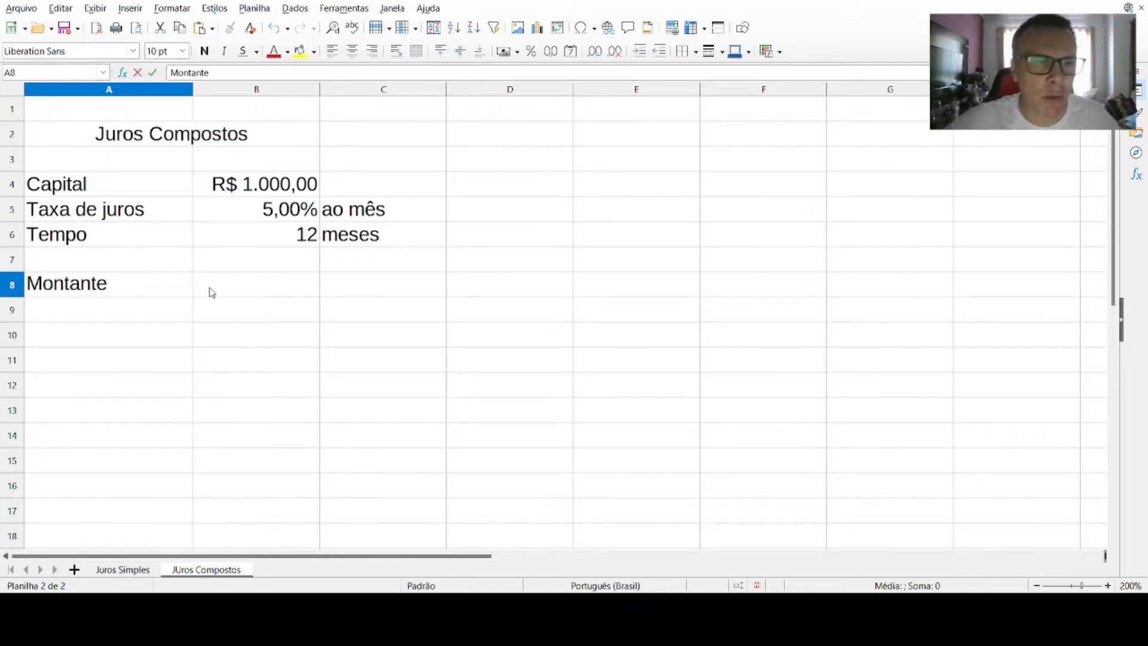
click(209, 292)
text(=)
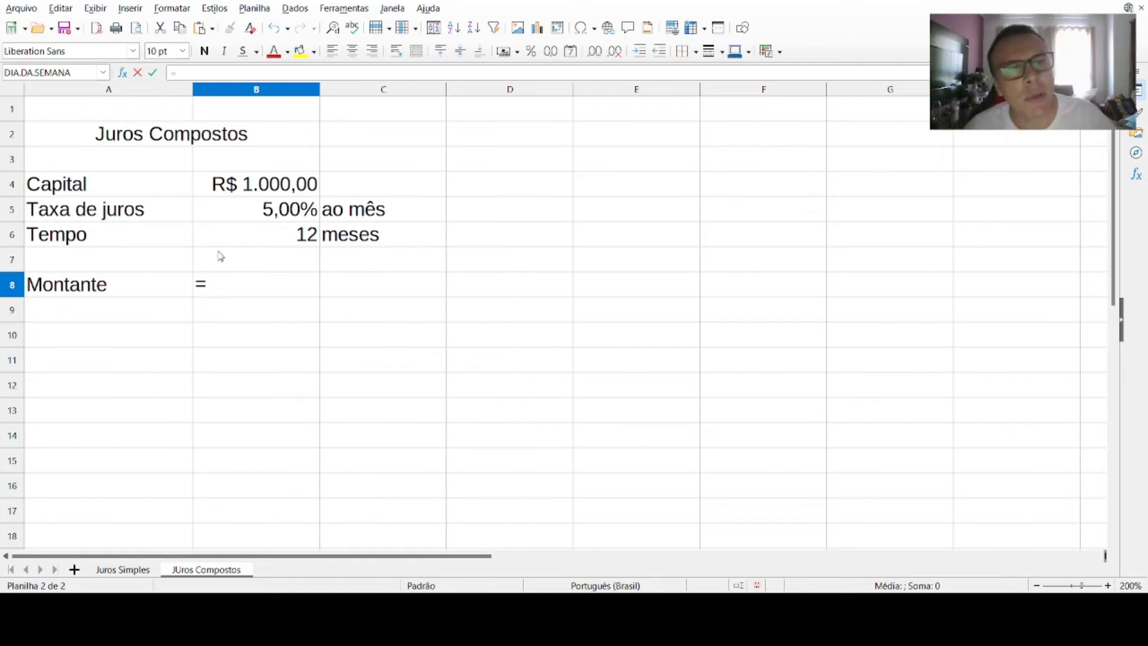
click(258, 193)
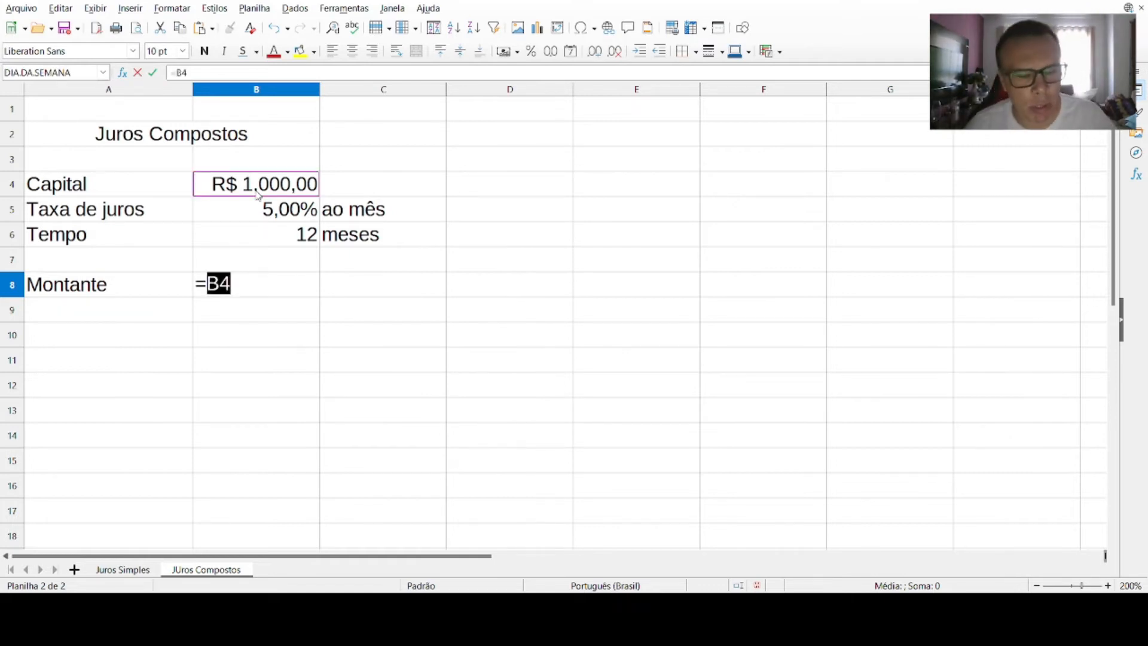
text(*(1)
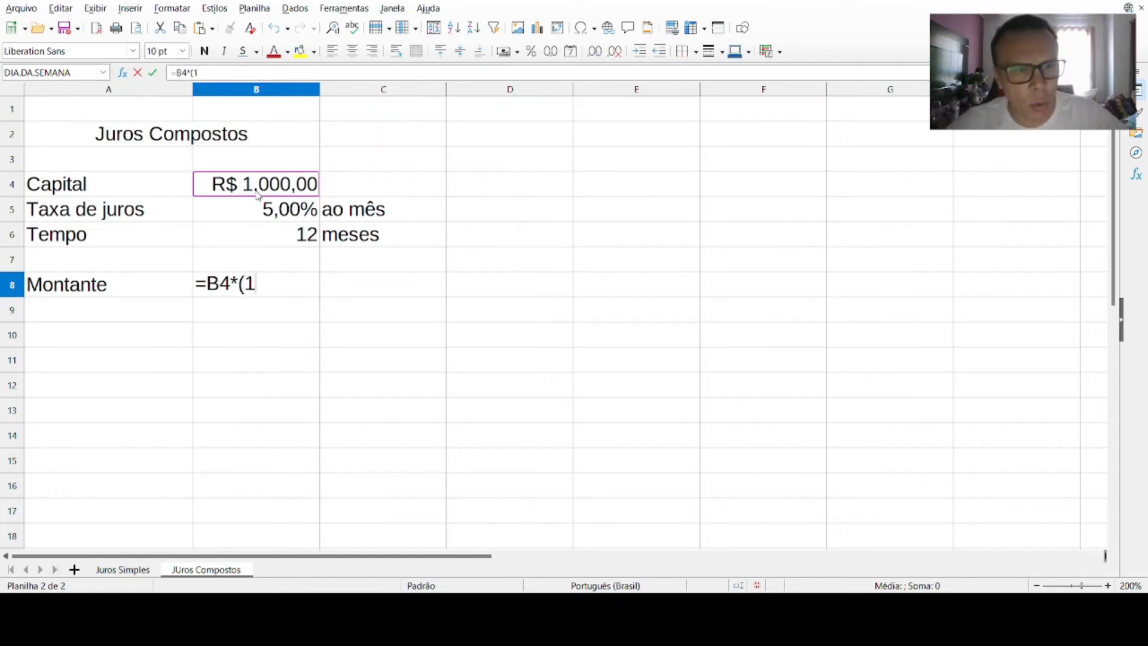
text(+)
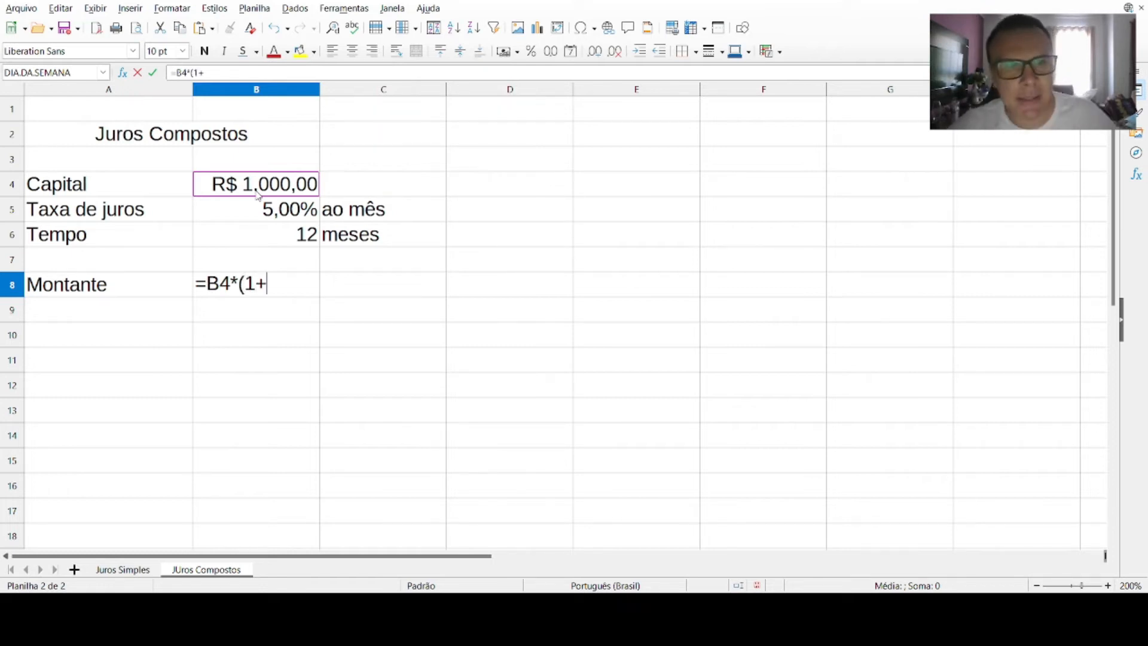
click(277, 225)
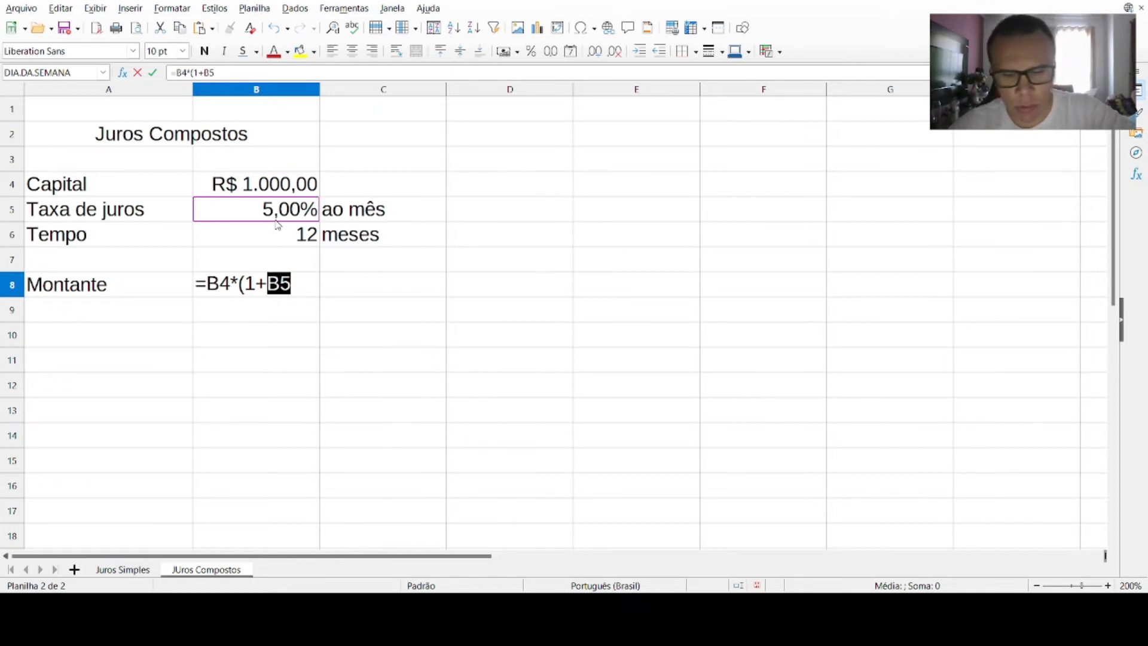
text())
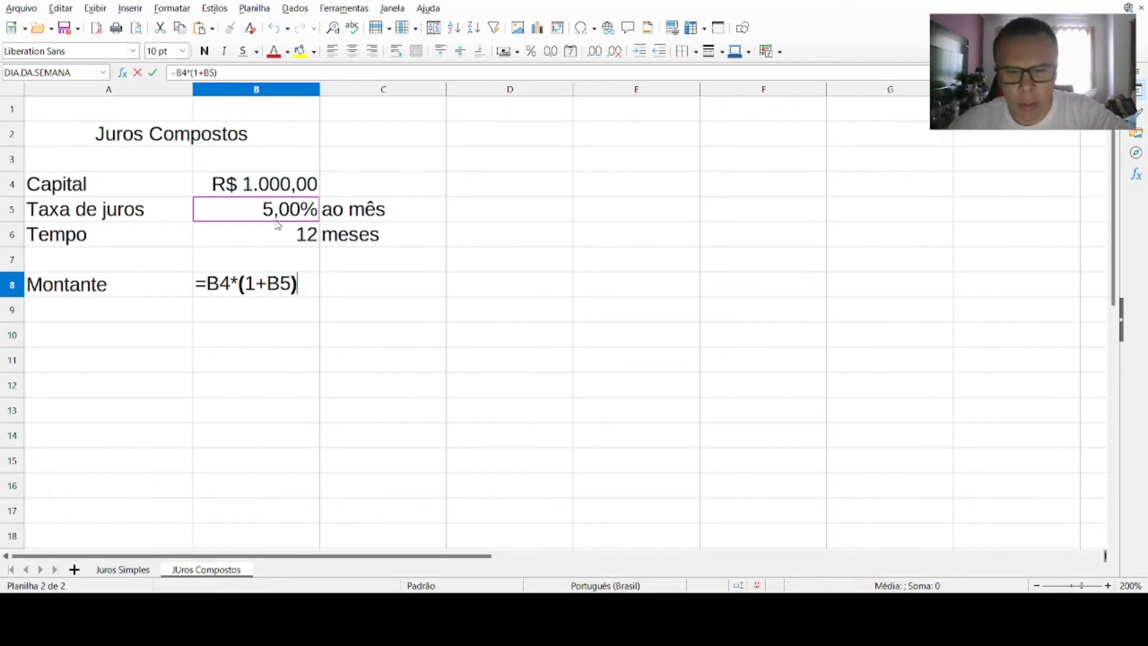
text(^)
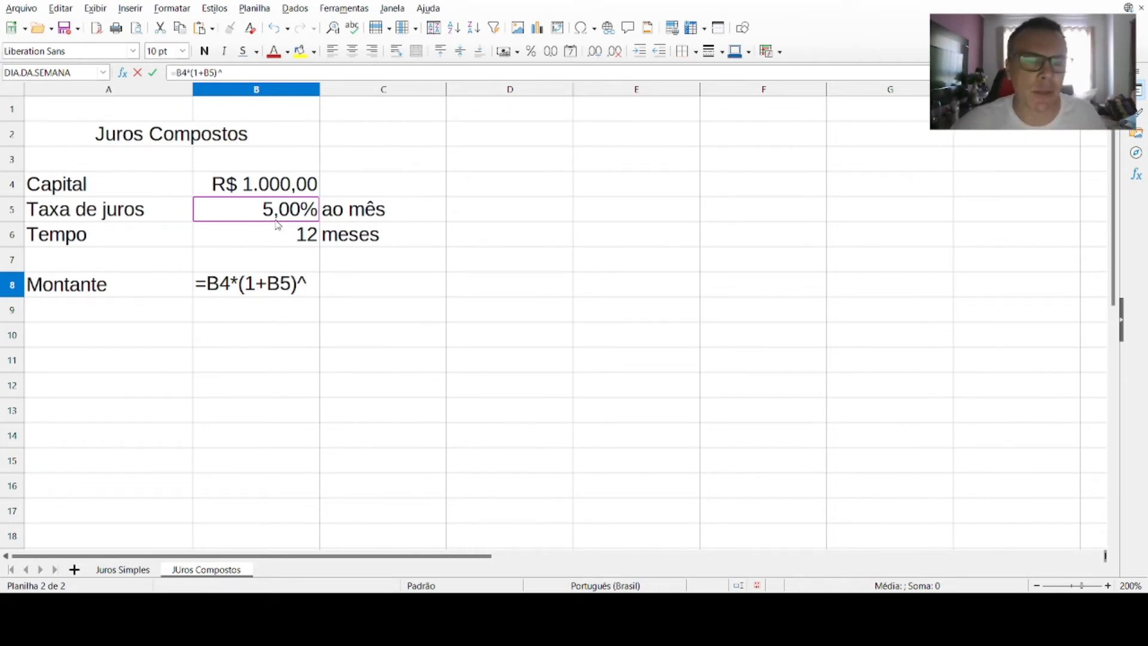
click(285, 235)
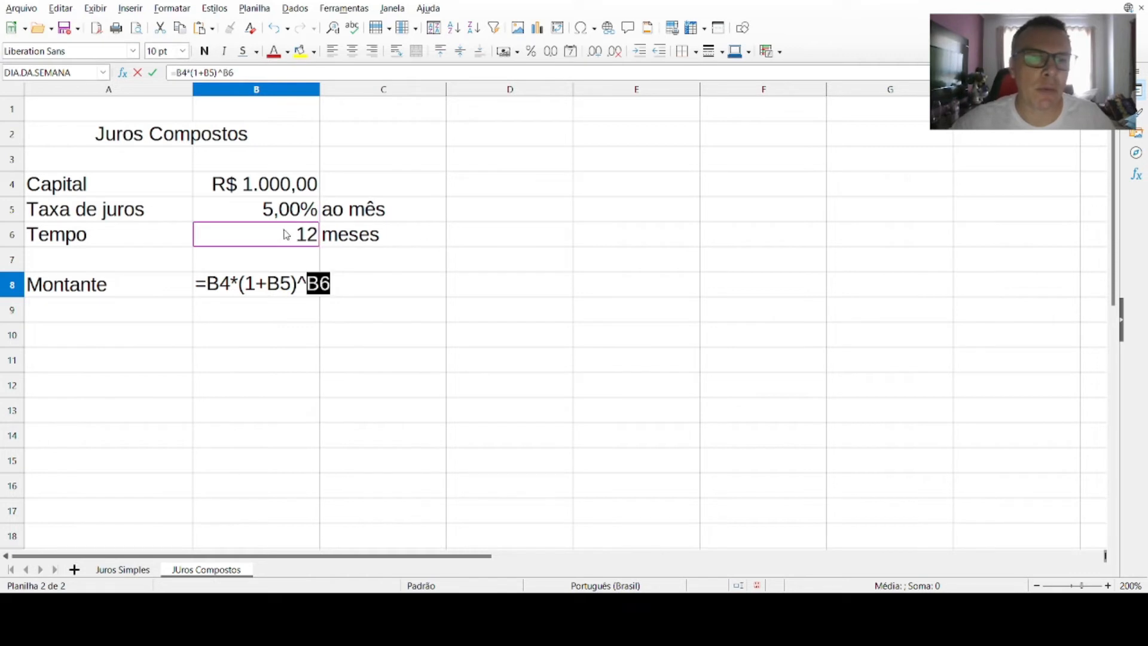
key(Return)
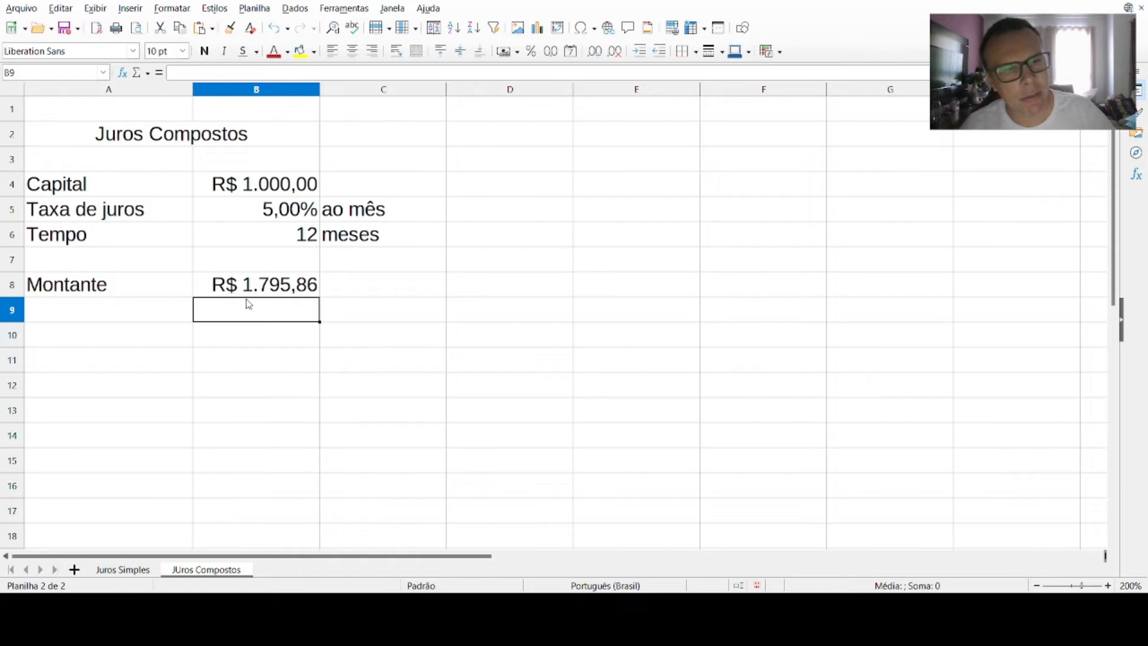
- Enter the label "Juros" in cell A9 below "Montante", without the suggested word "Compostos"
click(131, 317)
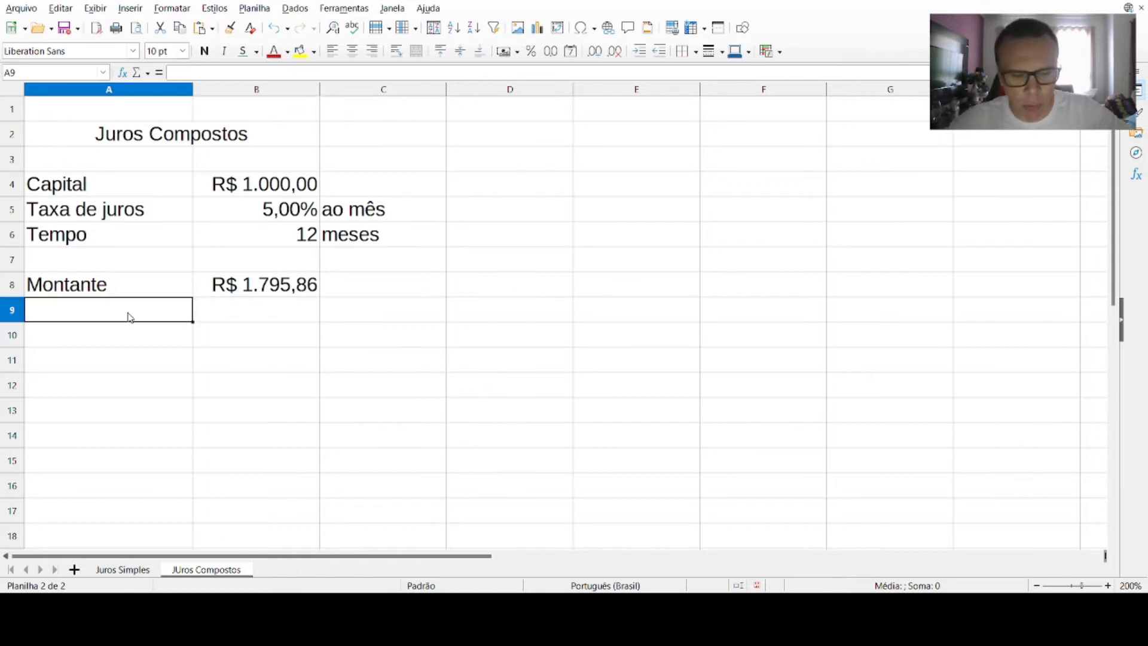
text(Juros)
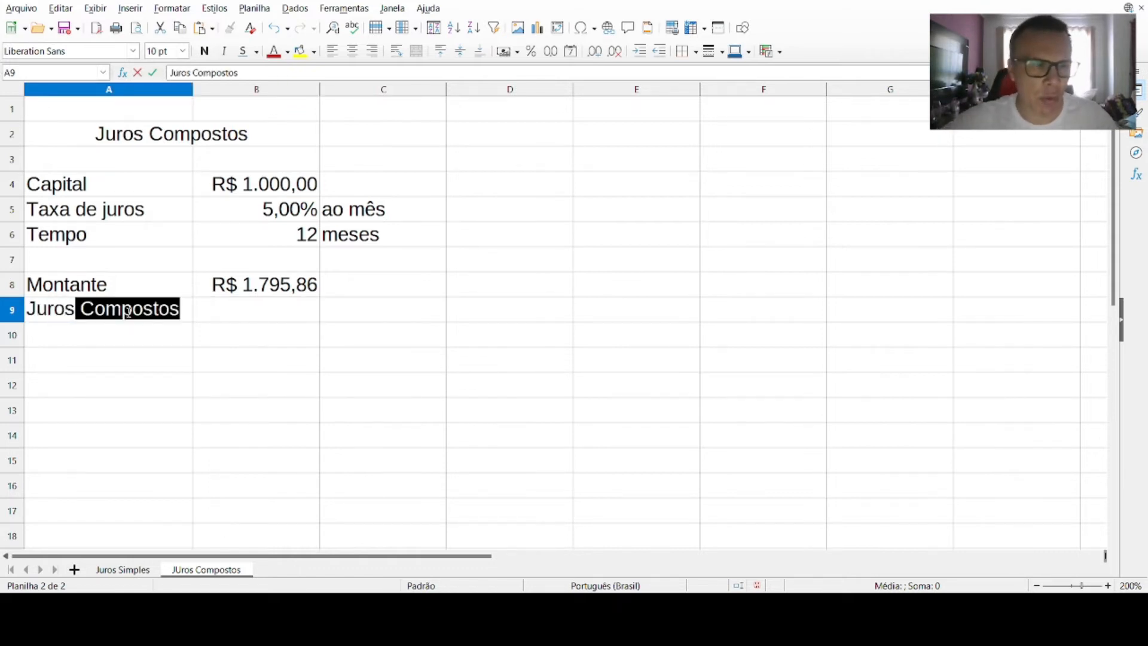
key(BackSpace)
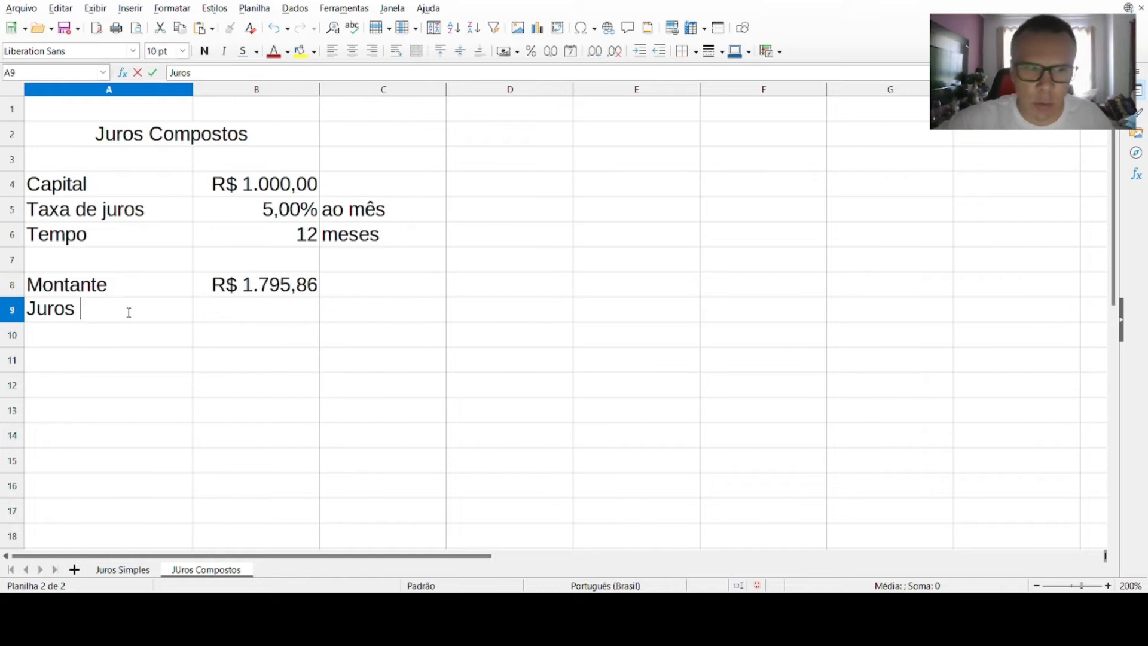
key(Return)
- Calculate the interest in B9 as total minus capital with =B8-B4, and narrow column B slightly
click(213, 316)
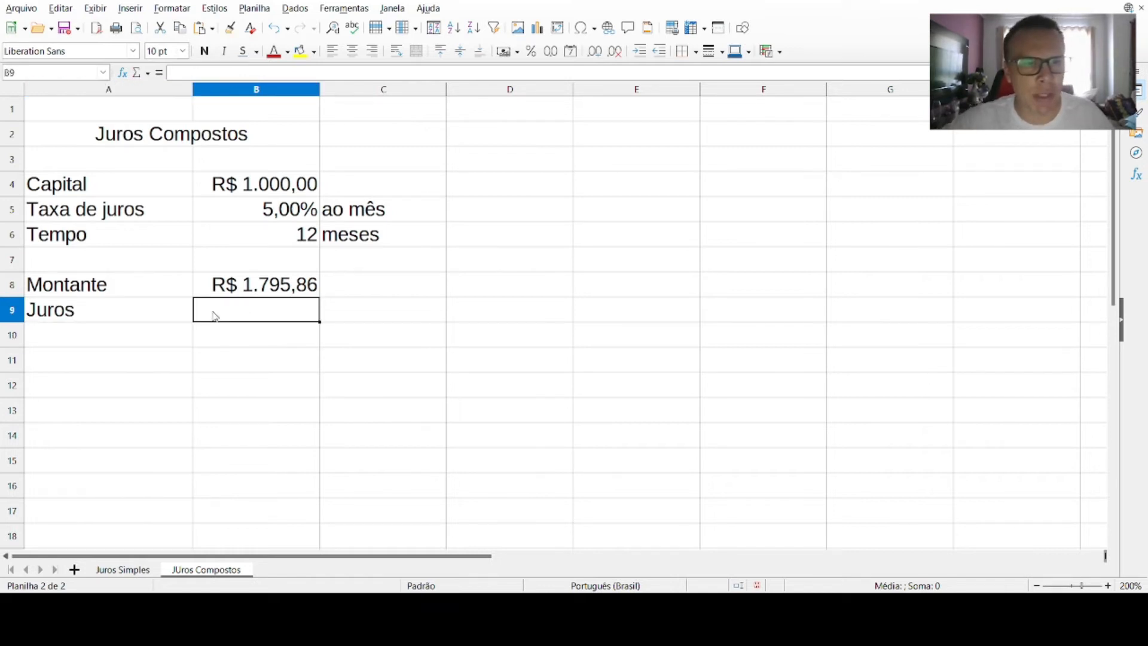
click(243, 269)
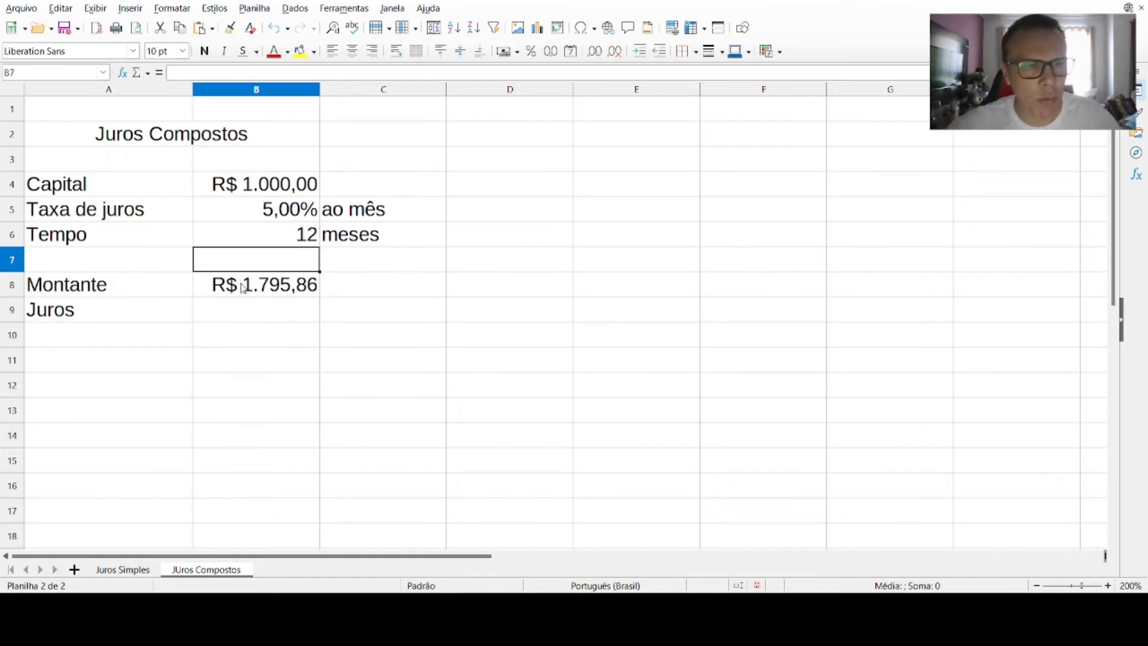
click(242, 289)
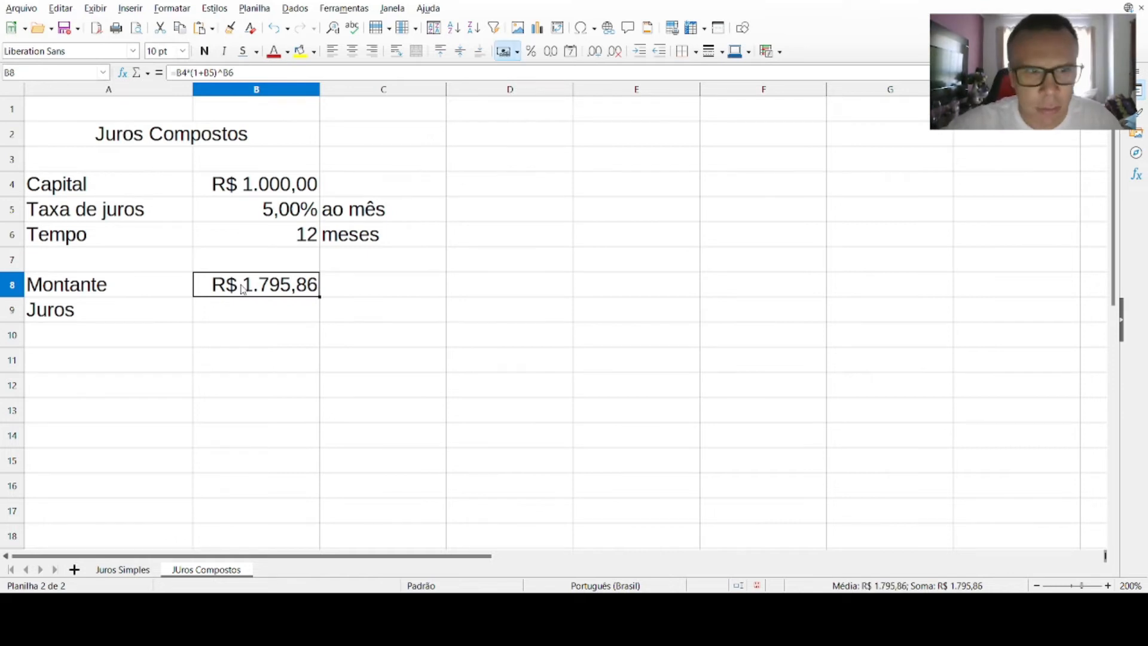
click(240, 312)
text(=)
click(251, 293)
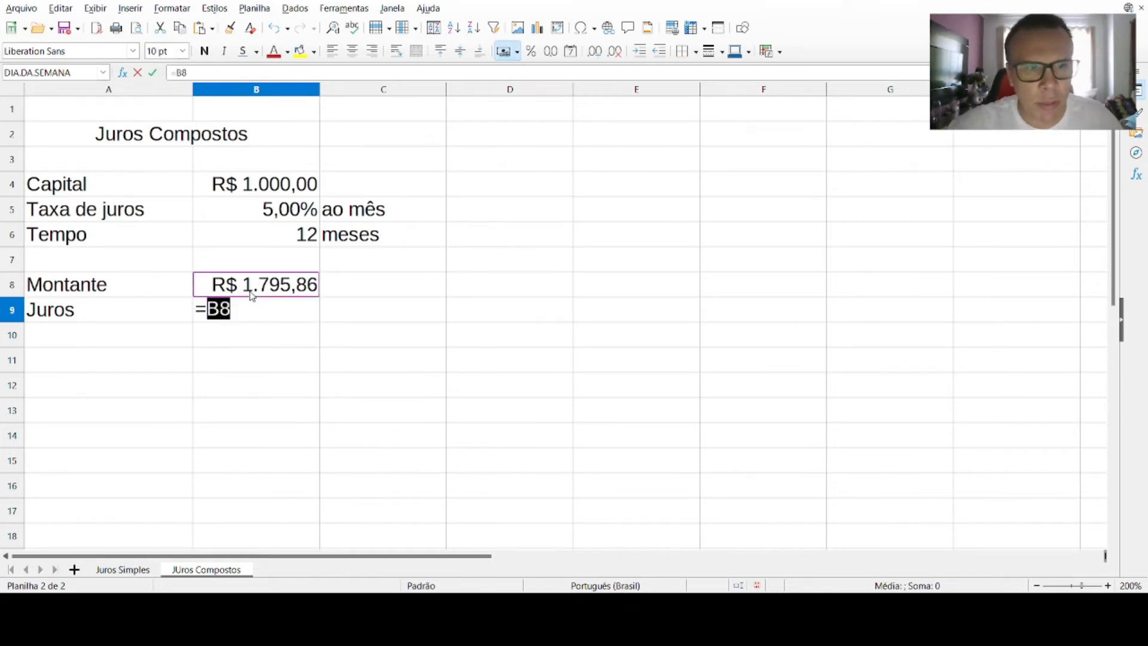
text(-)
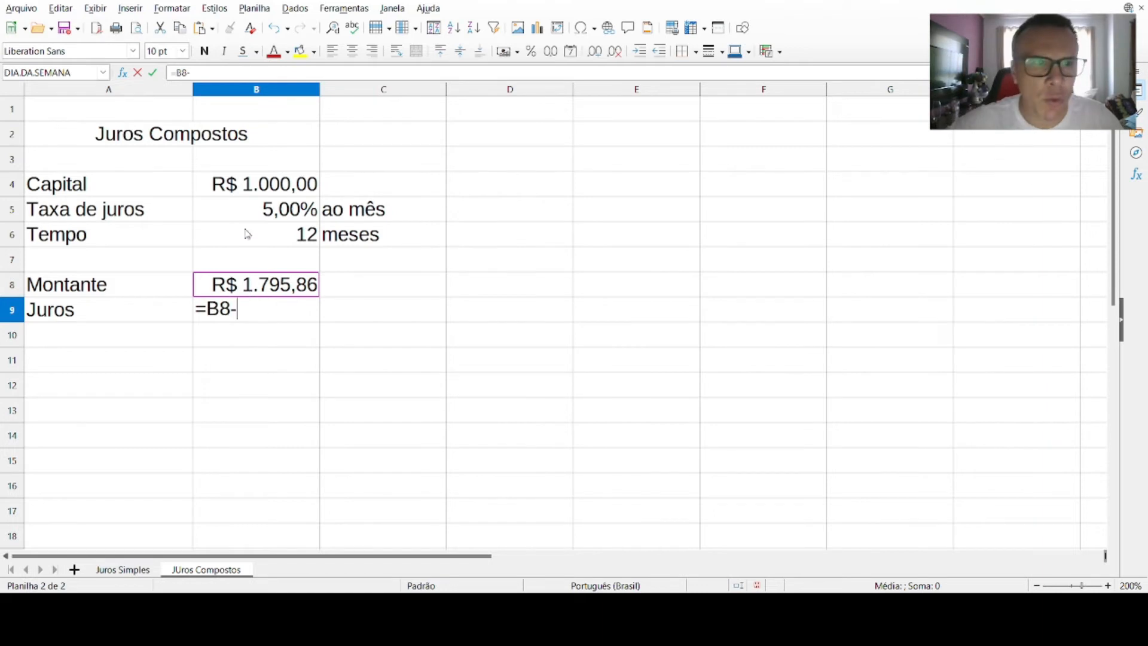
click(224, 197)
key(Return)
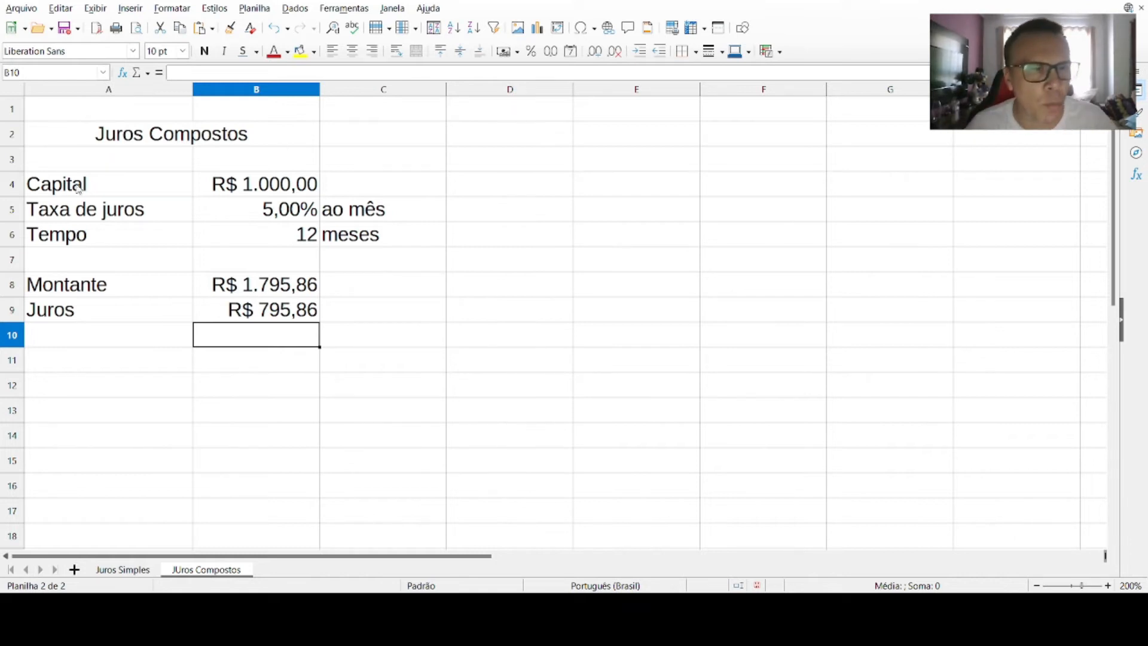
drag(319, 90, 314, 90)
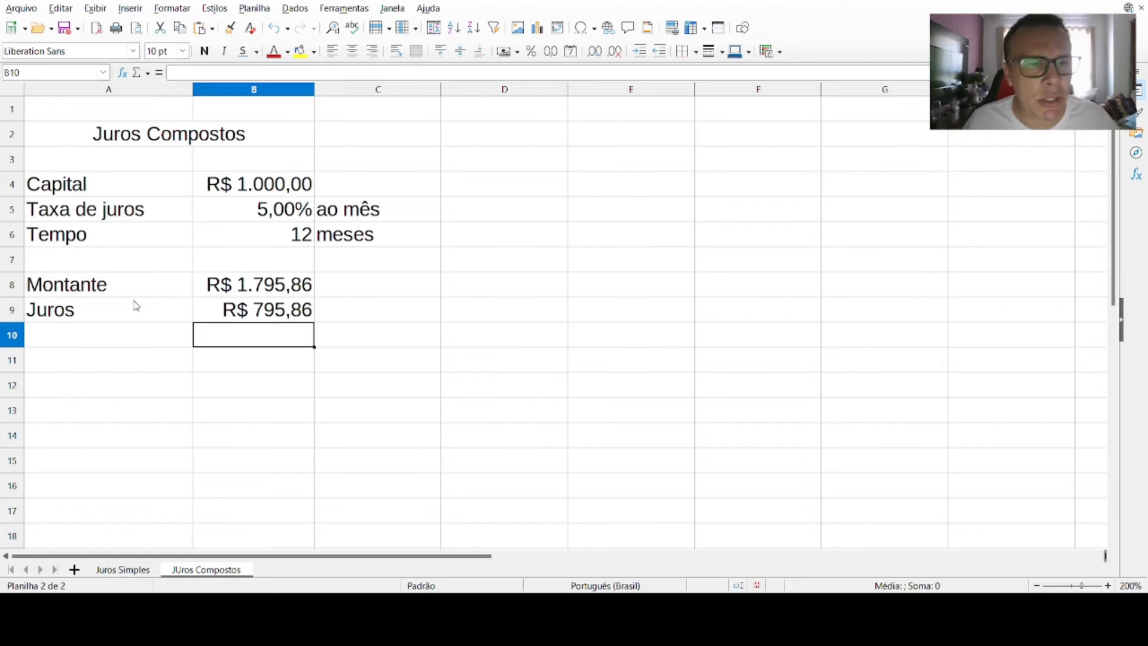
- Change the interest rate's period in cell C5 to "ao ano"
click(386, 212)
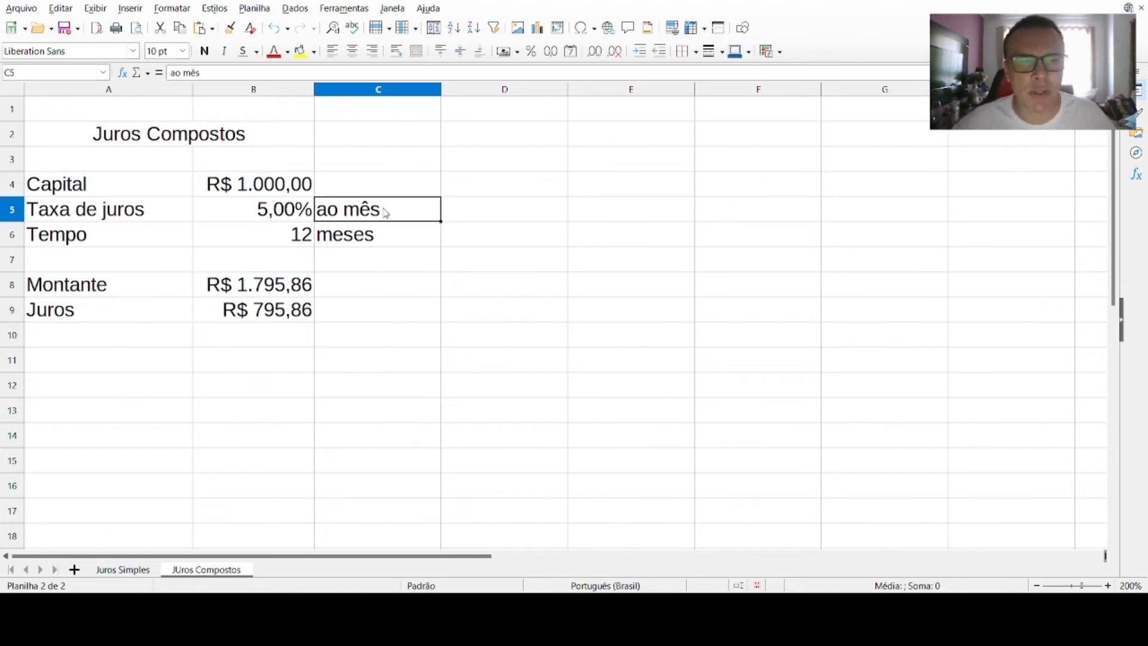
text(ao )
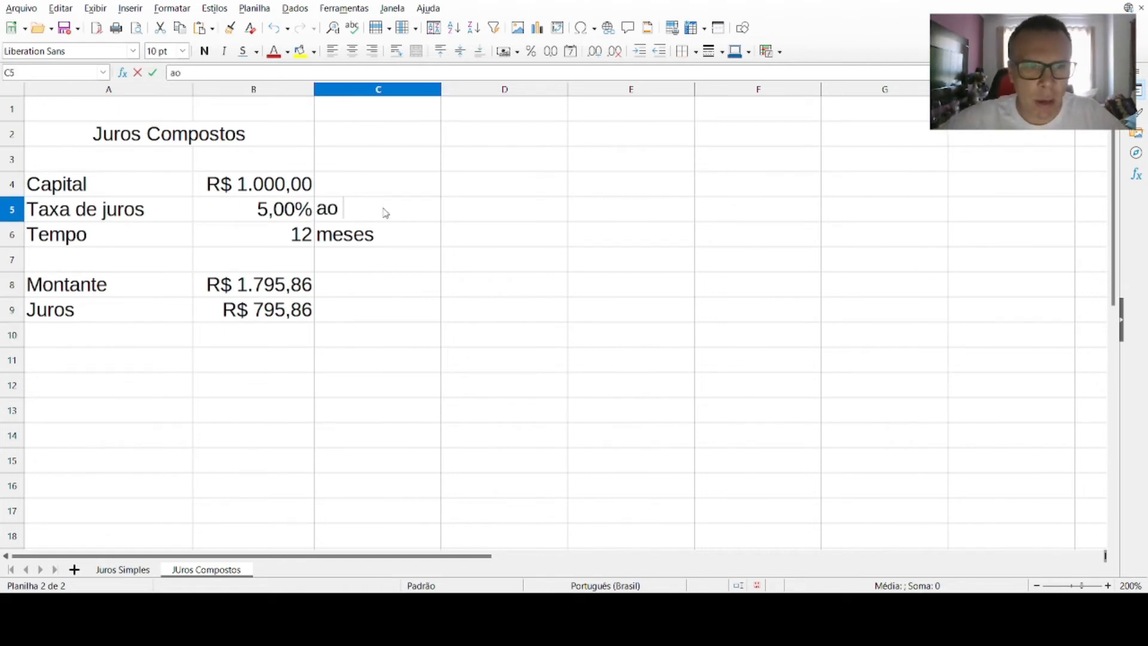
text(ani)
key(BackSpace)
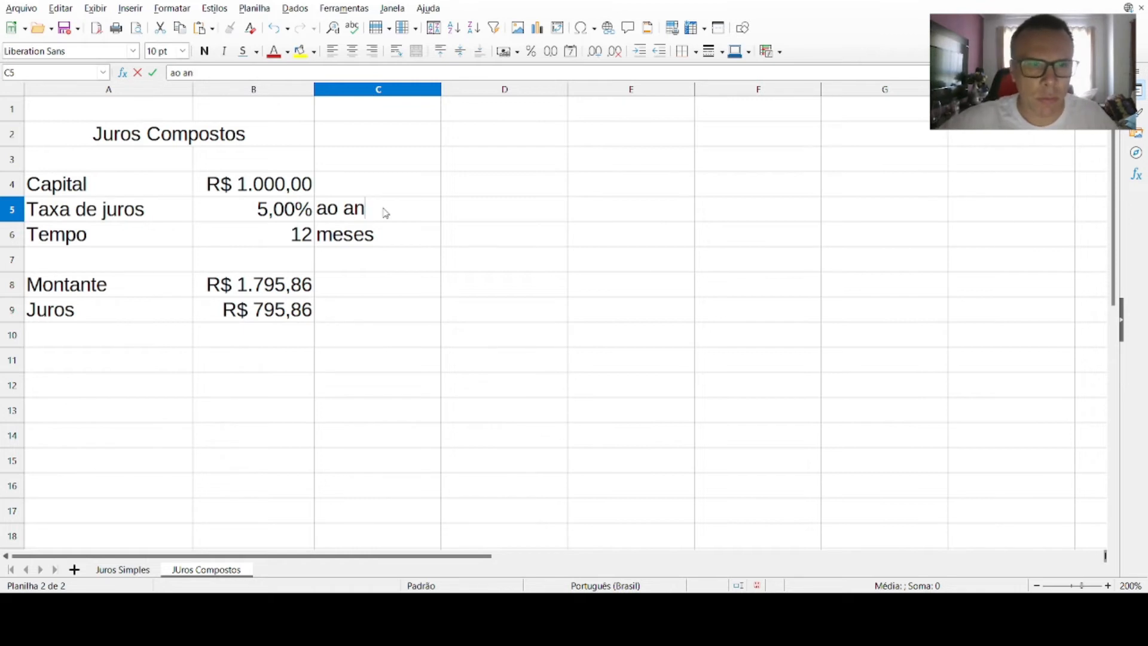
text(0)
key(BackSpace)
text(o)
key(Return)
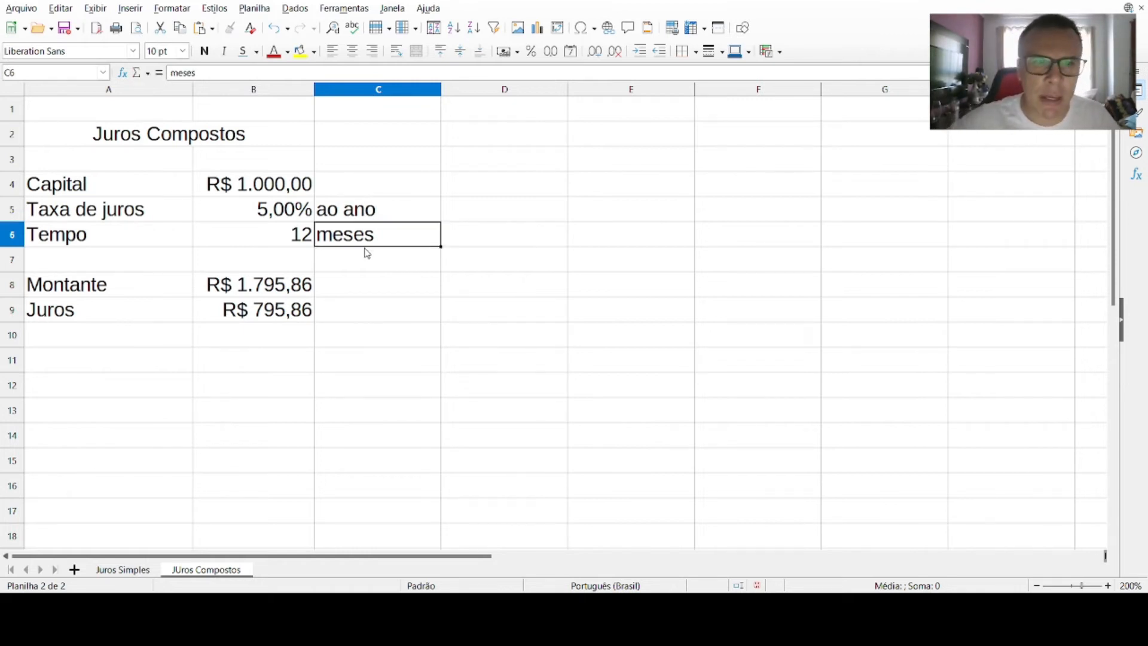
- Set the time in B6 to 1 and its unit in C6 to "ano"
click(247, 244)
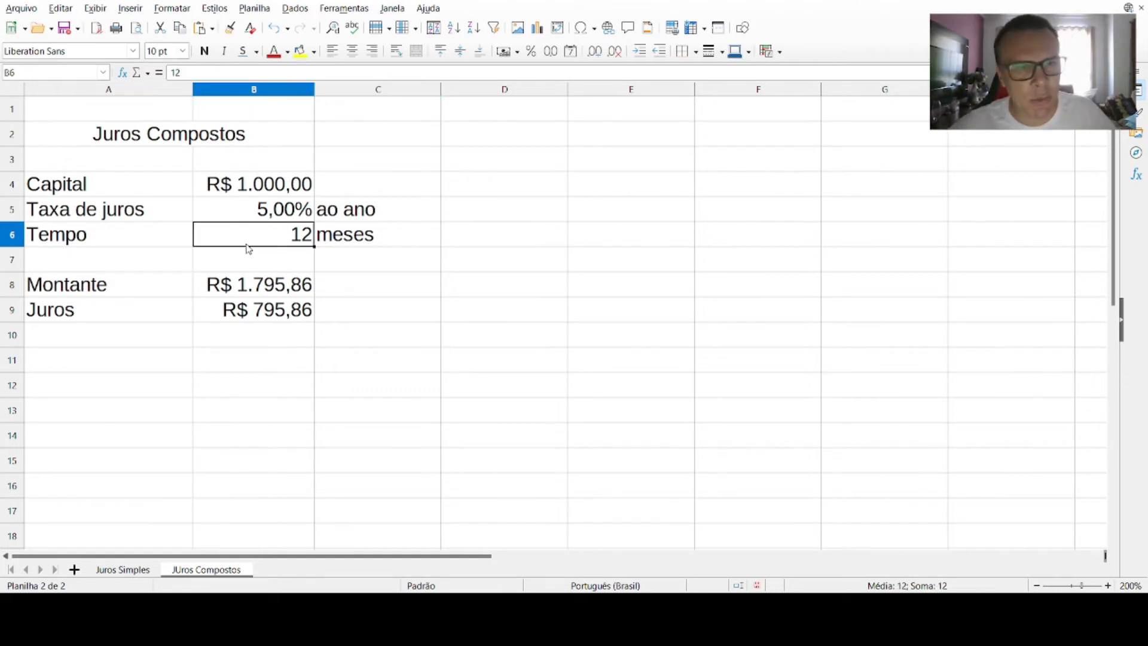
text(1)
key(Return)
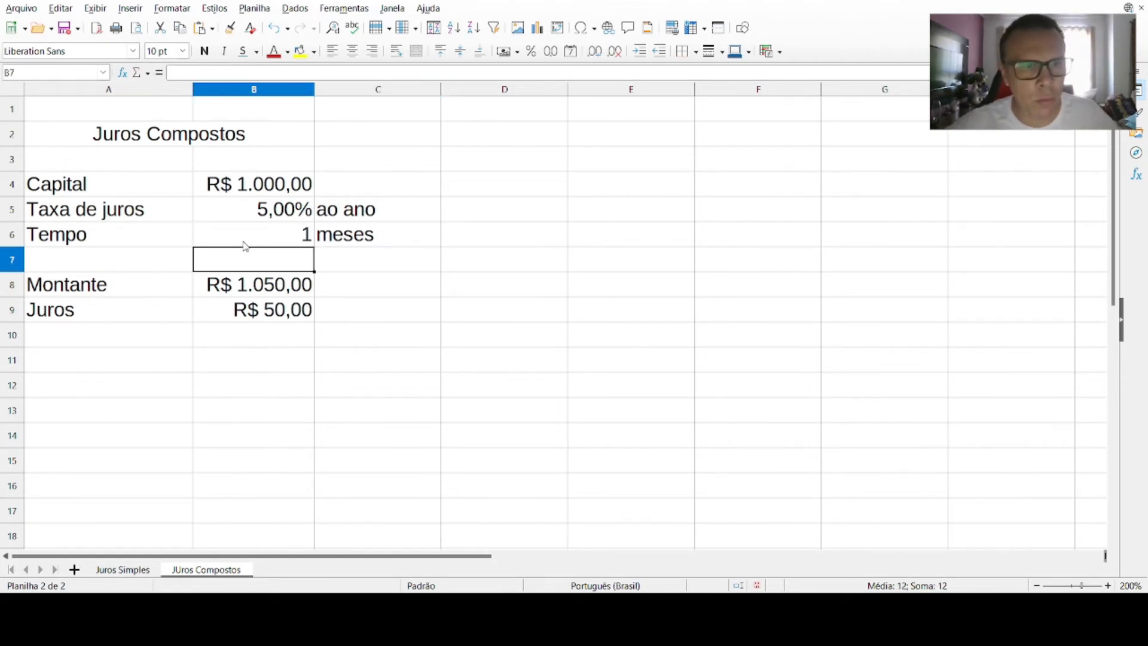
click(322, 248)
text(ano)
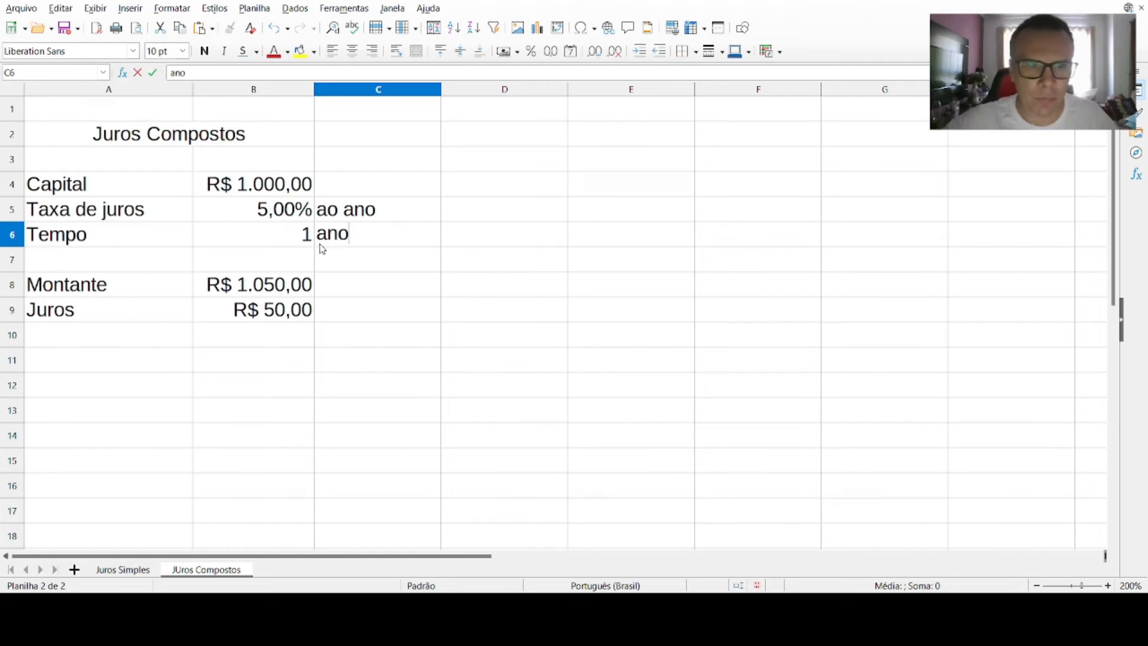
key(Return)
- Test the compound formulas by setting the time in B6 successively to 2, 3 and 4 years
click(285, 236)
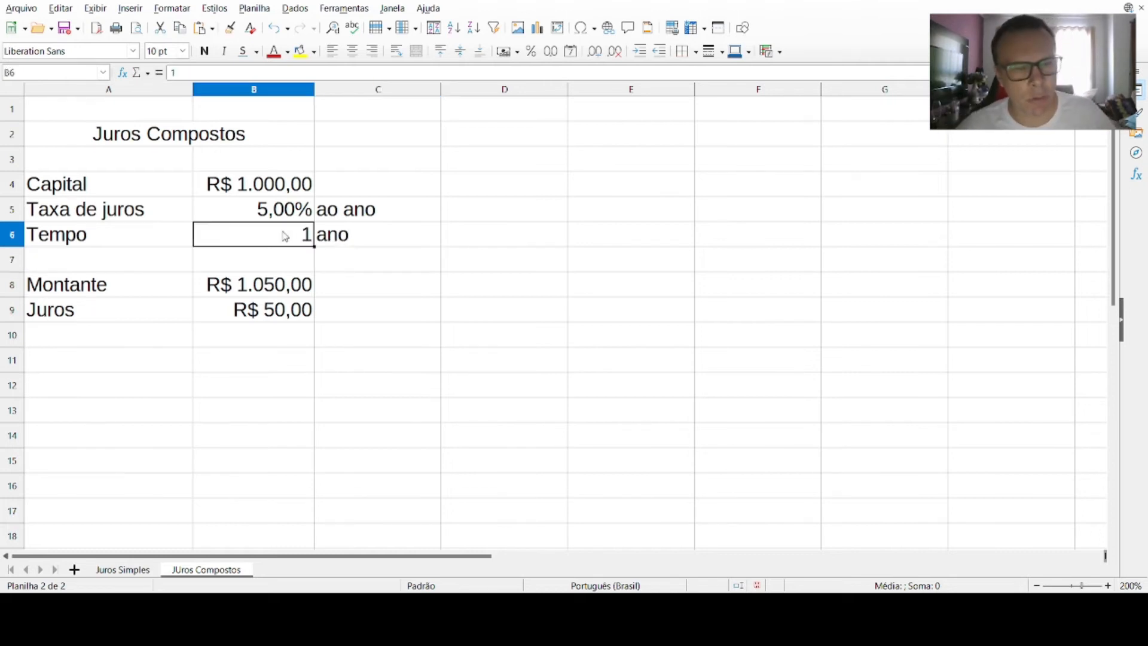
text(2)
key(Return)
click(285, 235)
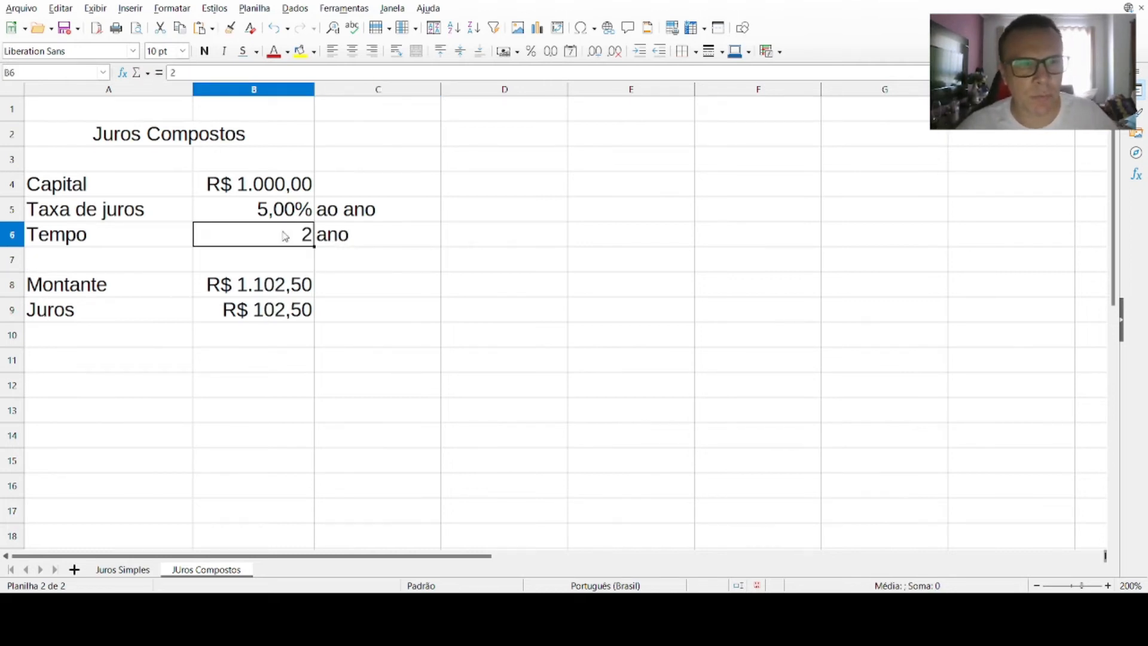
text(3)
key(Return)
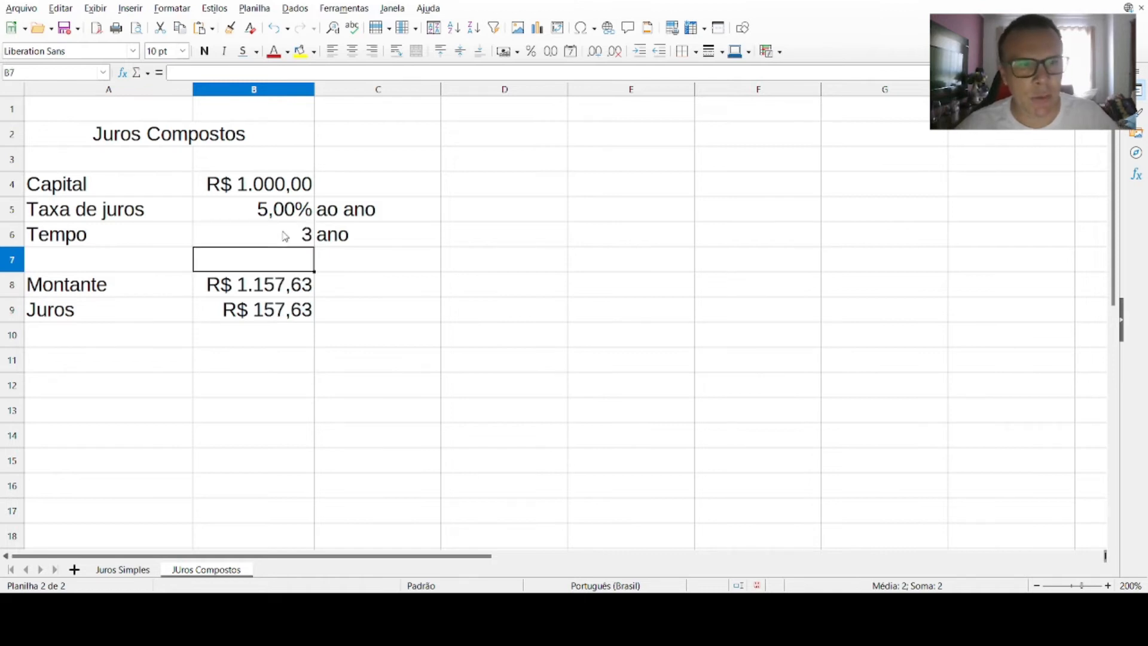
click(285, 236)
text(4)
key(Return)
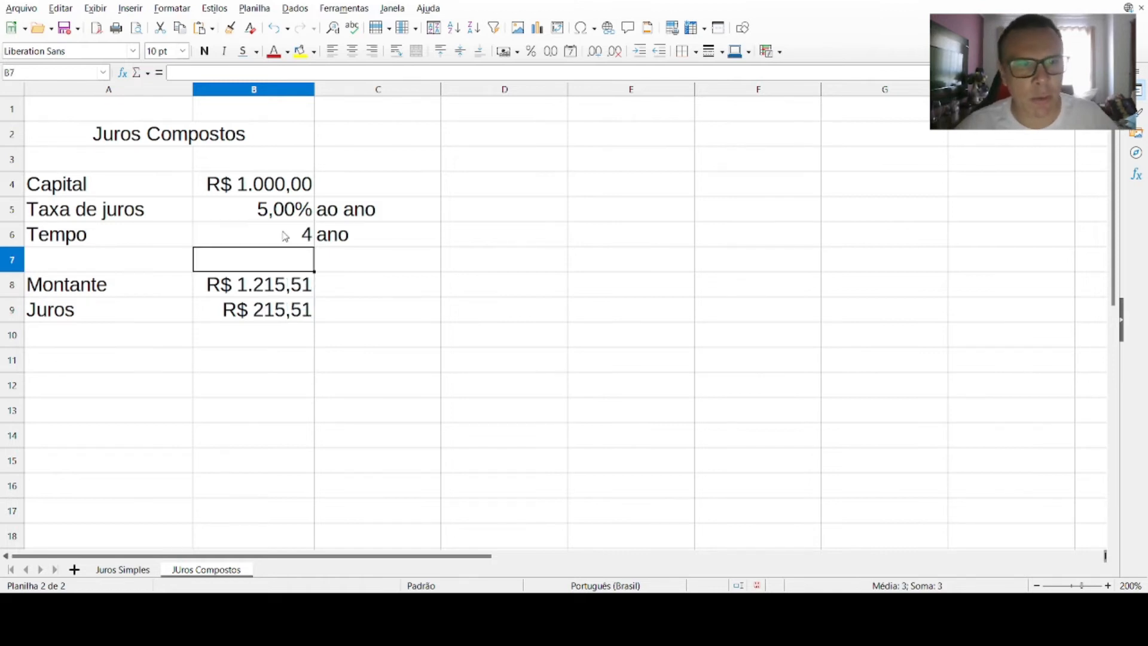
- Change the interest rate's period in cell C5 to "ao mês"
double_click(385, 213)
key(BackSpace)
key(BackSpace)
key(BackSpace)
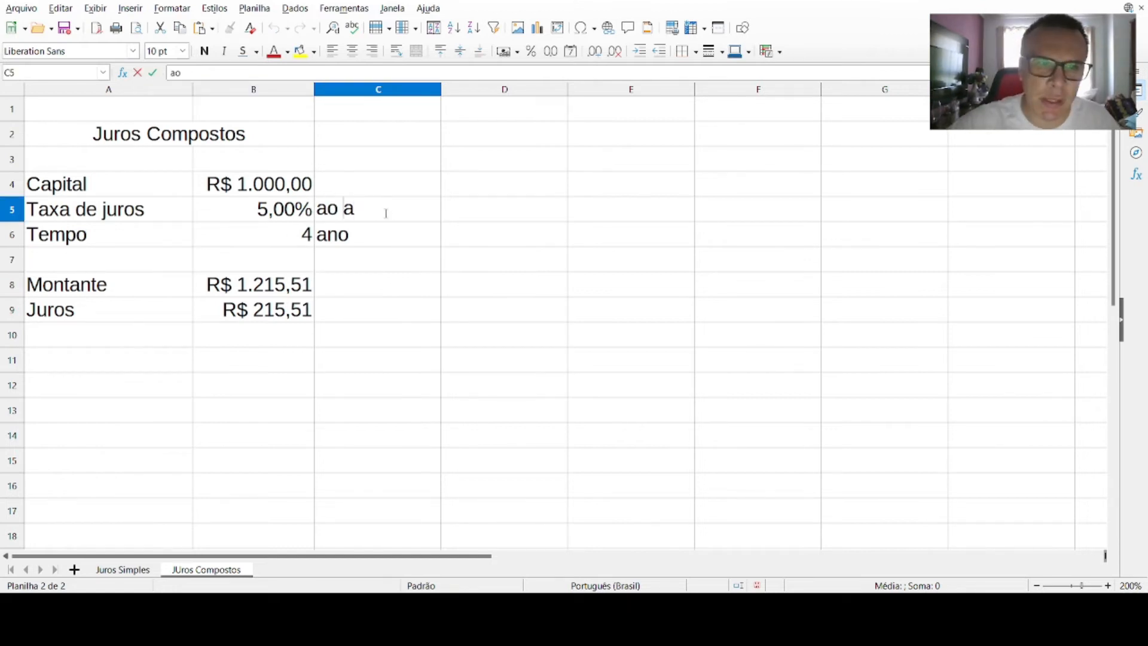
text(mês)
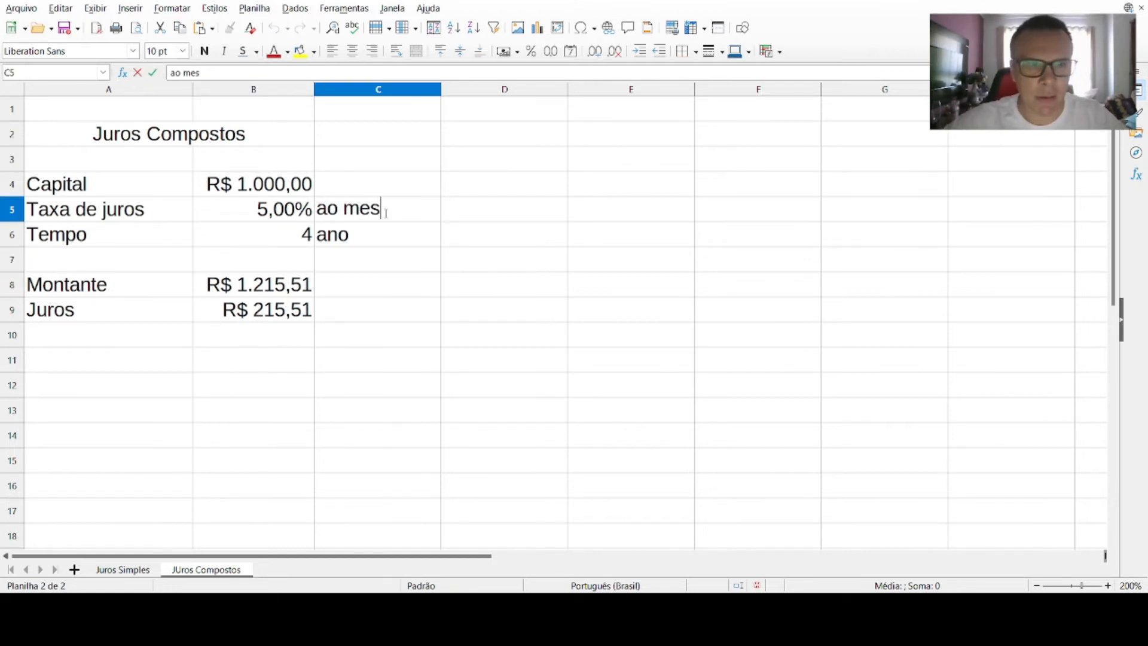
key(Return)
key(Return)
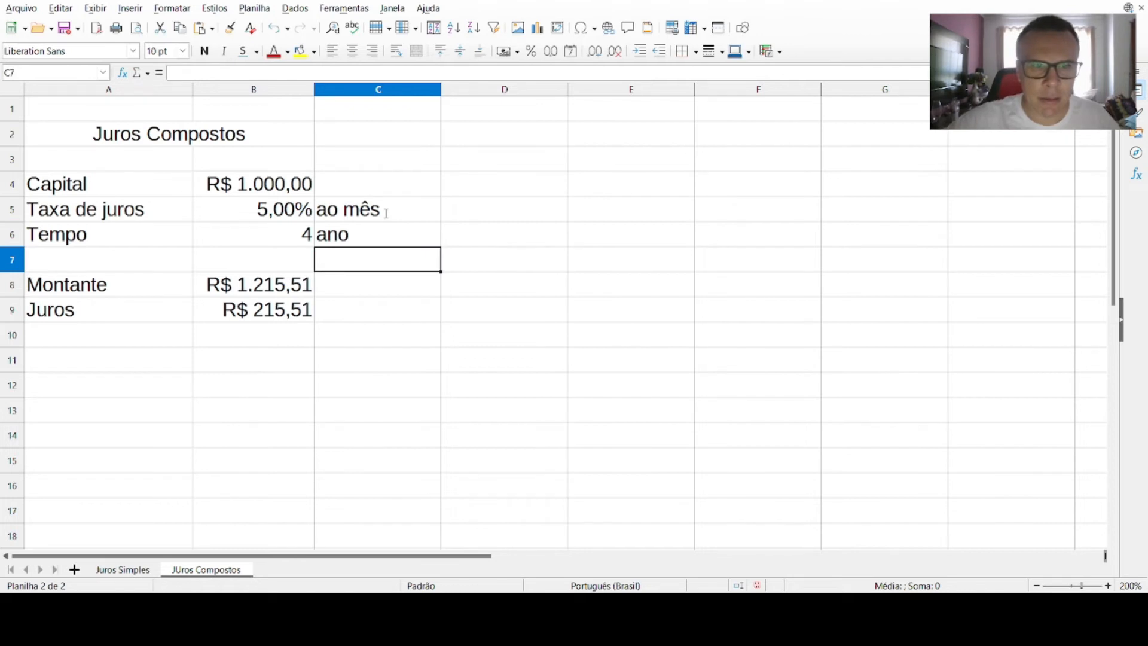
- Change the time unit in C6 to "meses" and set the time in B6 to 48
click(272, 242)
click(350, 241)
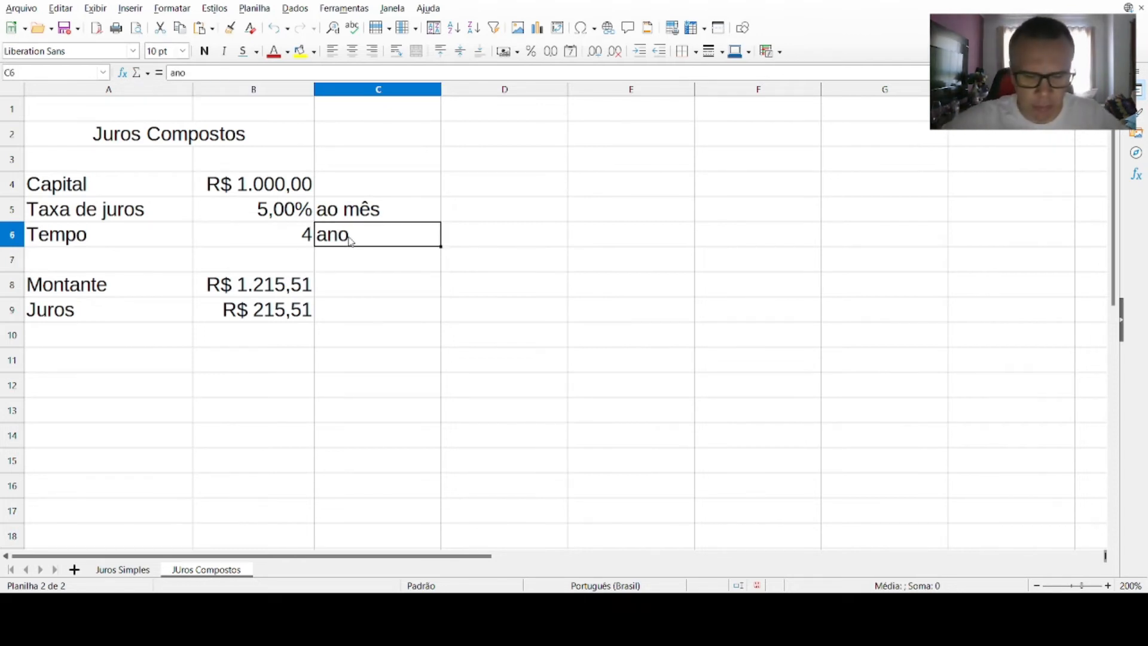
text(meses)
key(Return)
click(275, 235)
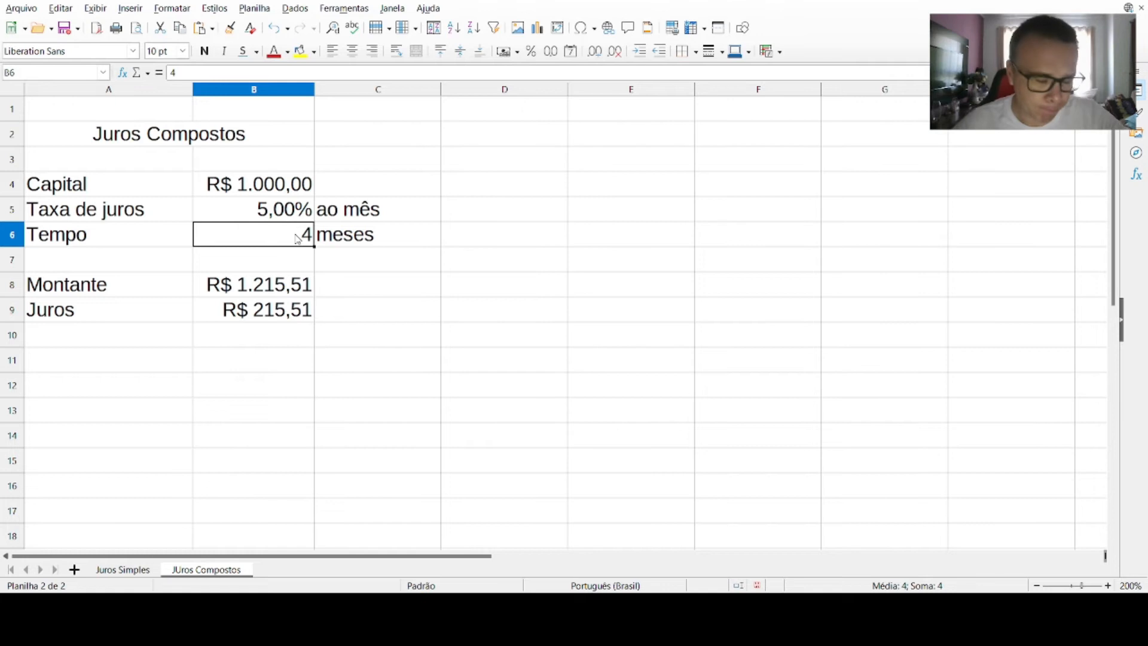
text(48)
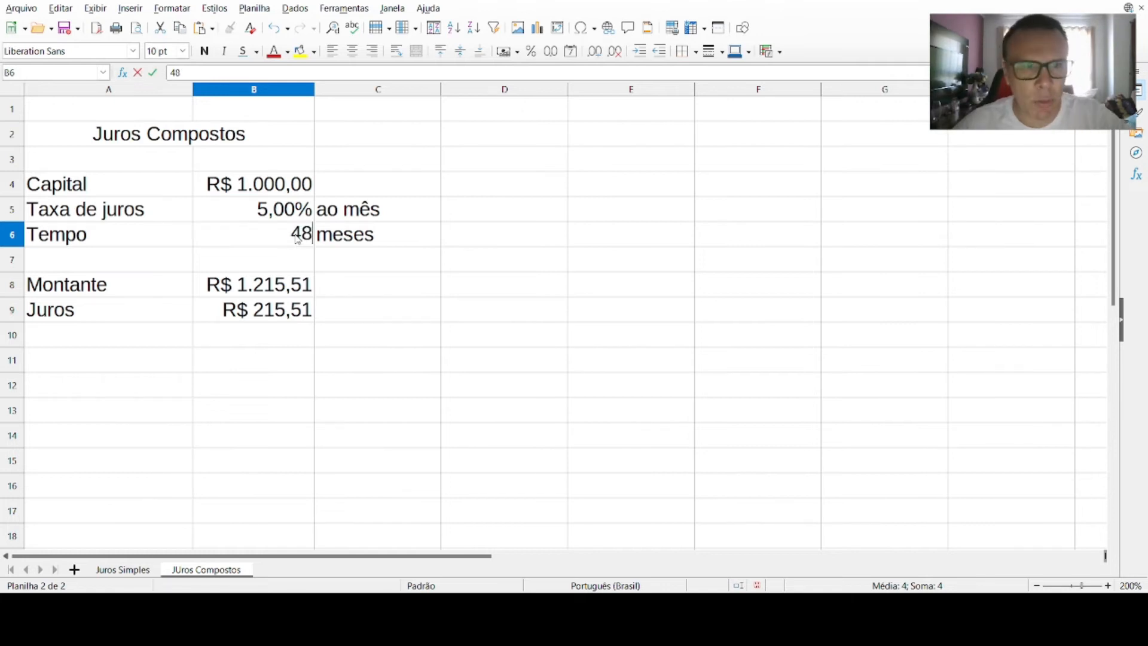
key(Return)
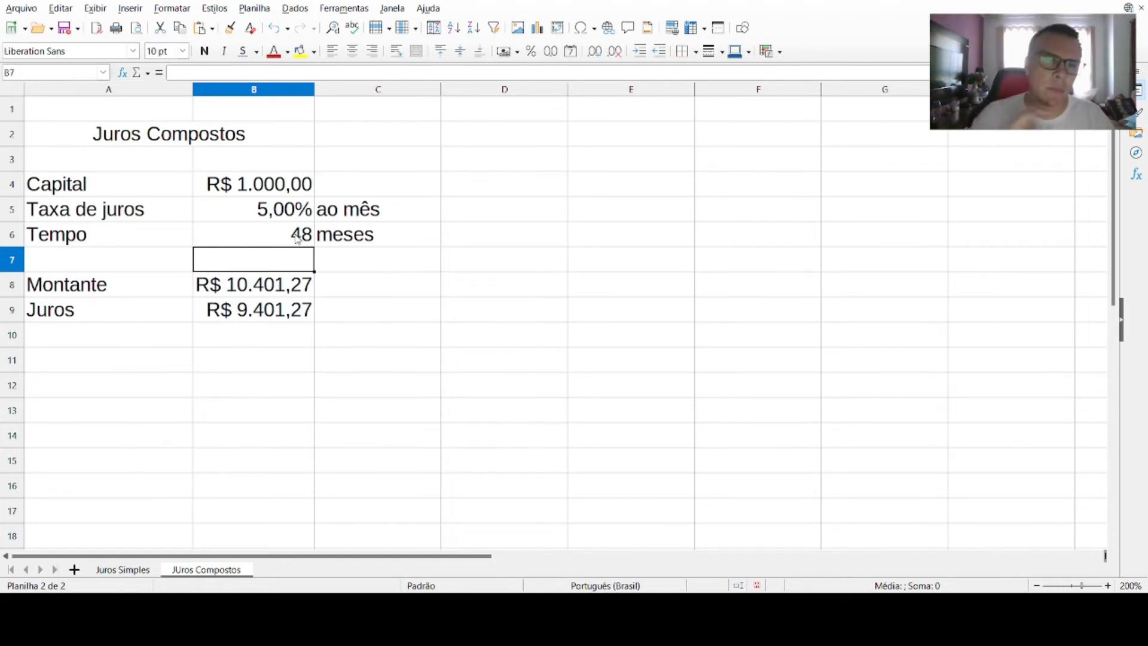
- Add a third sheet named "Funçoes" and return to it after viewing the two interest sheets
click(74, 569)
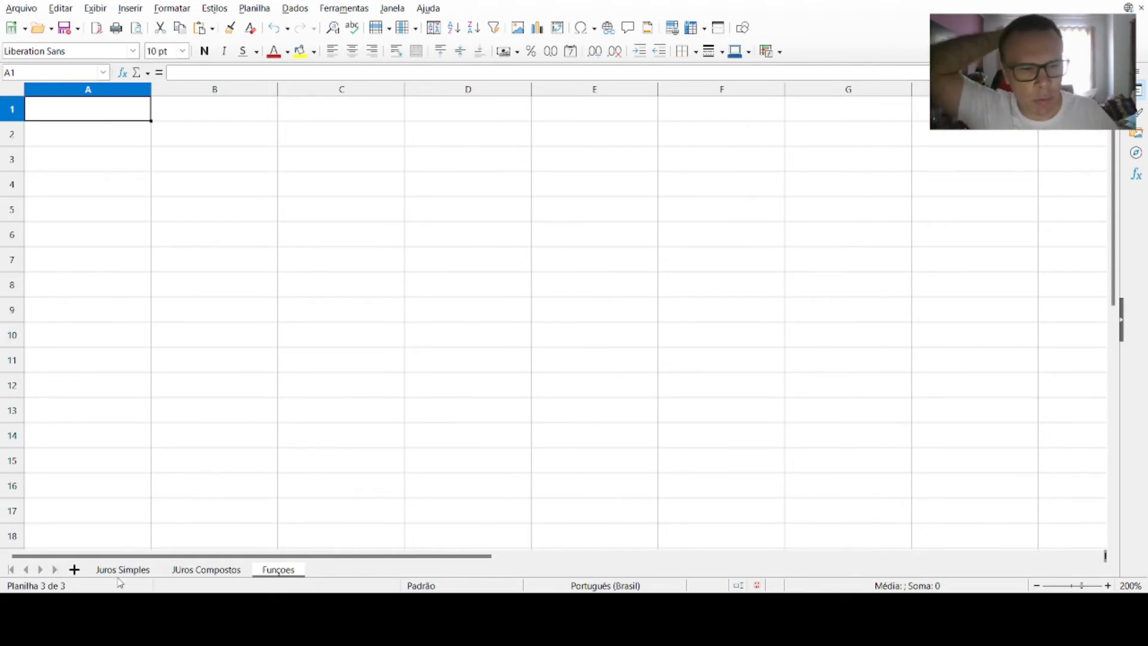
click(204, 572)
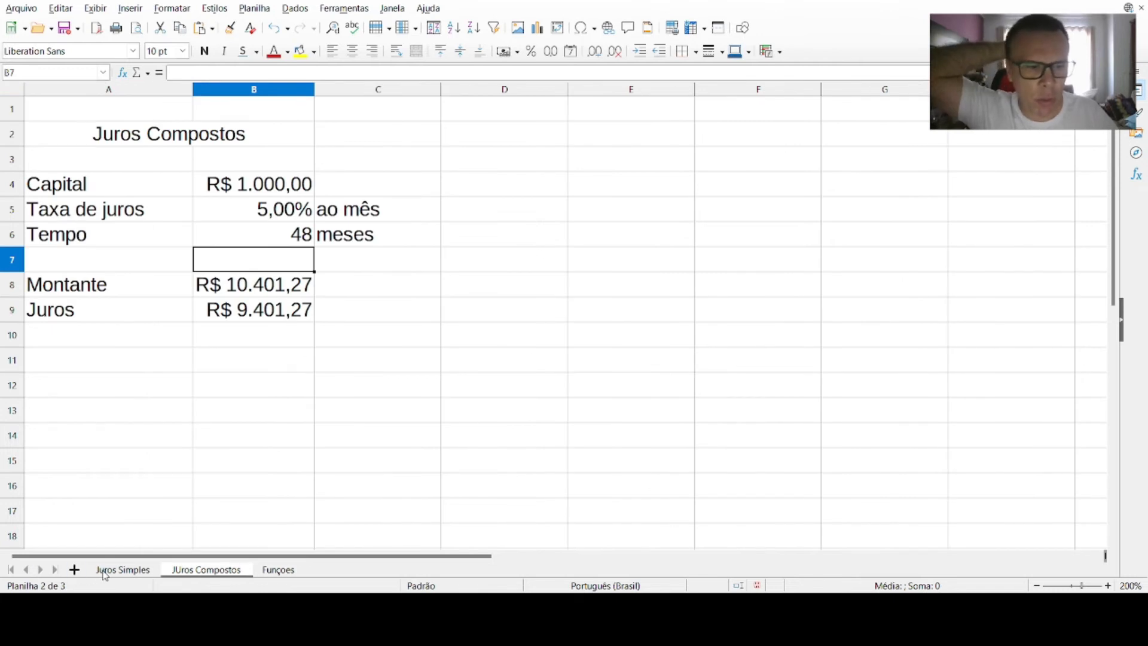
click(121, 572)
click(269, 570)
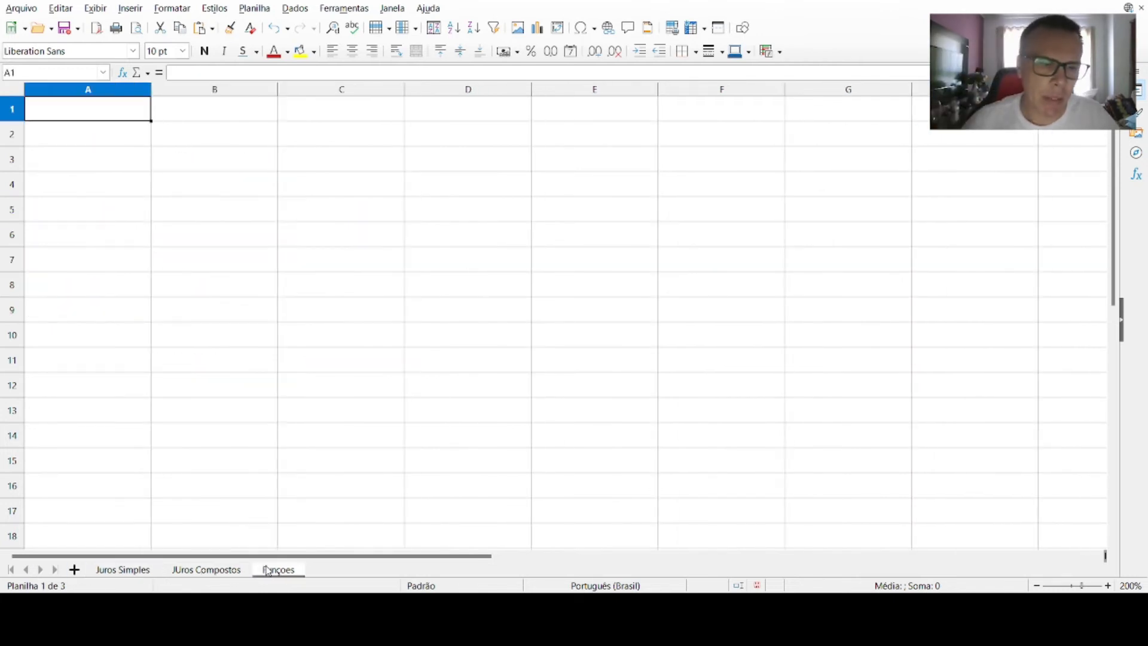
- On the Funçoes sheet, enter "VF" in A2 and its meaning "Valor Futuro" in B2
click(194, 183)
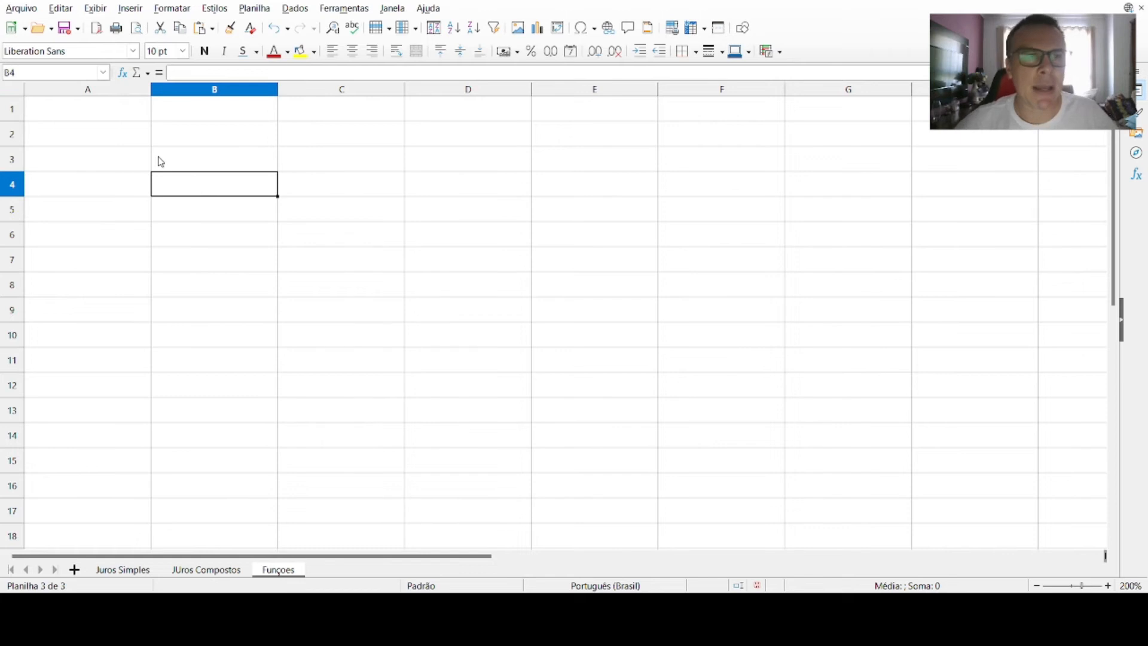
click(109, 139)
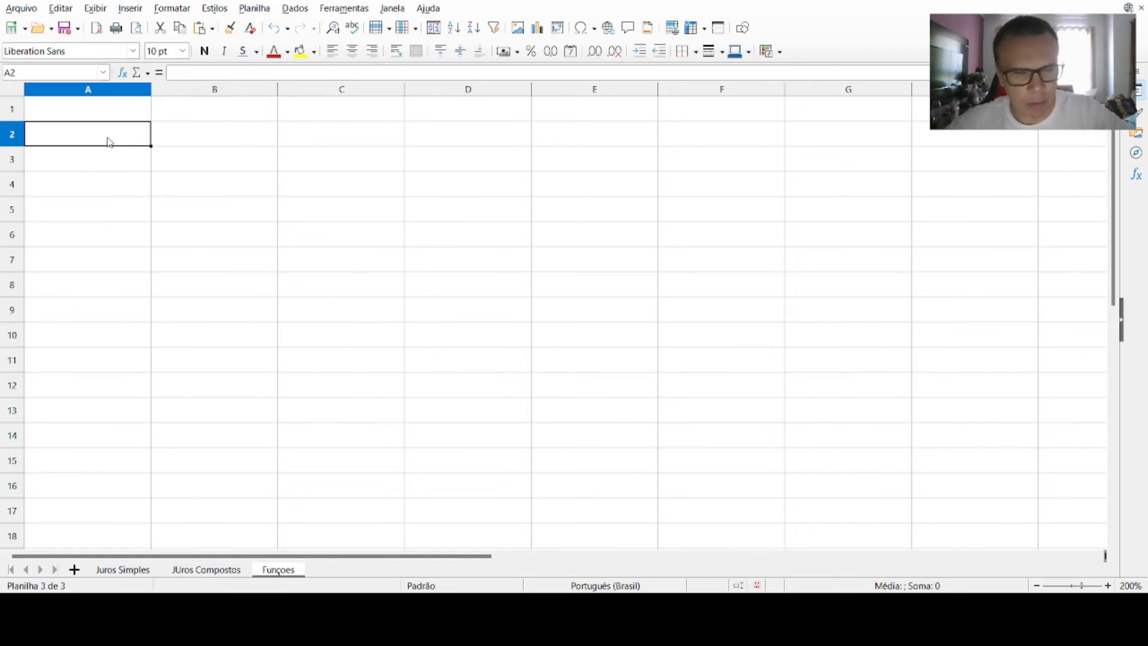
text(VF)
key(Return)
click(255, 134)
text(Valor Futuro)
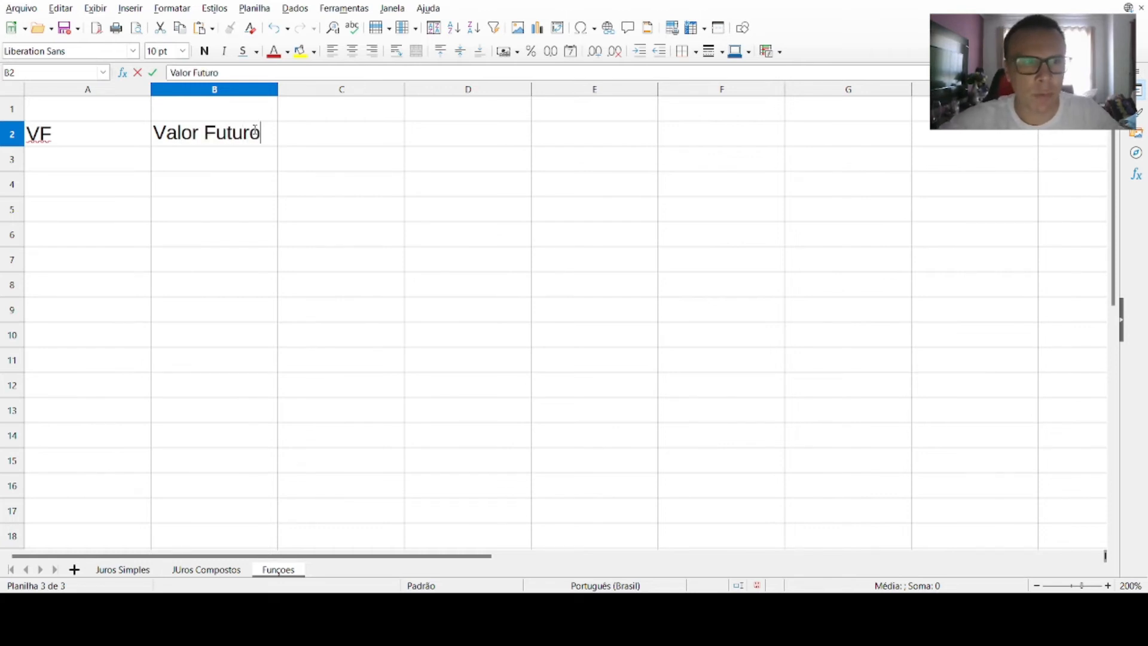
key(Return)
- Enter "VP" in A3 and its meaning "Valor Presente" in B3
click(109, 167)
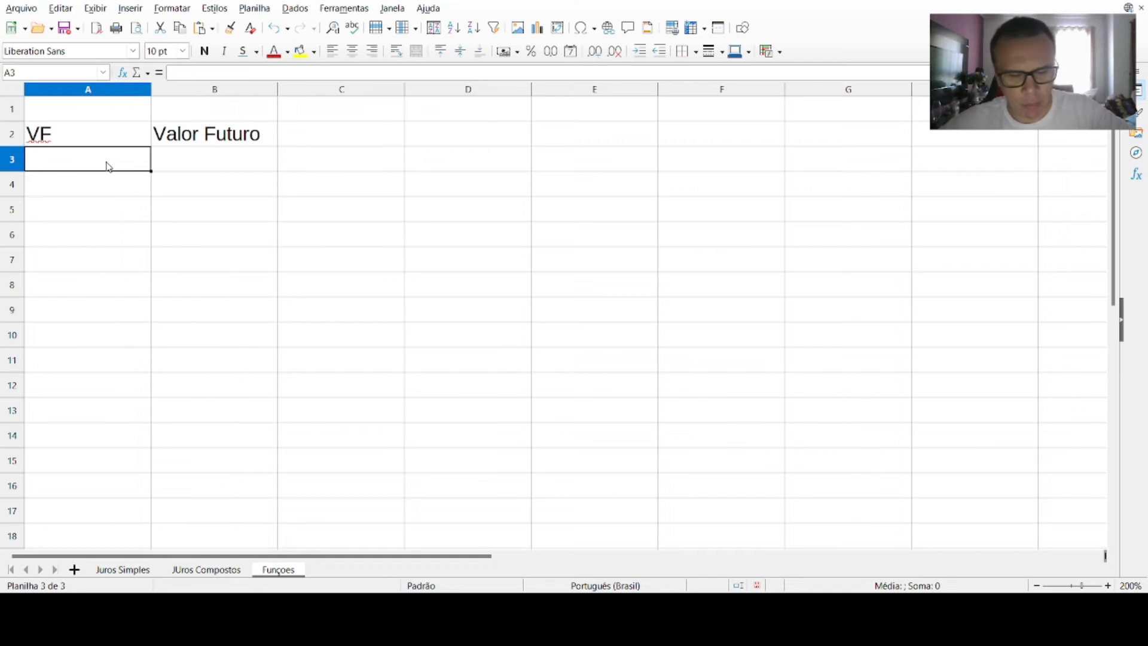
text(VP)
key(Tab)
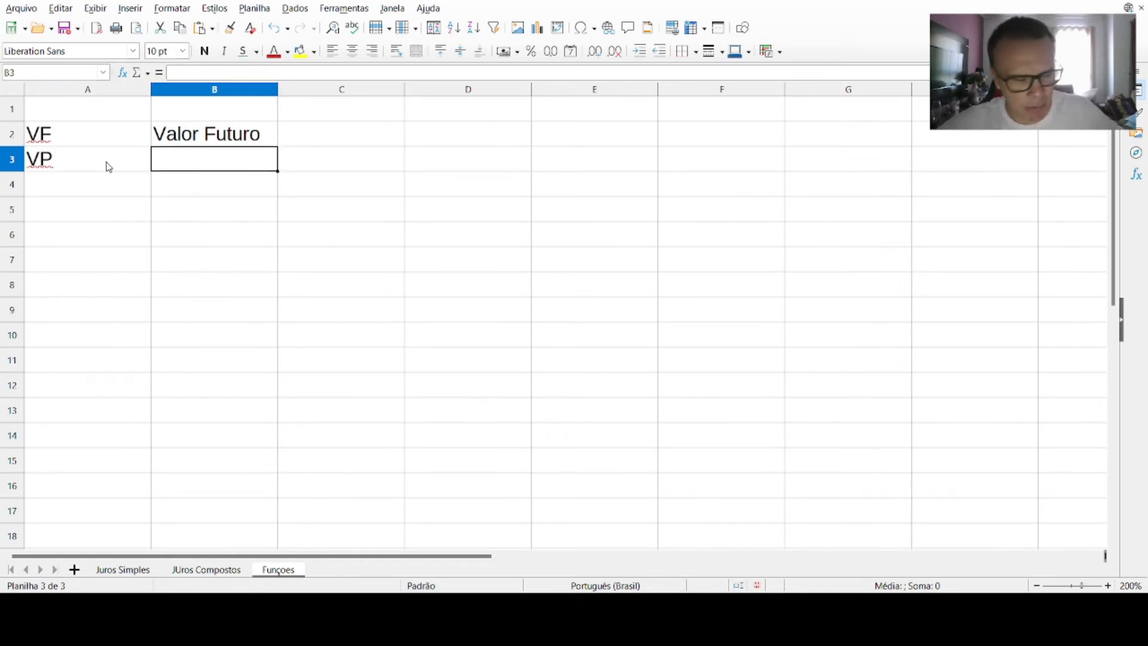
text(Valor )
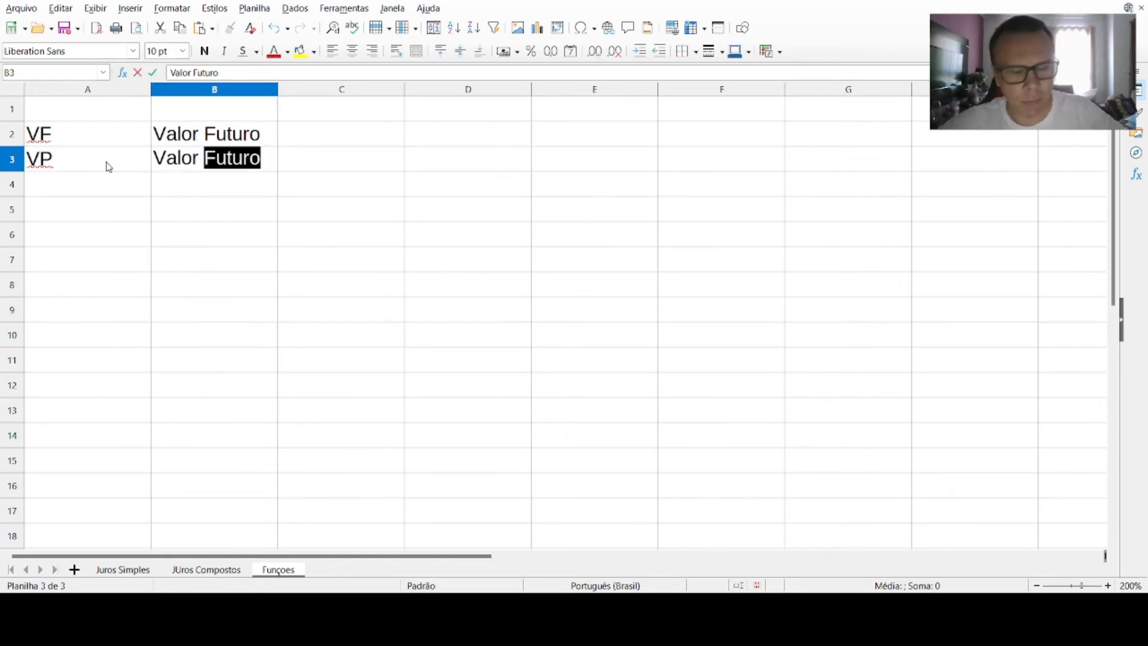
text(P)
text(resente)
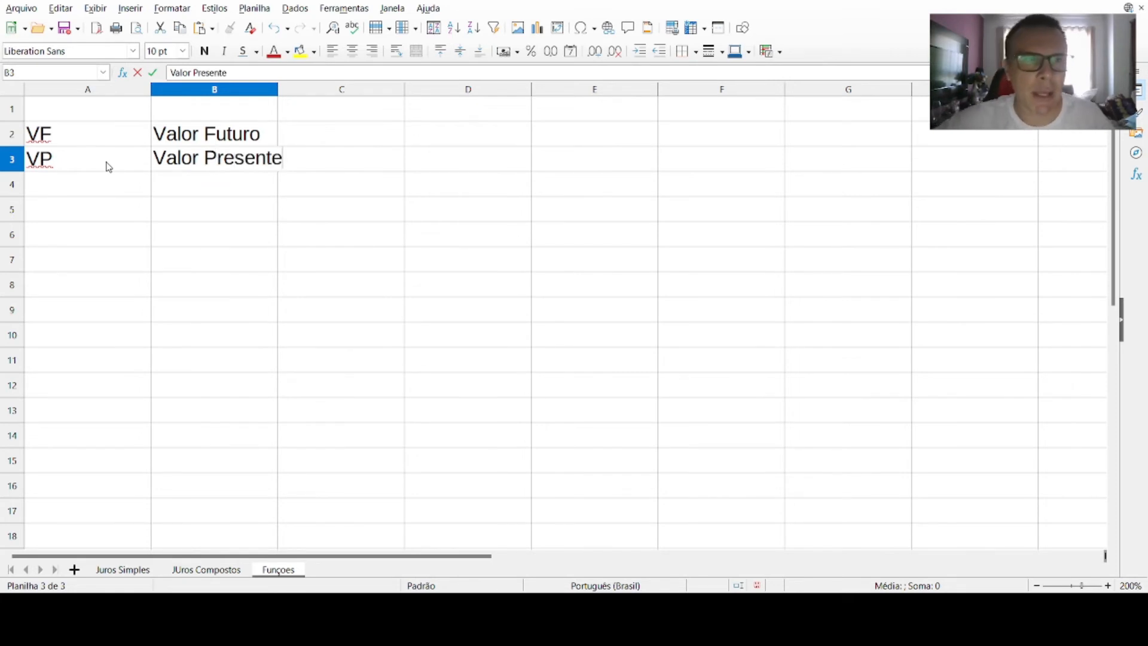
key(Return)
- Enter "PGTO" in A4 with "pagamento" in B4, and fit column B's width to its contents
click(59, 185)
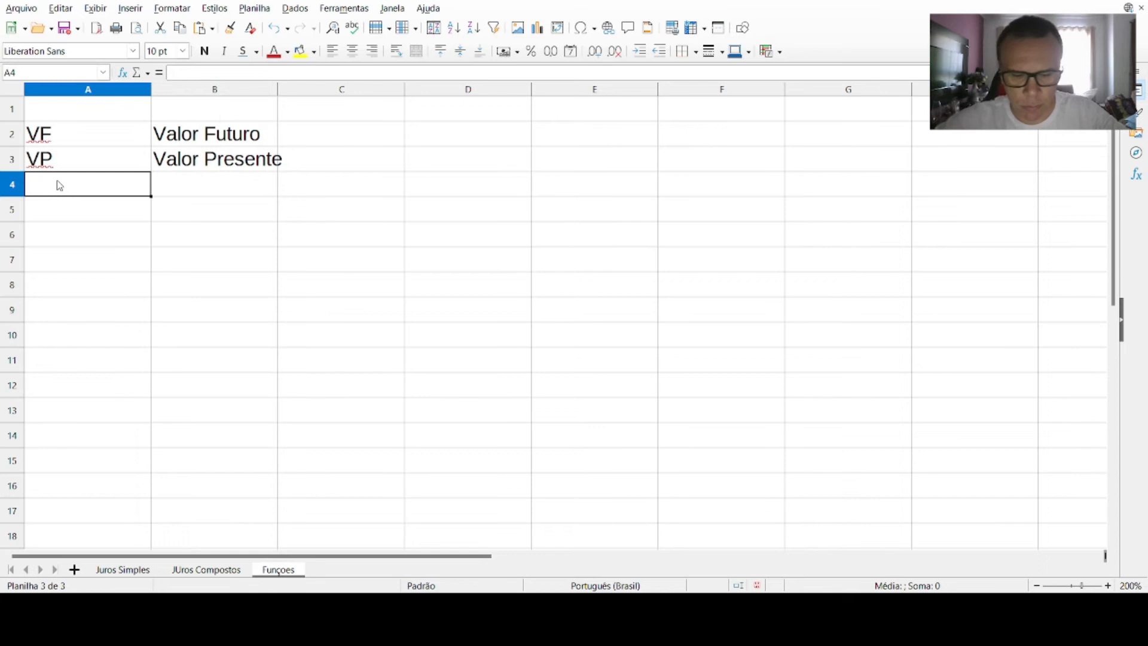
text(p)
key(BackSpace)
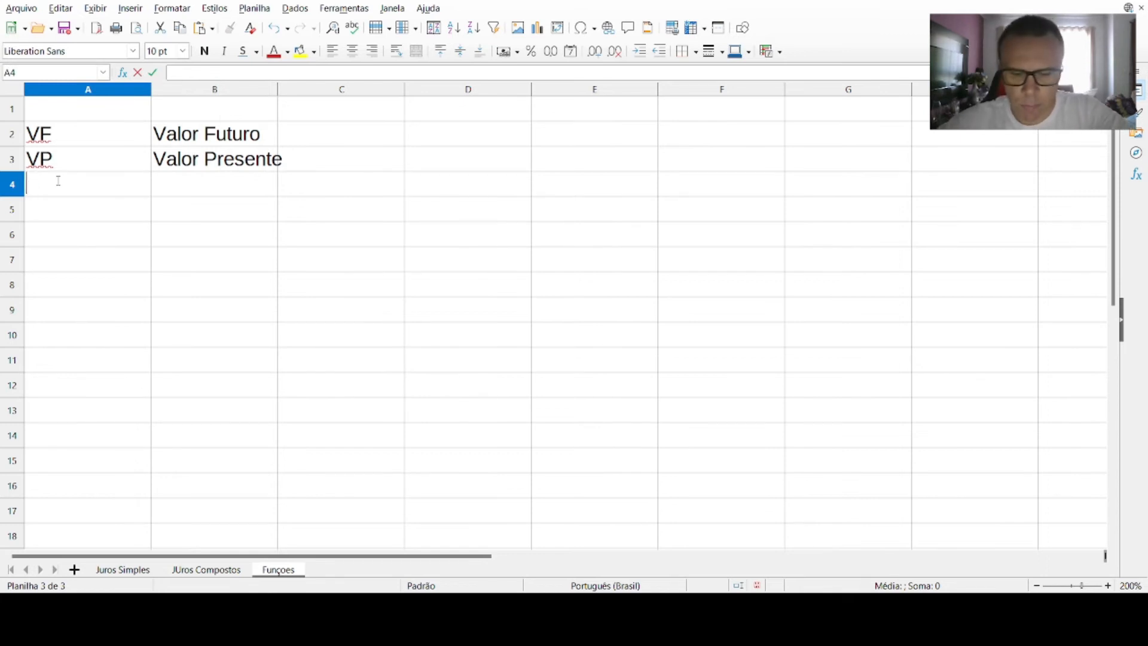
text(PGTO)
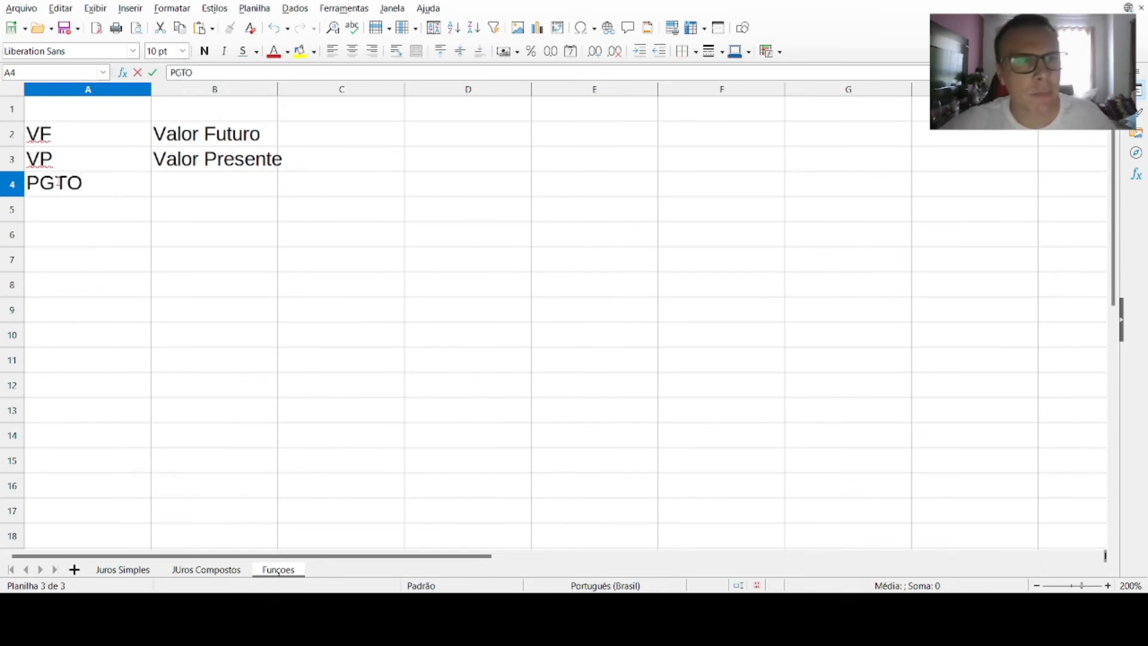
click(203, 196)
text(p)
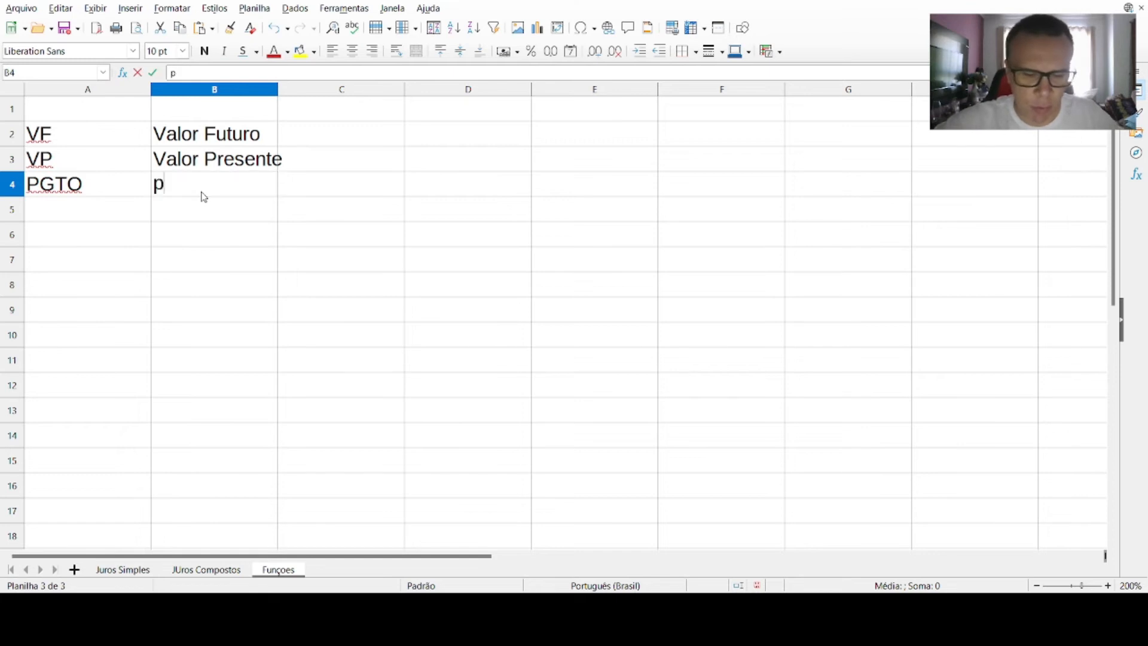
text(agamento)
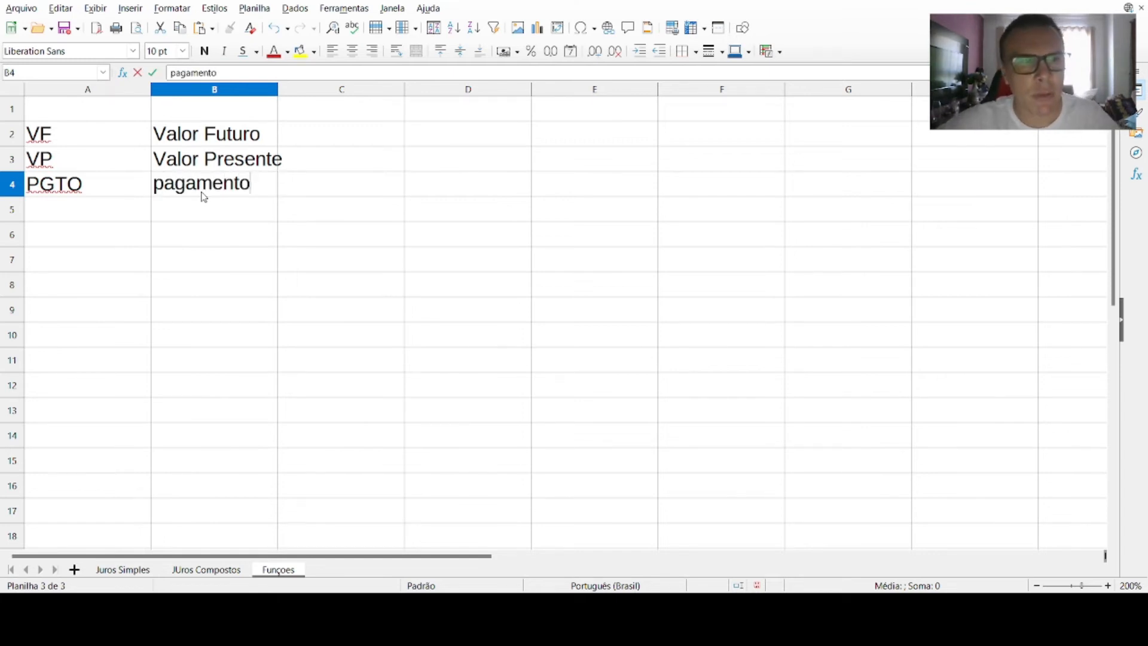
key(Return)
double_click(277, 93)
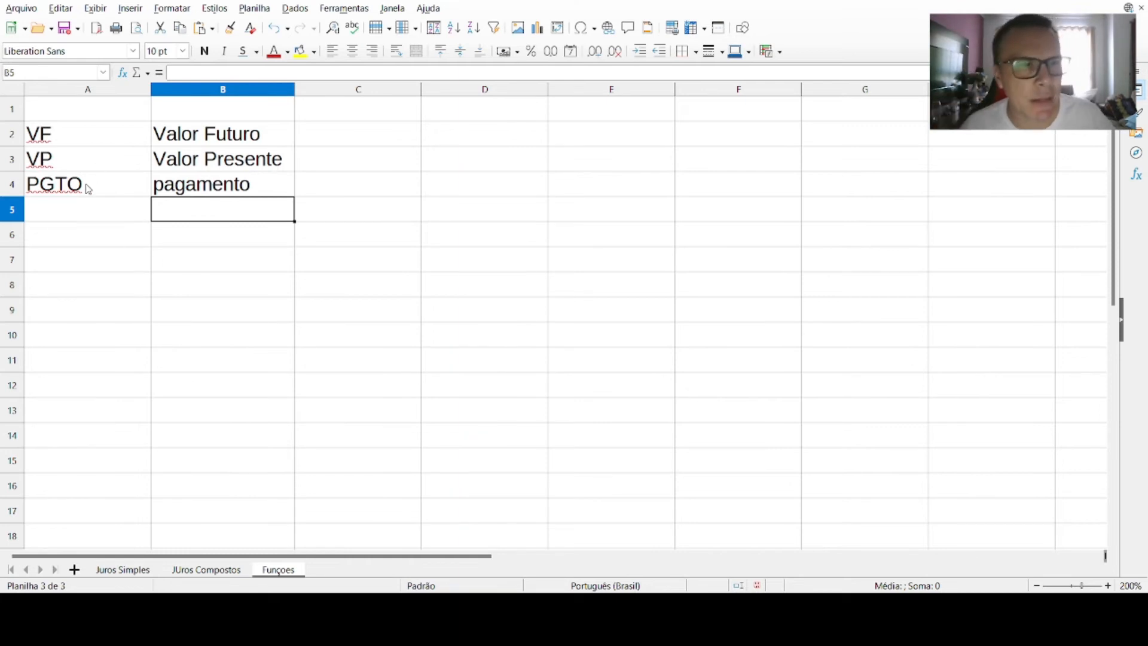
- Label D2 "Capital" and enter 1000 in E2, formatted as currency
click(461, 137)
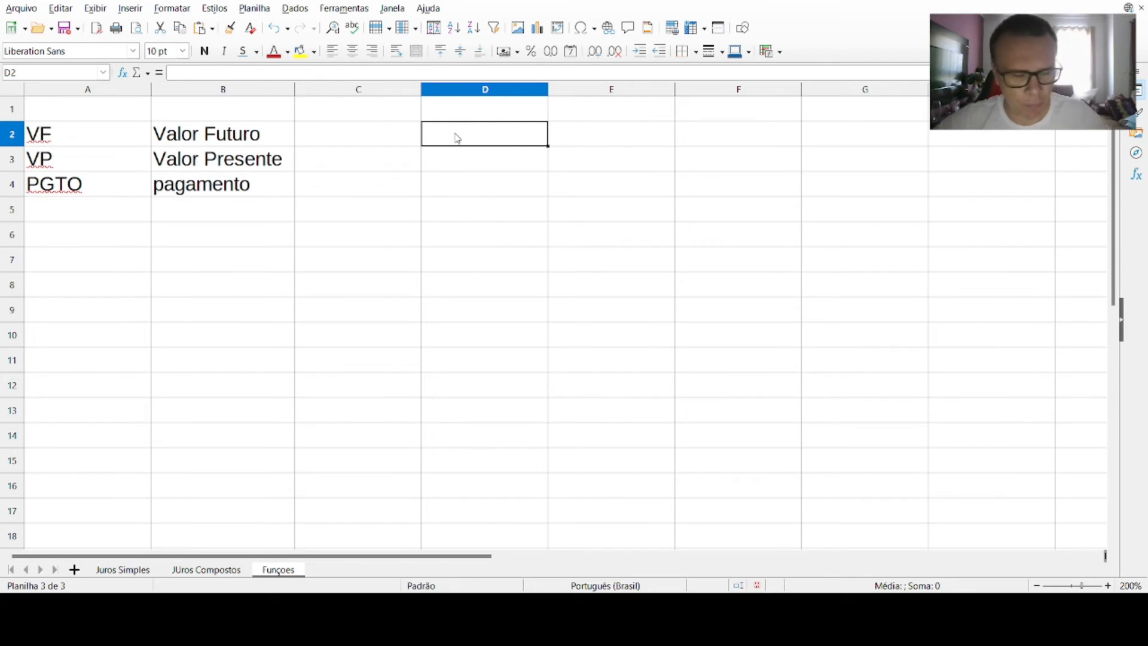
text(Cap)
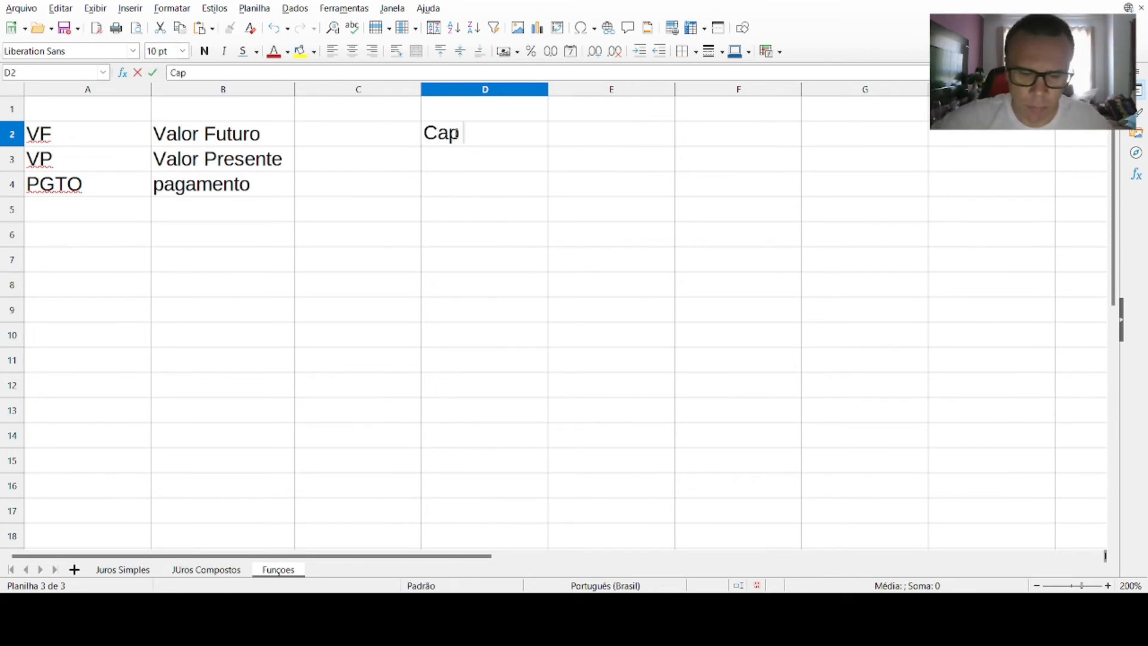
text(ital)
key(Return)
click(556, 144)
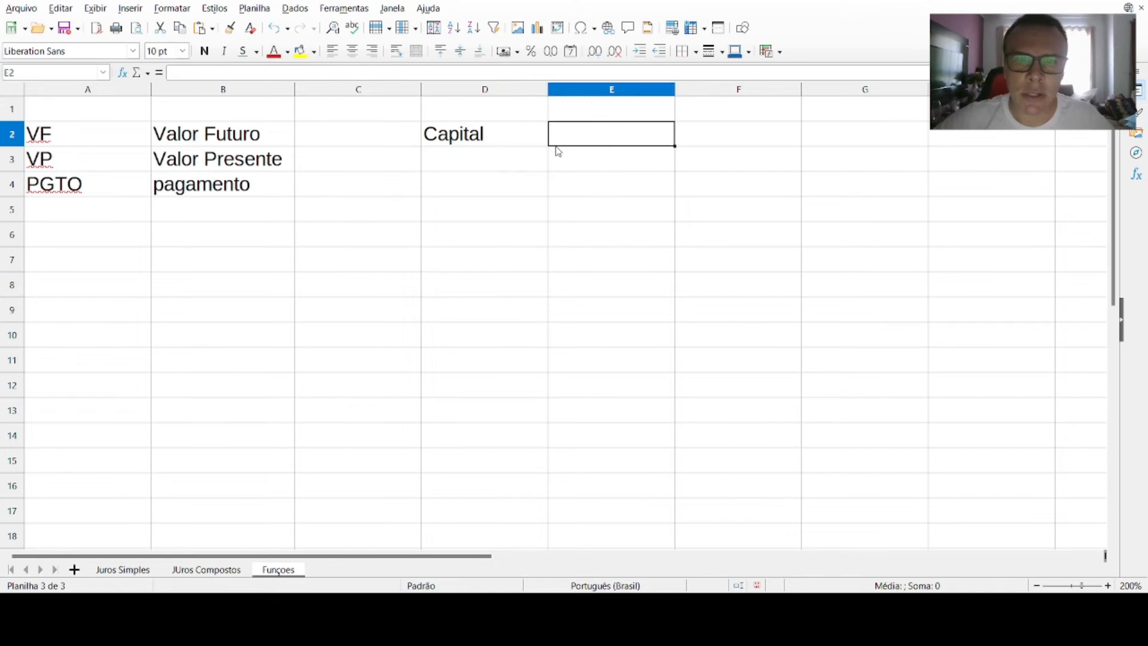
text(1000)
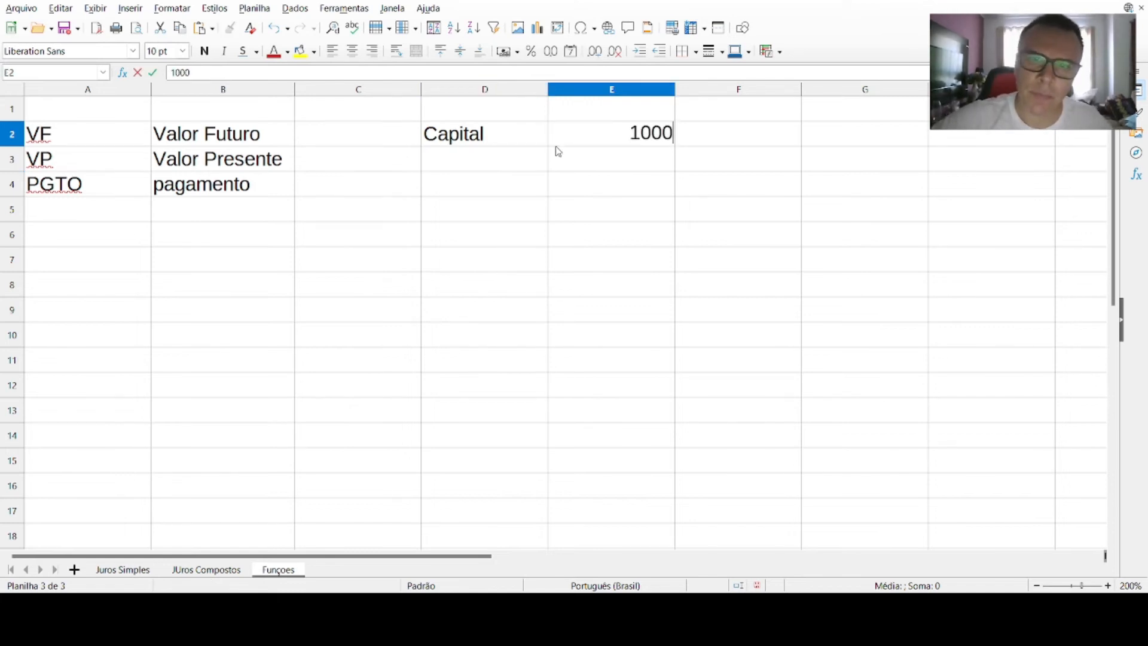
key(Return)
click(569, 145)
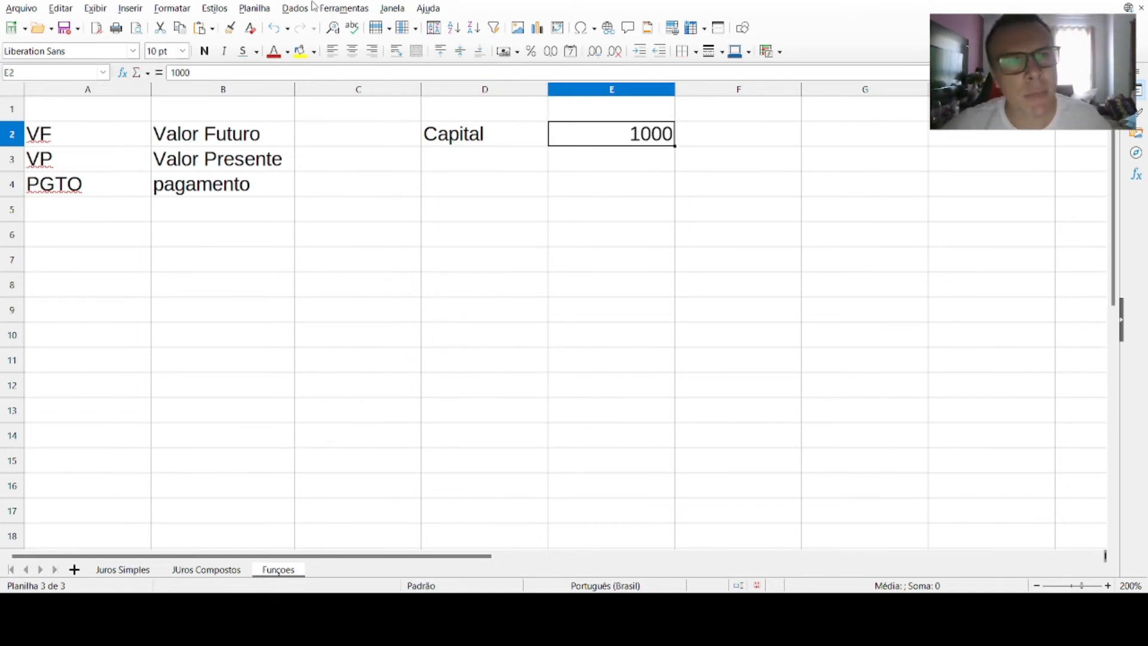
click(504, 51)
- Label D3 "taxa de juros" and enter a rate of 10% in E3
click(458, 169)
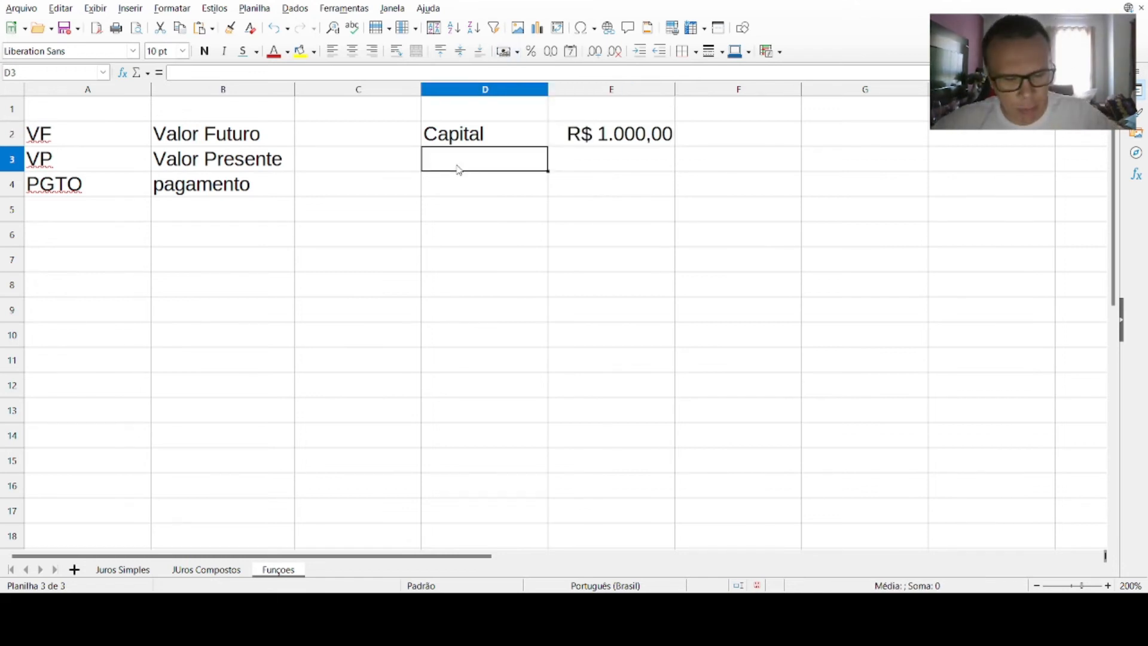
text(taxa de)
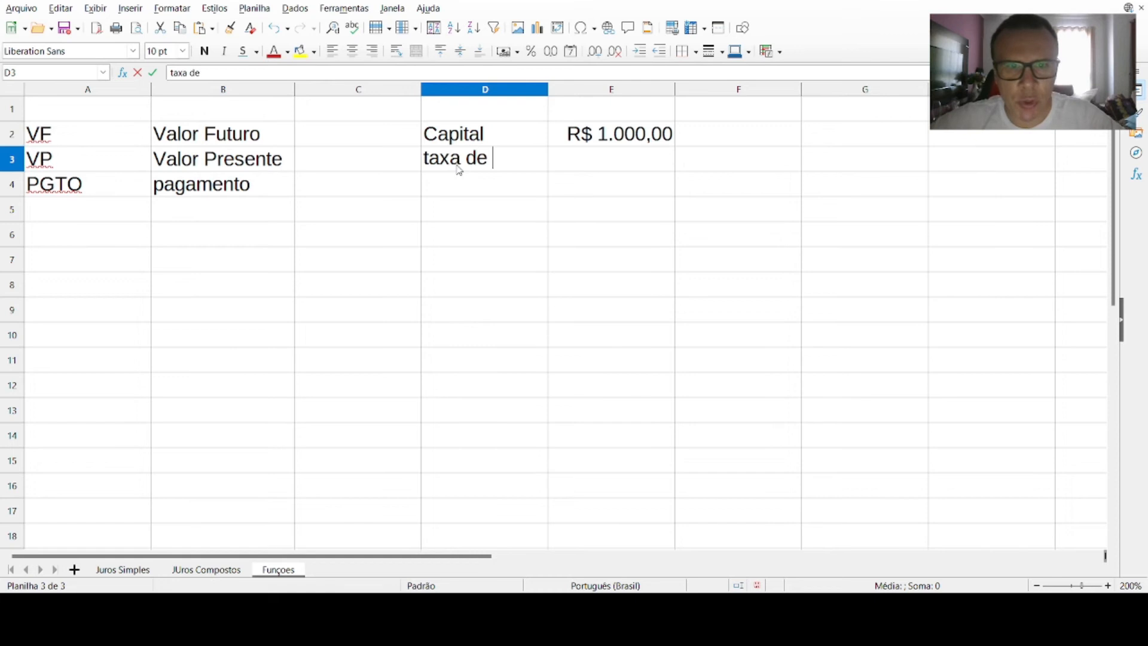
text( juros)
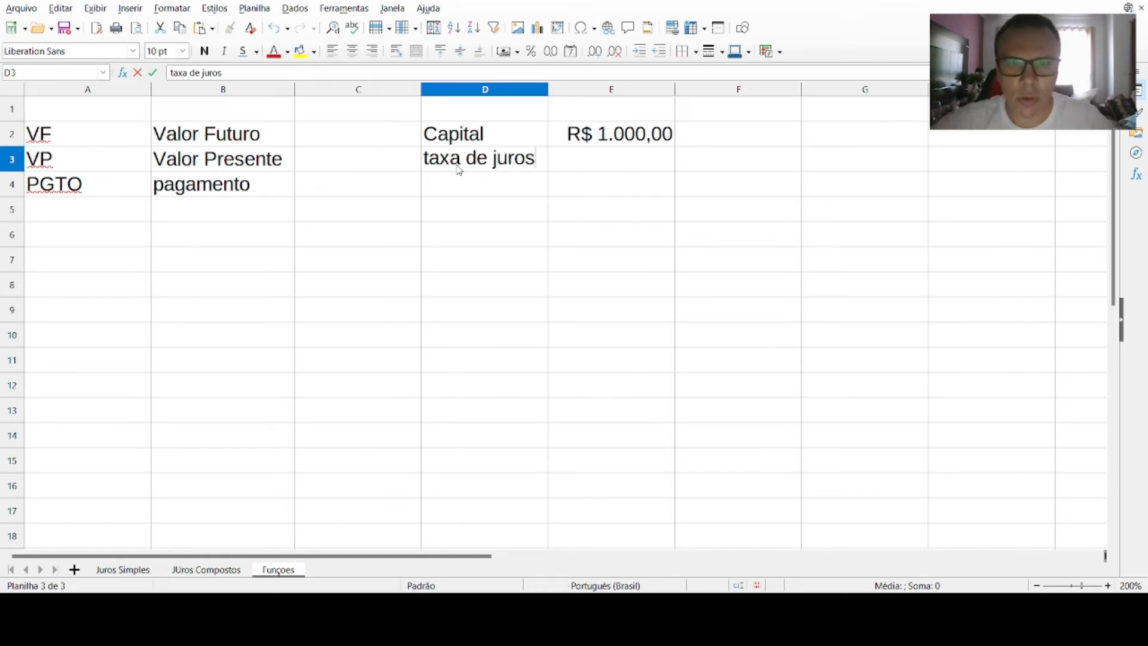
click(605, 169)
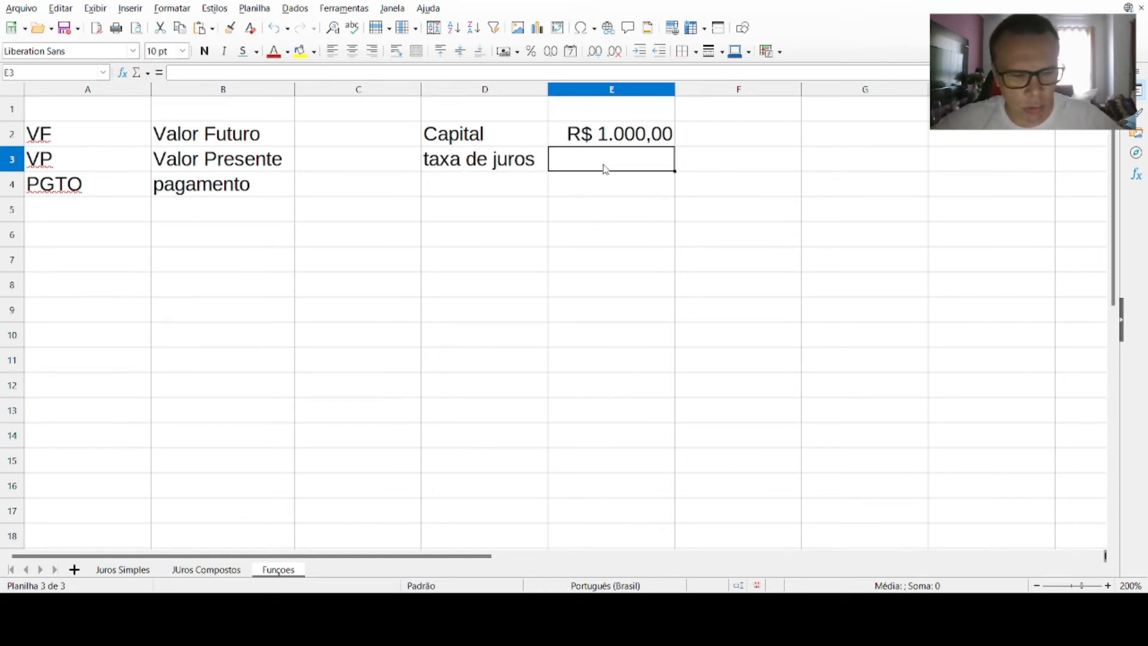
text(2)
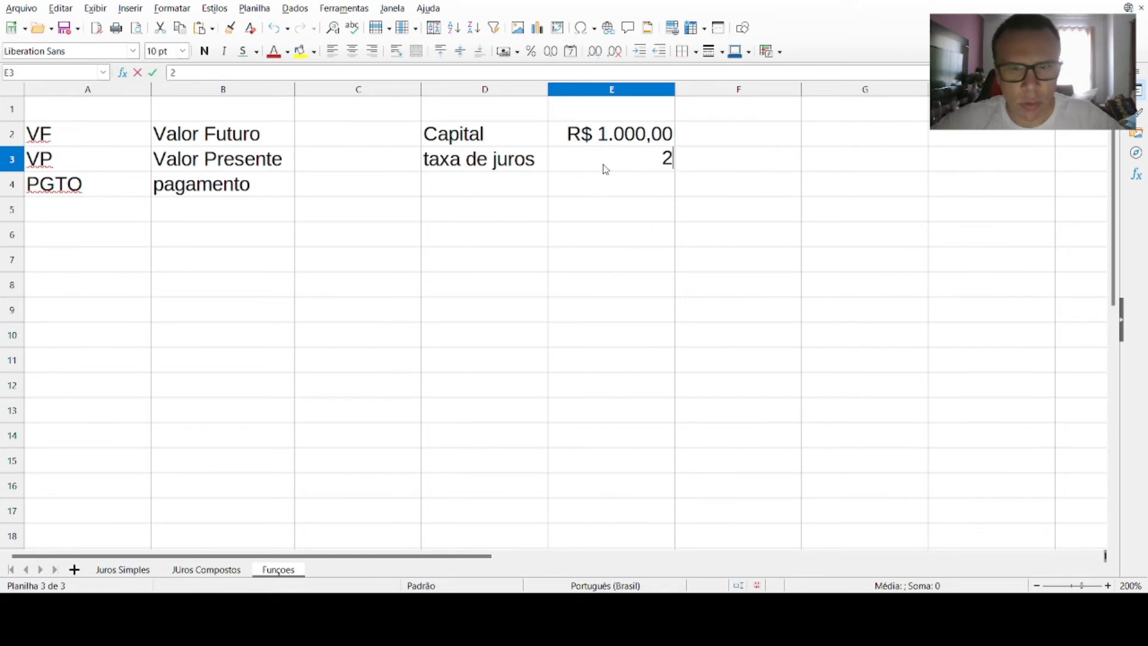
key(BackSpace)
text(10,00)
text(%)
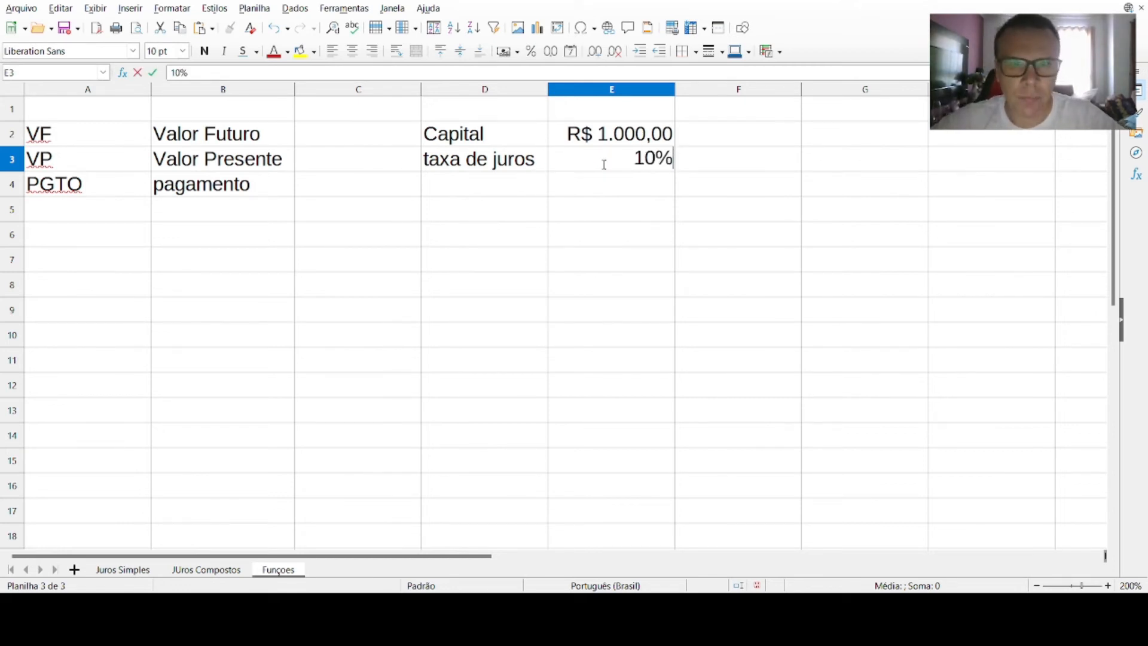
key(Return)
- Enter the interest rate's period "ao mês" in F3
click(682, 169)
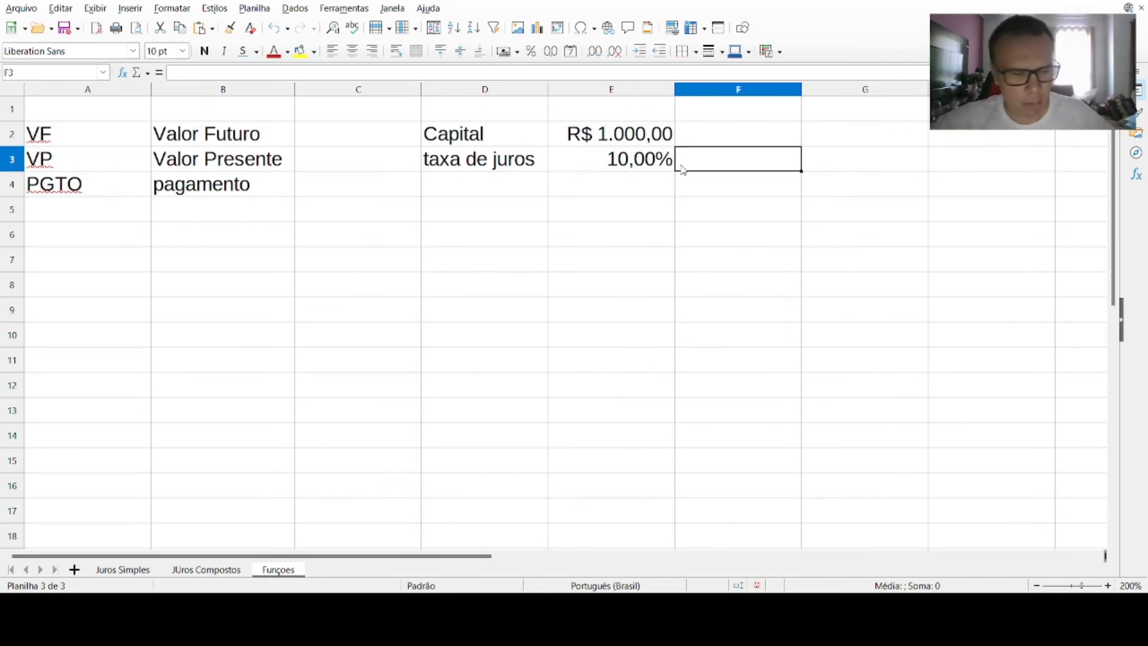
text(ao me)
text(s)
key(Return)
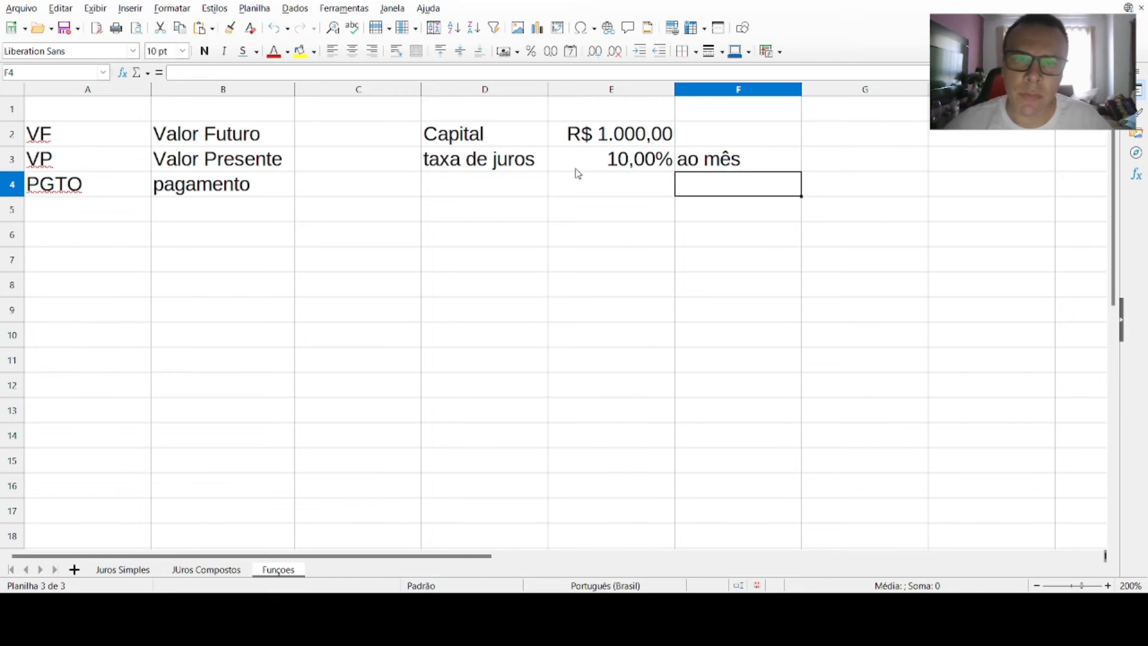
- Label D4 "tempo", enter 10 in E4 and add the unit "meses" in F4
click(478, 181)
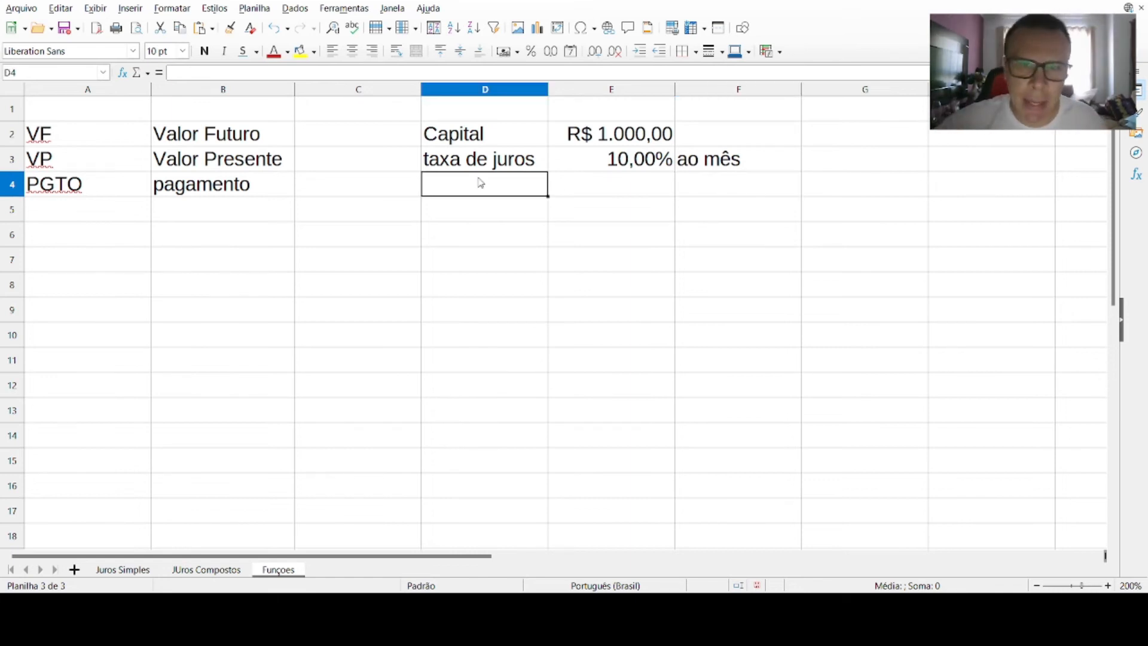
text(tempo)
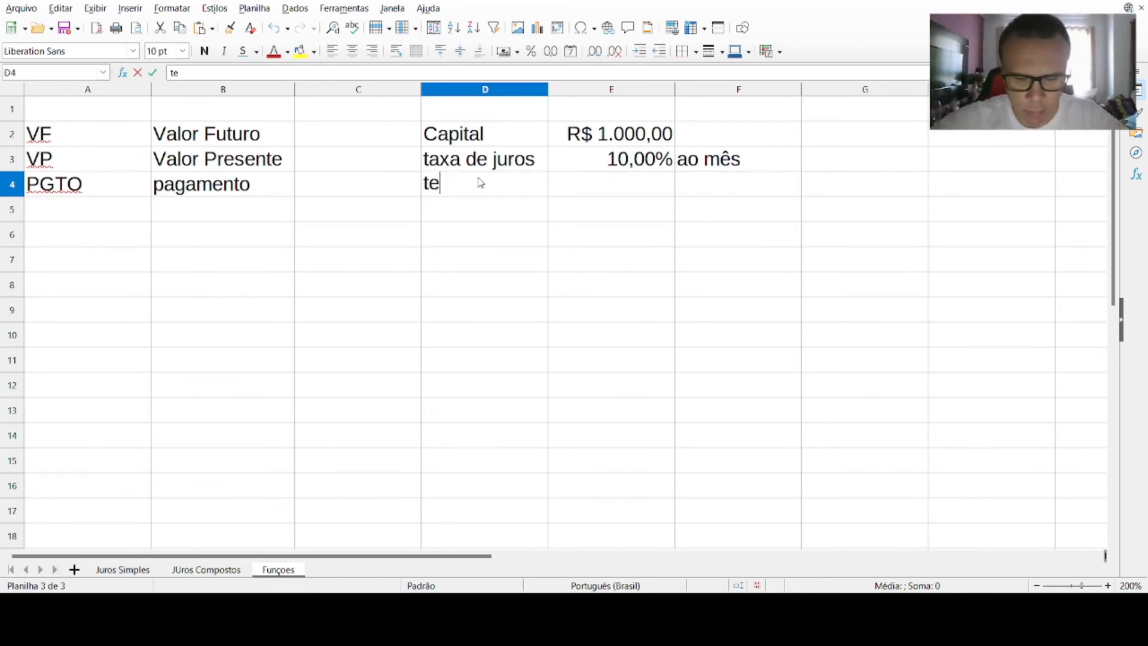
key(Return)
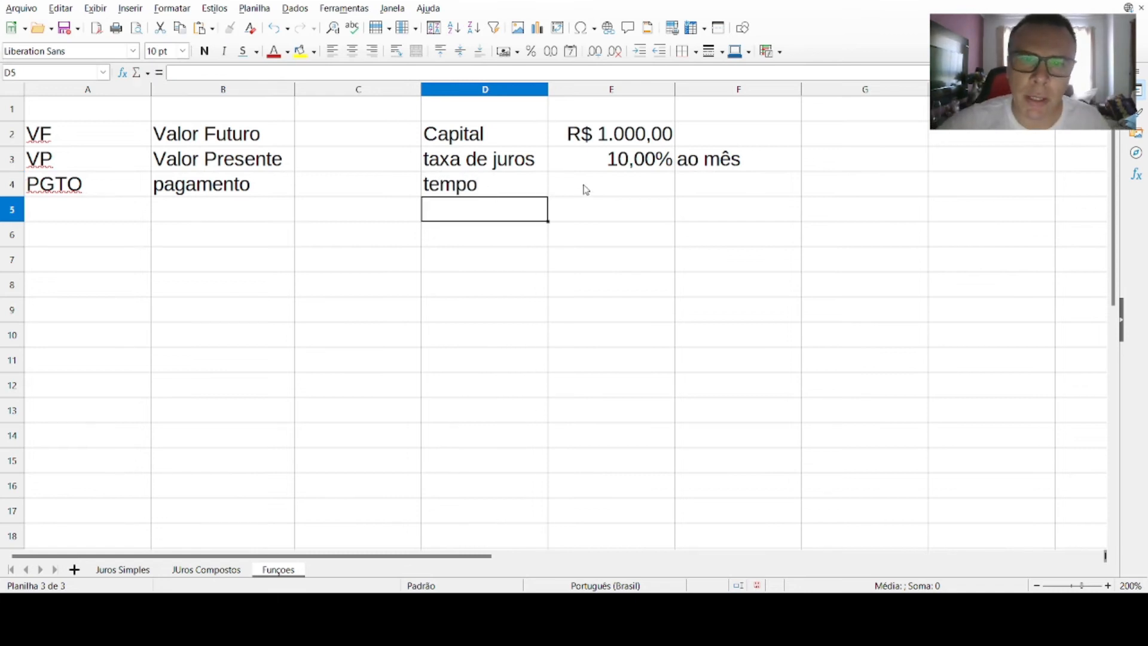
click(591, 189)
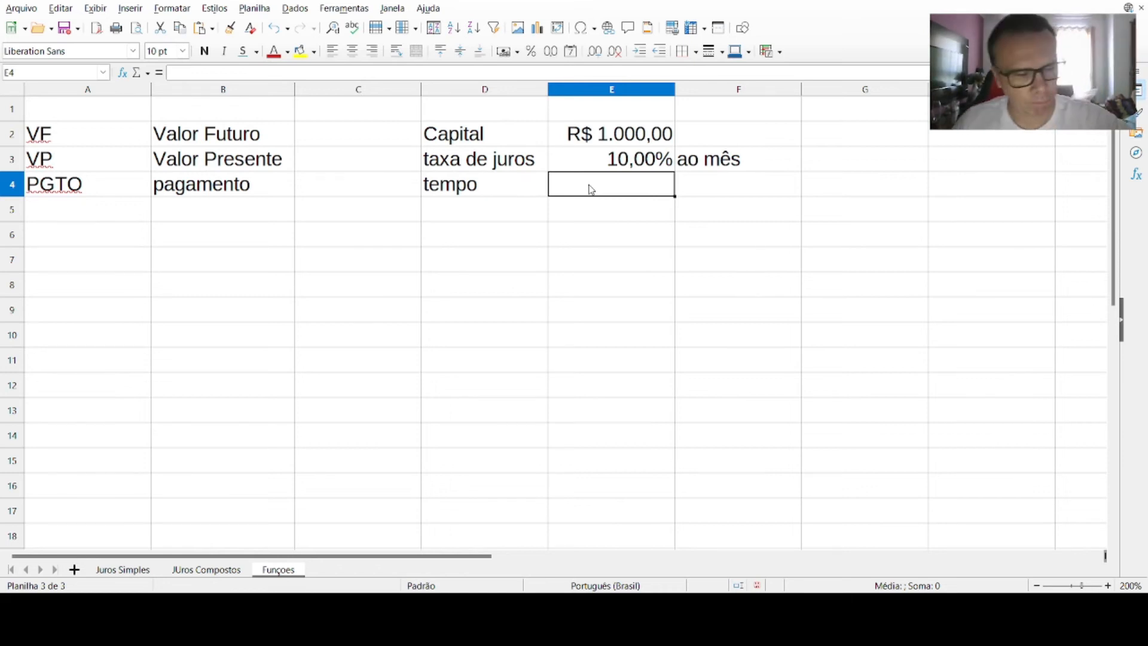
text(10)
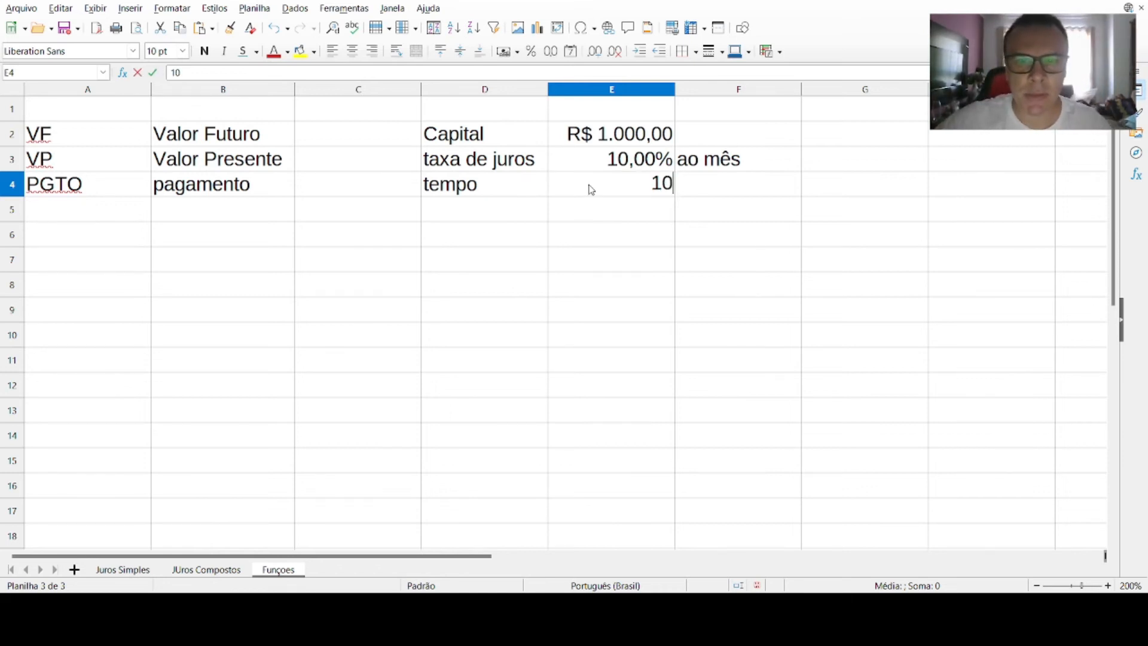
key(Return)
click(726, 186)
text(meses)
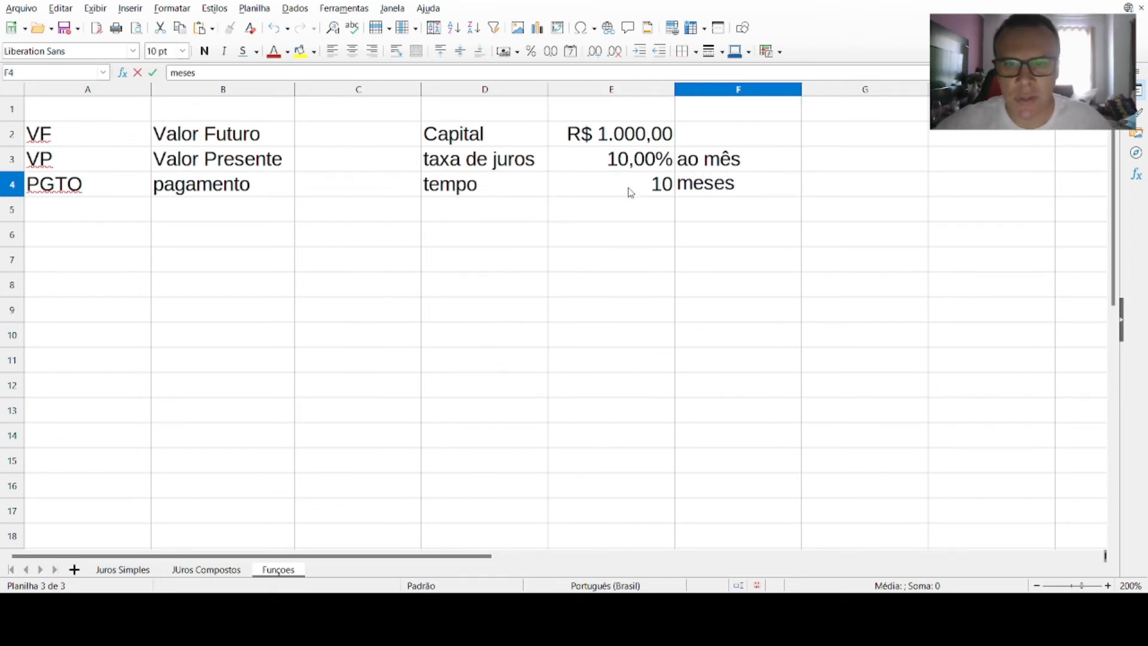
- Set the tempo value in E4 to 12
click(630, 192)
text(12)
key(Return)
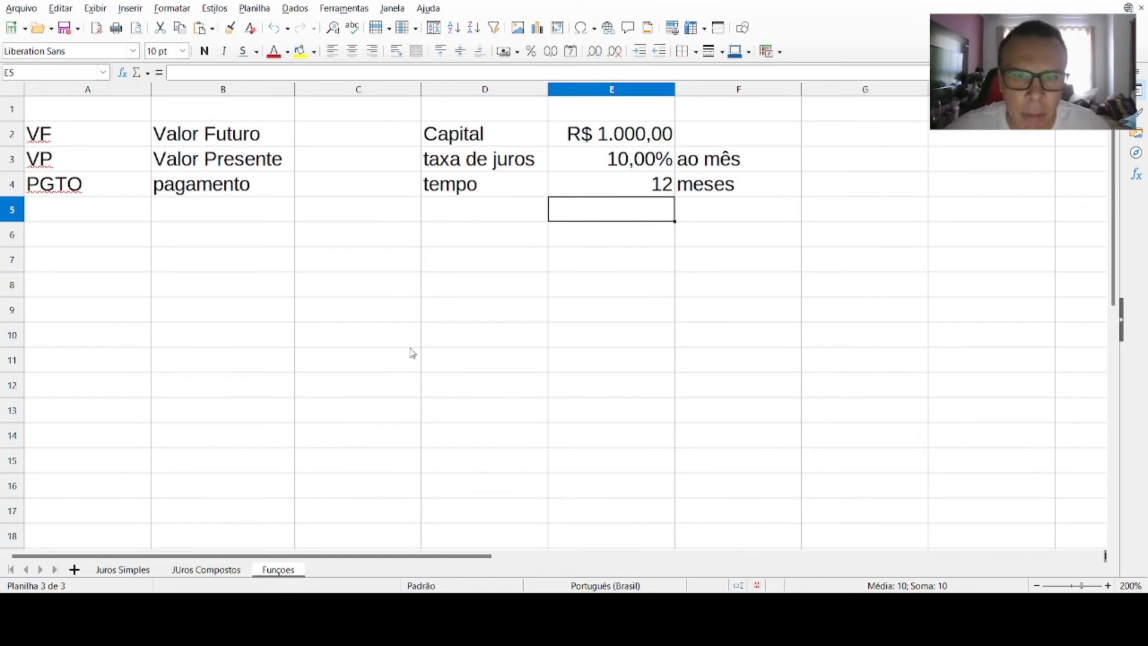
- On the JUros Compostos sheet, set Tempo in B6 to 12 and Taxa de juros in B5 to 10%
click(206, 572)
click(282, 228)
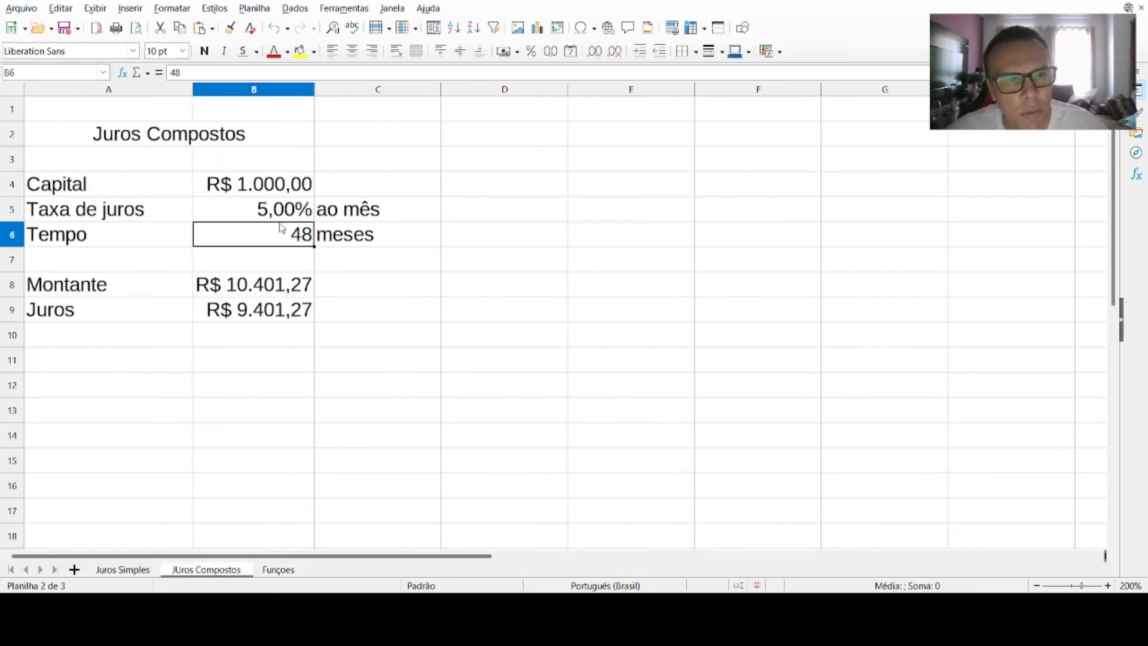
text(12)
key(Return)
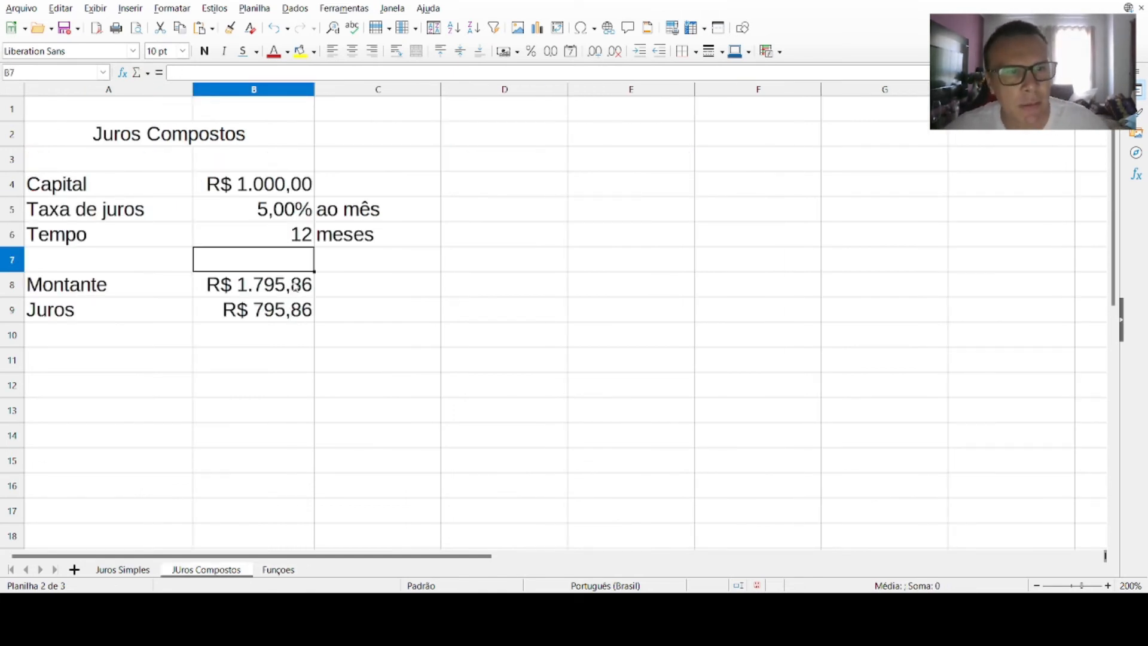
click(269, 218)
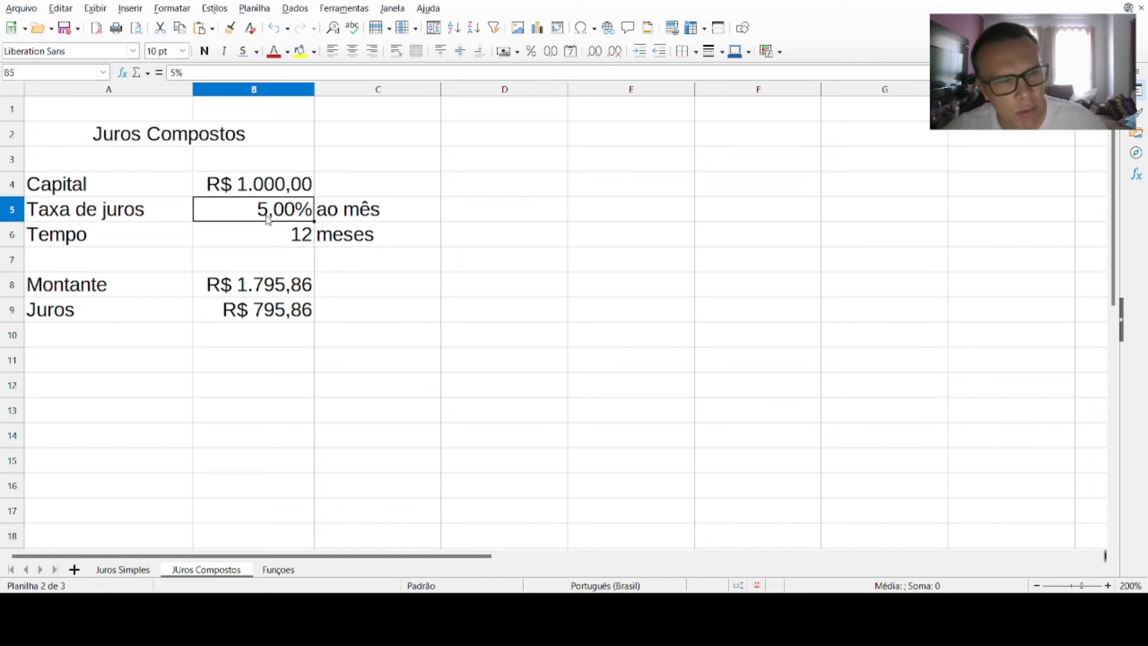
text(10%)
key(Return)
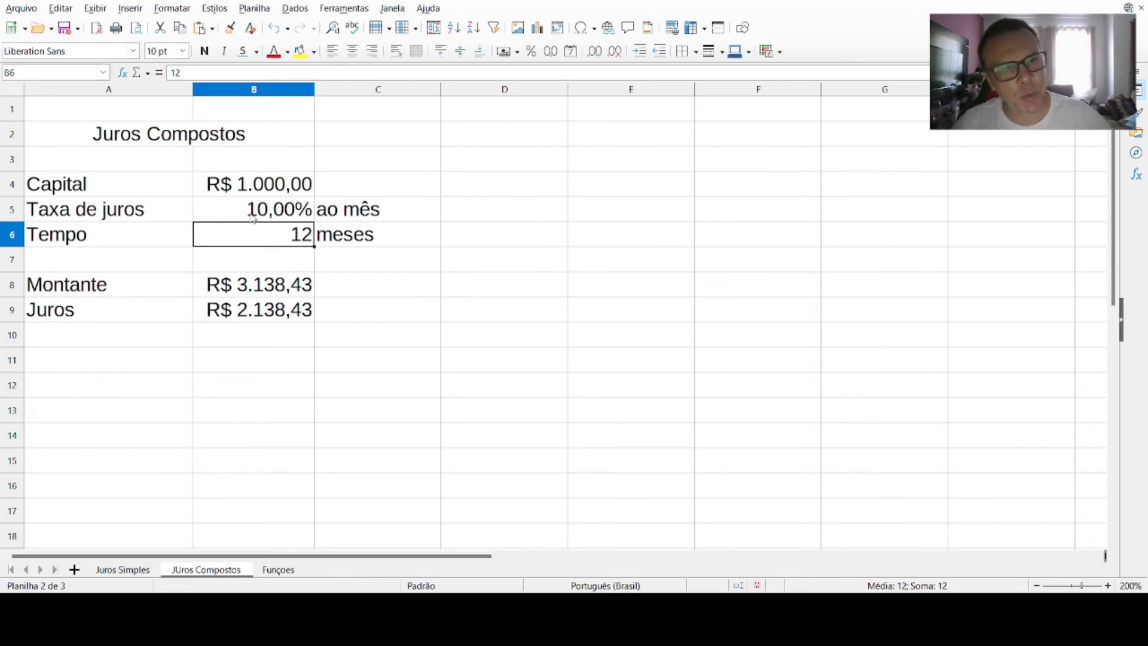
- Examine the Montante formula in B8 and the cells it references, leaving the formula as it is
double_click(266, 295)
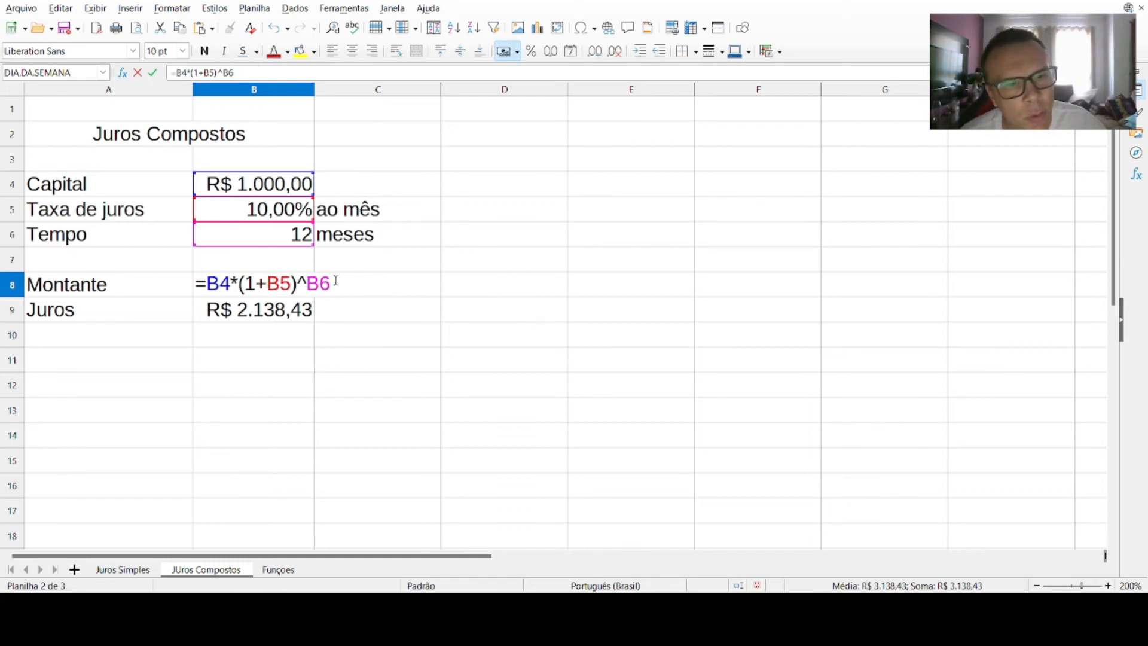
click(283, 354)
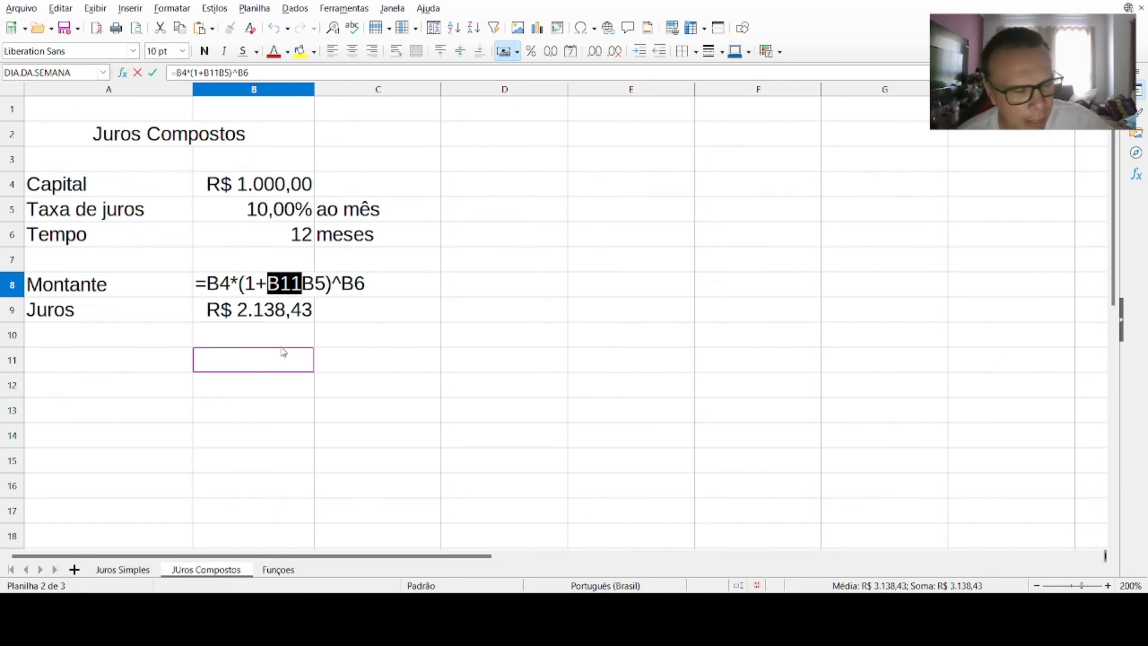
key(Escape)
text(')
key(Escape)
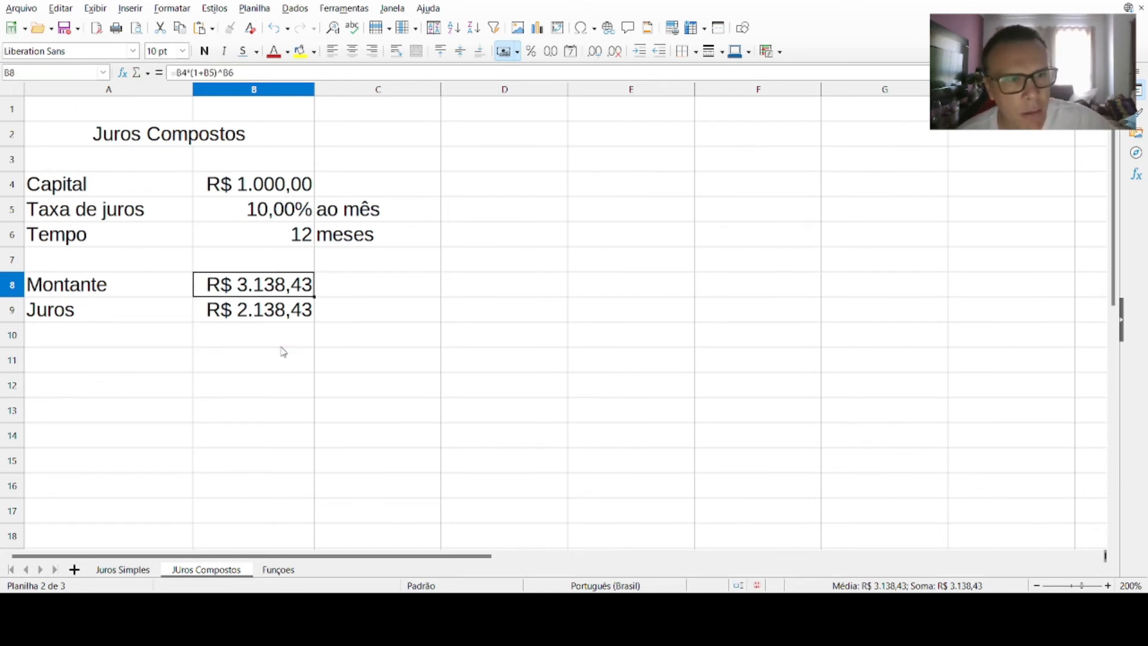
click(294, 394)
click(280, 288)
double_click(279, 289)
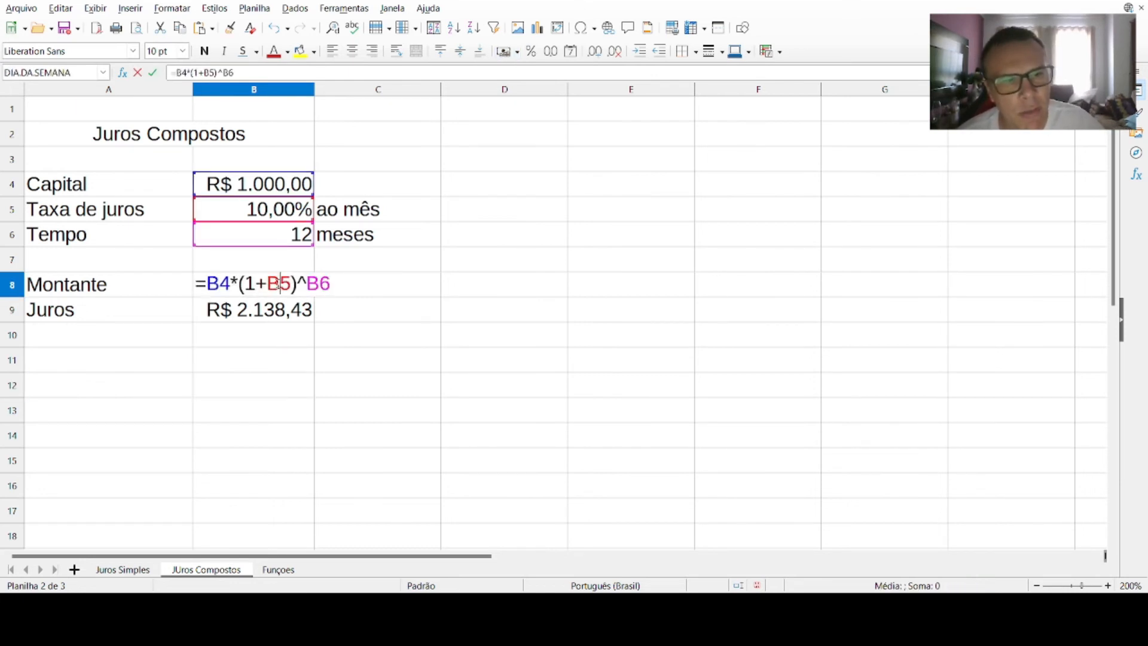
key(Return)
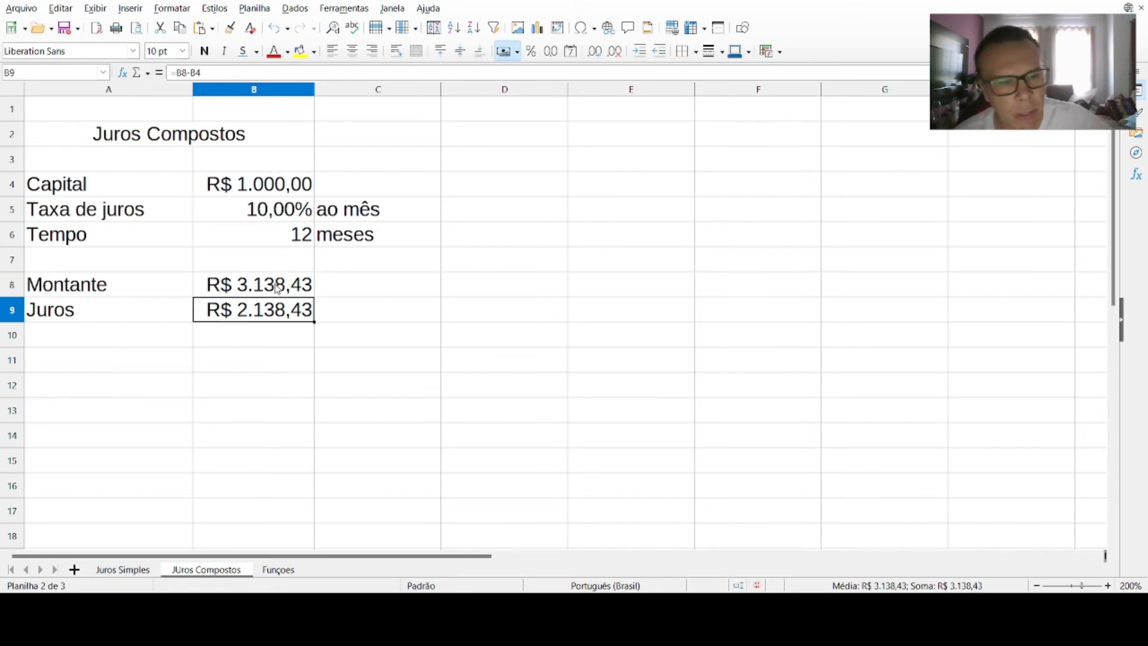
- On the Juros Simples sheet, examine the Juros formula in C9 and its referenced cells
click(122, 569)
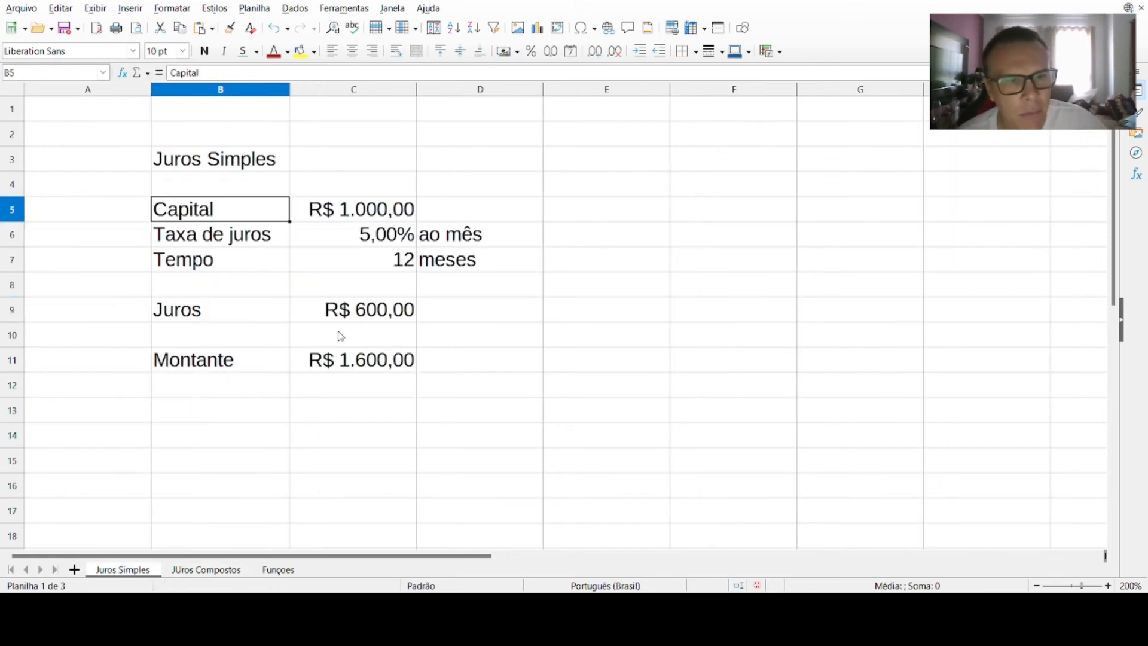
click(380, 325)
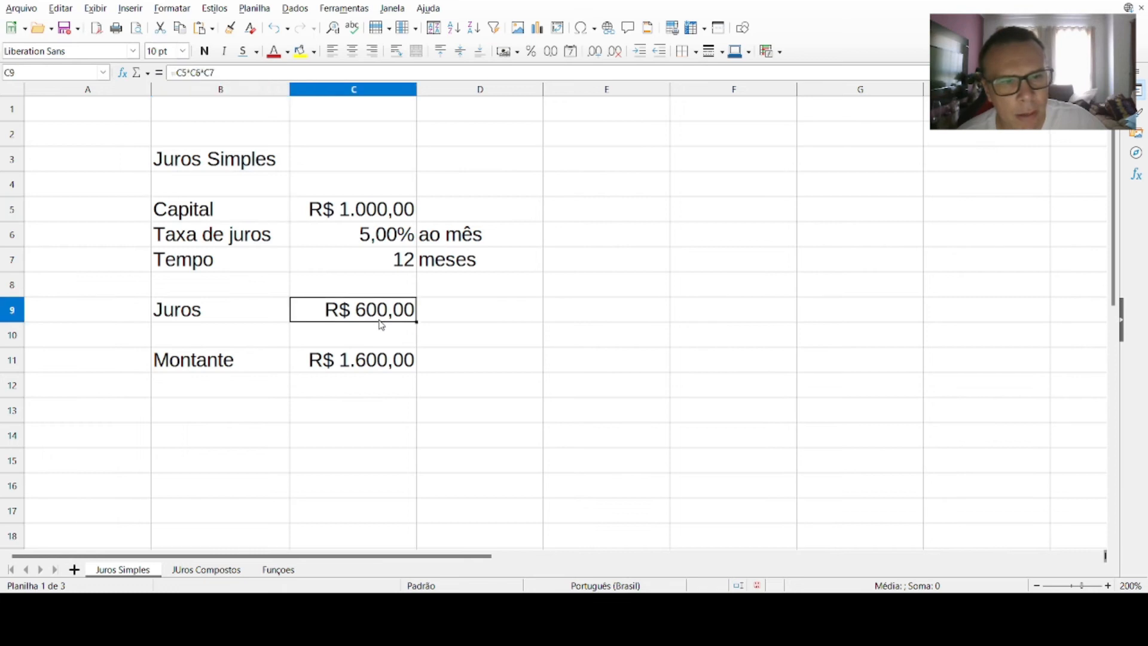
double_click(381, 317)
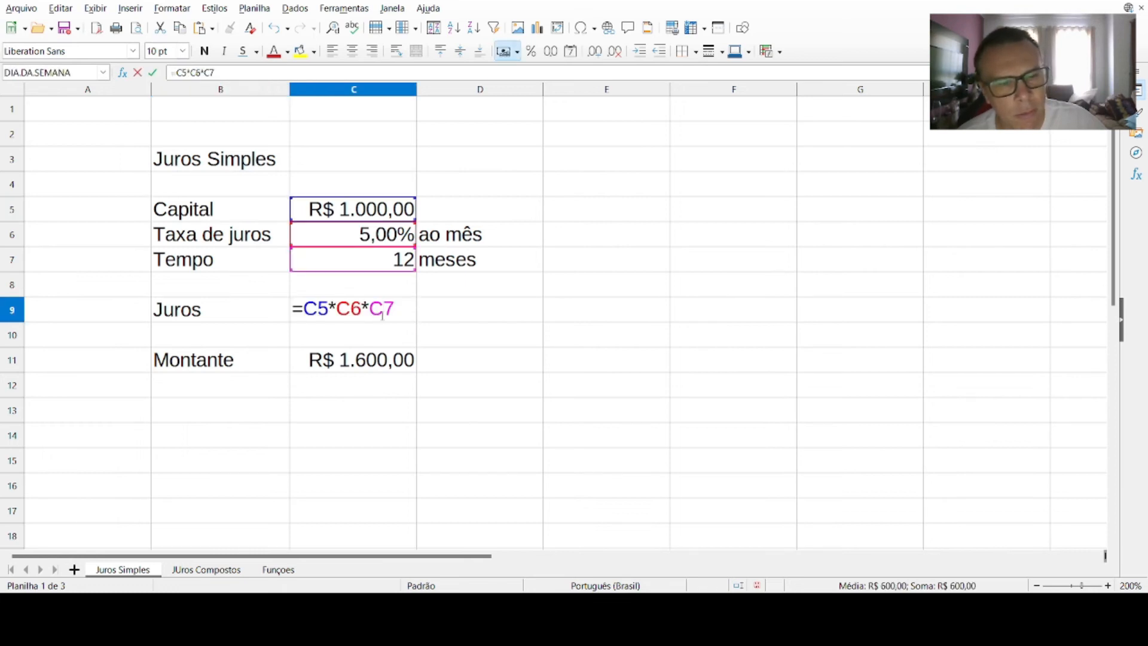
click(272, 569)
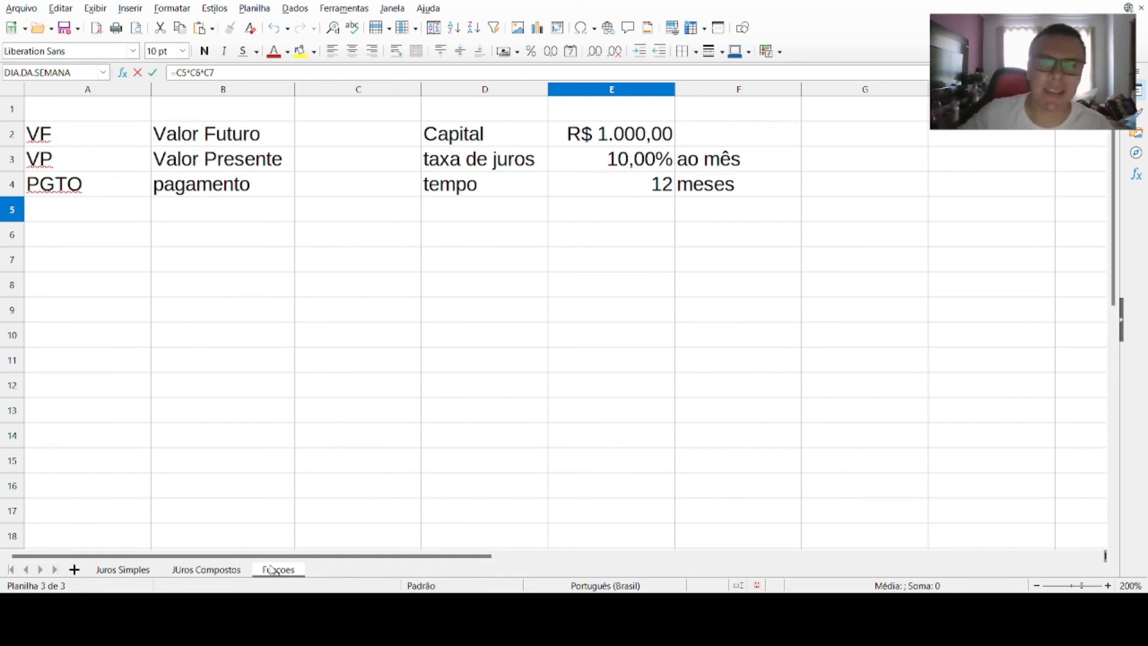
click(444, 241)
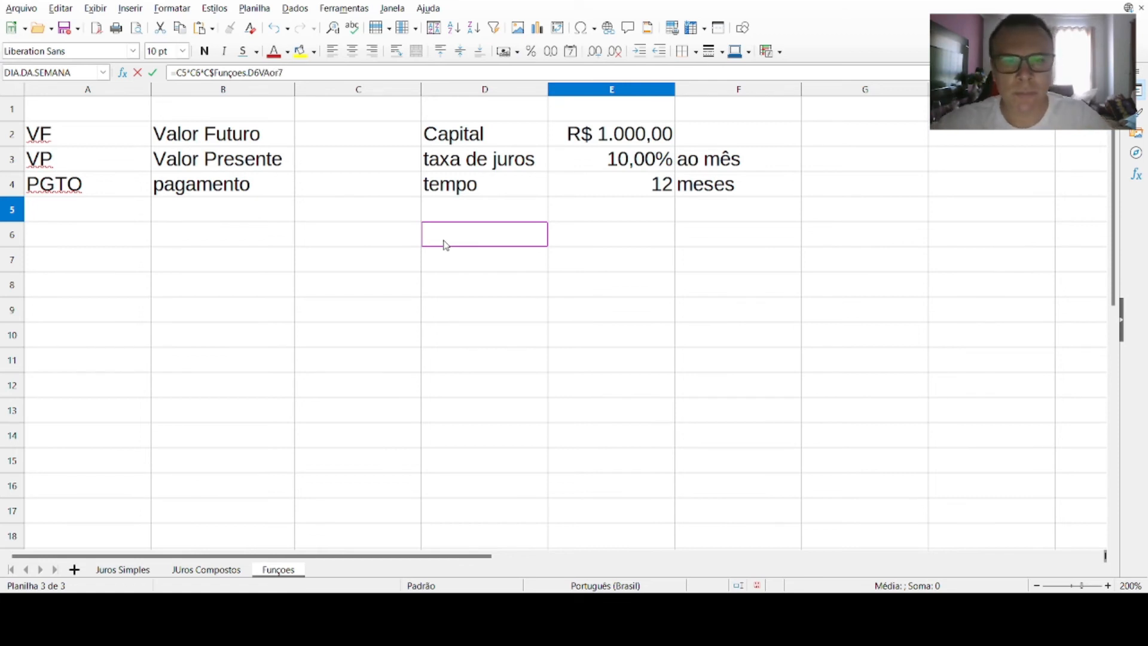
click(487, 242)
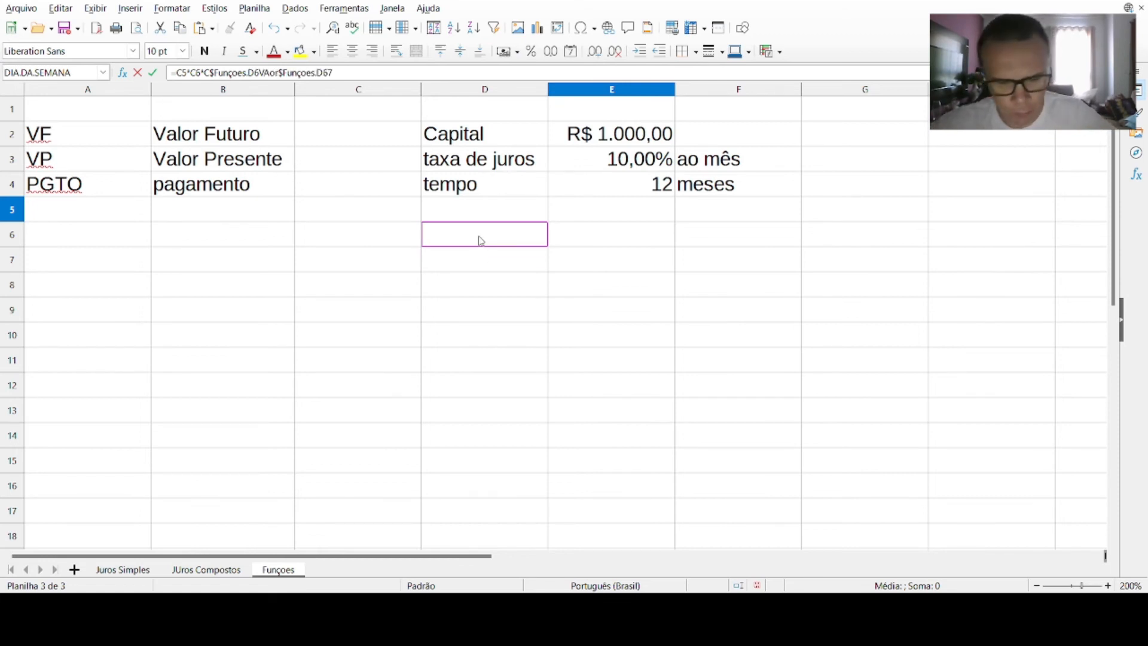
click(469, 213)
click(466, 279)
text(vvv)
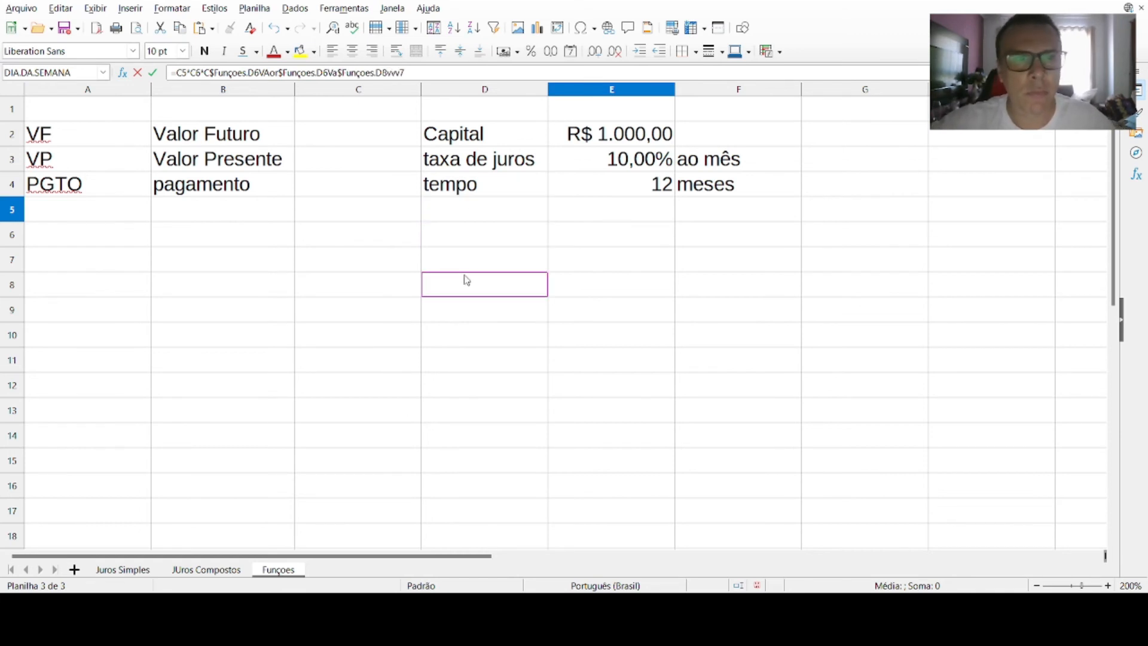
key(Escape)
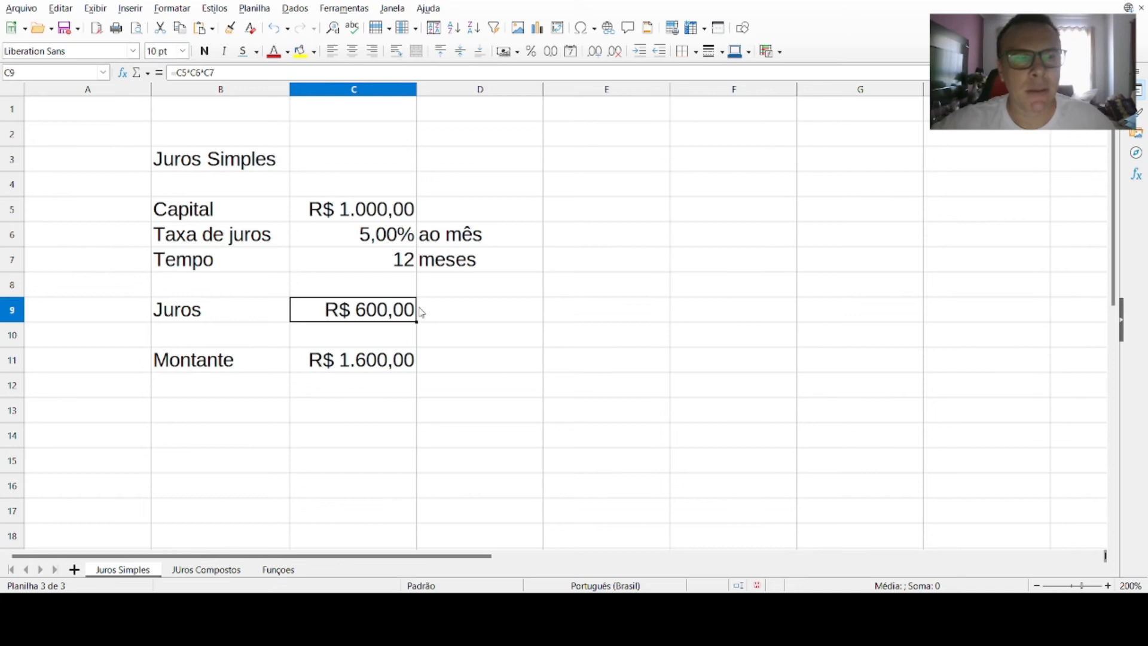
- Return to the Funçoes sheet and label D6 "Valor final"
click(281, 570)
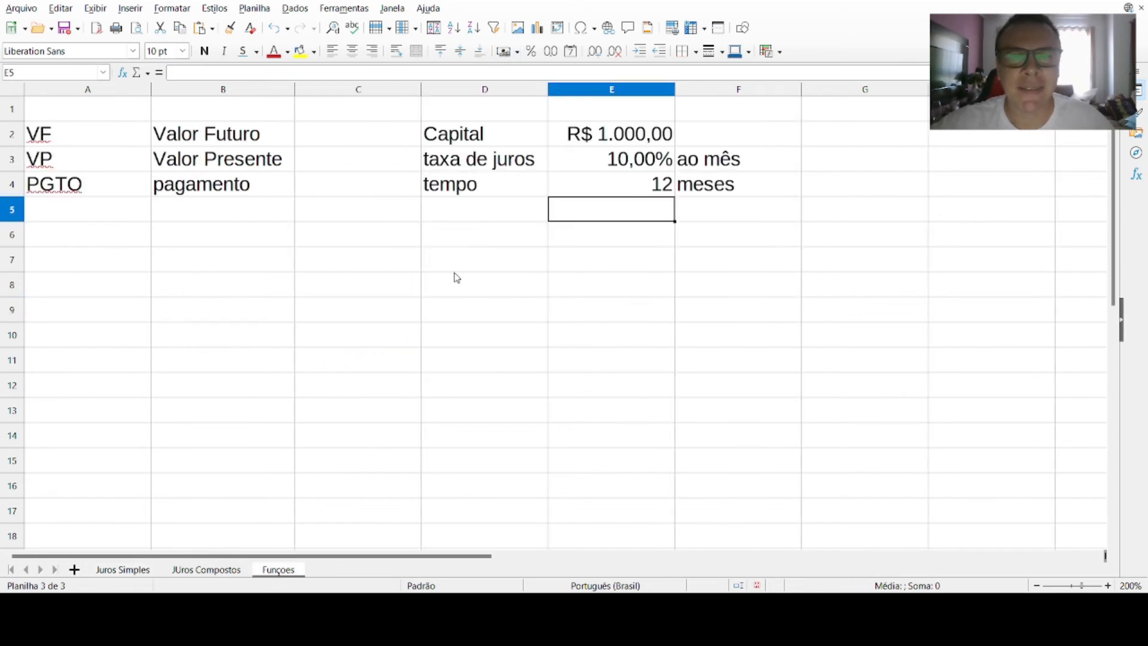
click(470, 245)
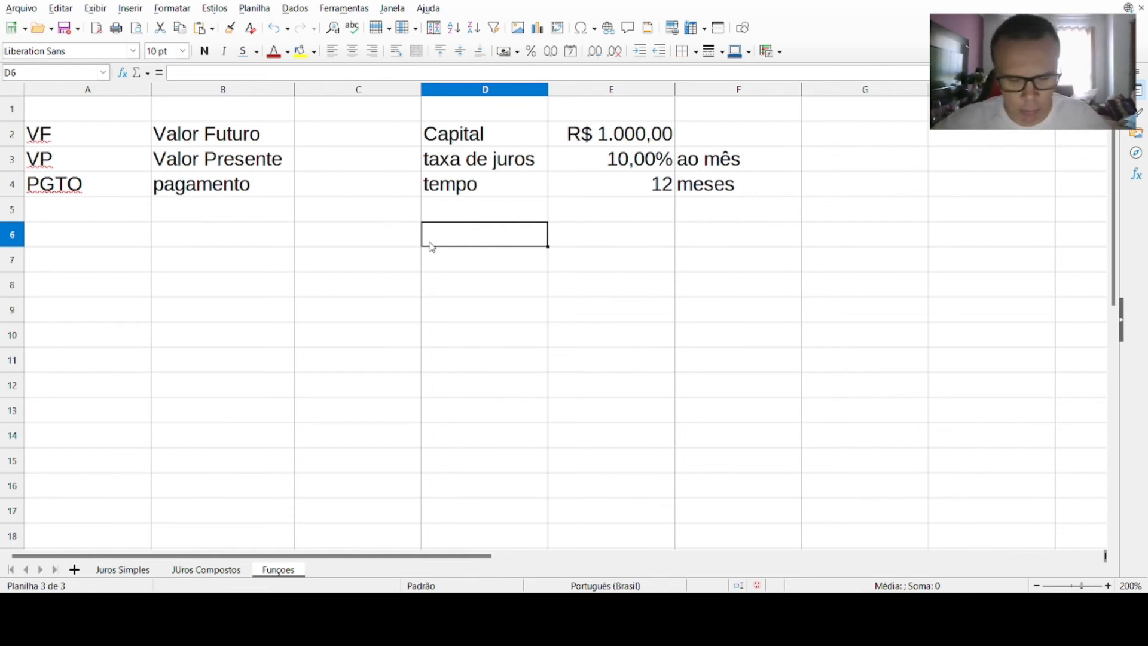
text(Va)
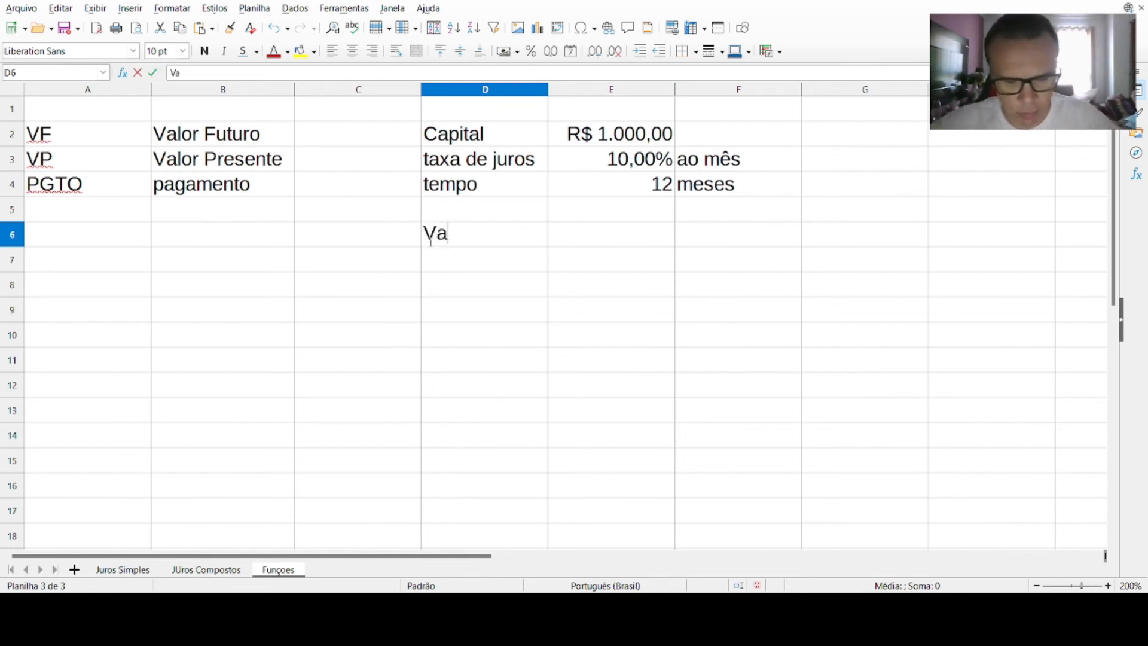
text(lor final)
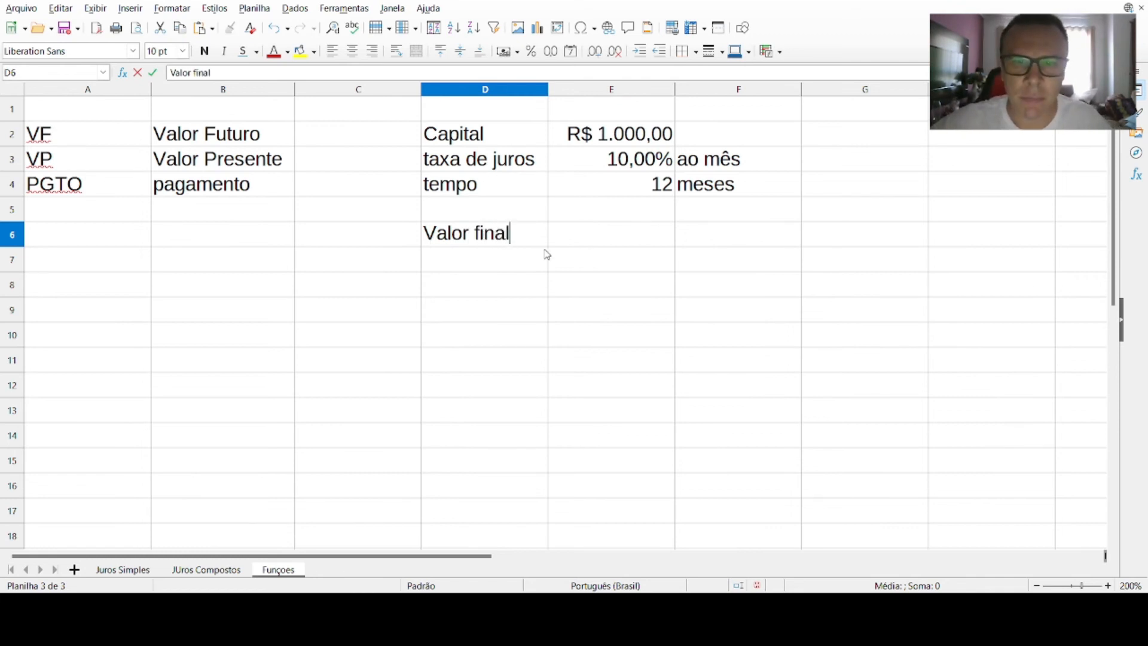
- Calculate the Valor final in E6 with the formula =VF(E3;E4;0;E2)
click(584, 238)
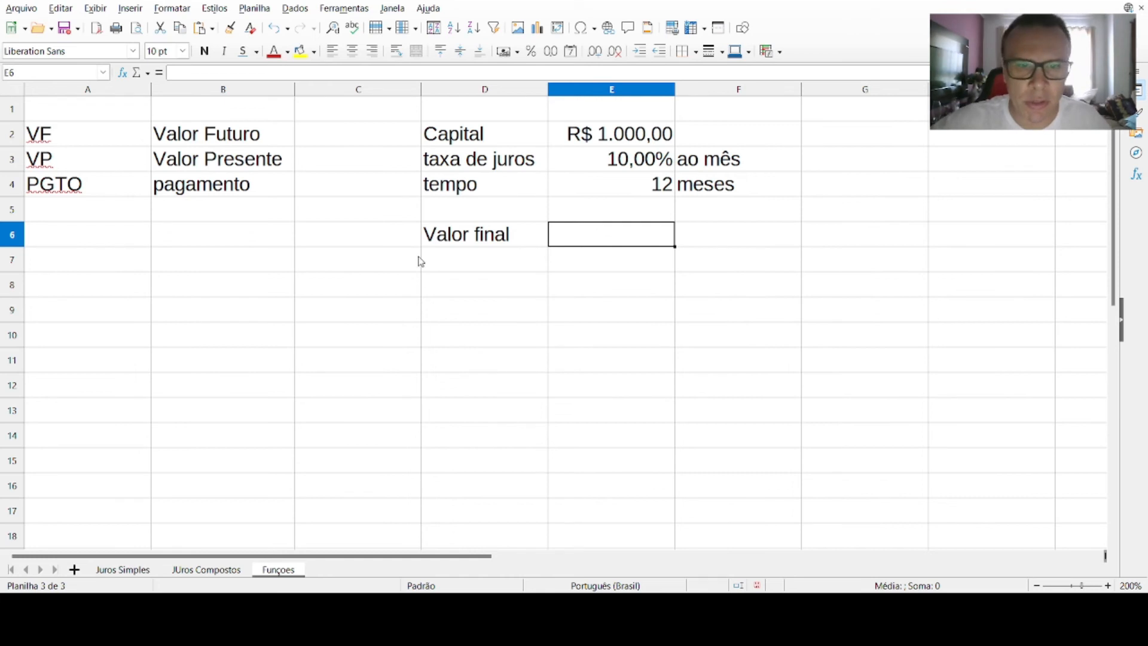
text(=)
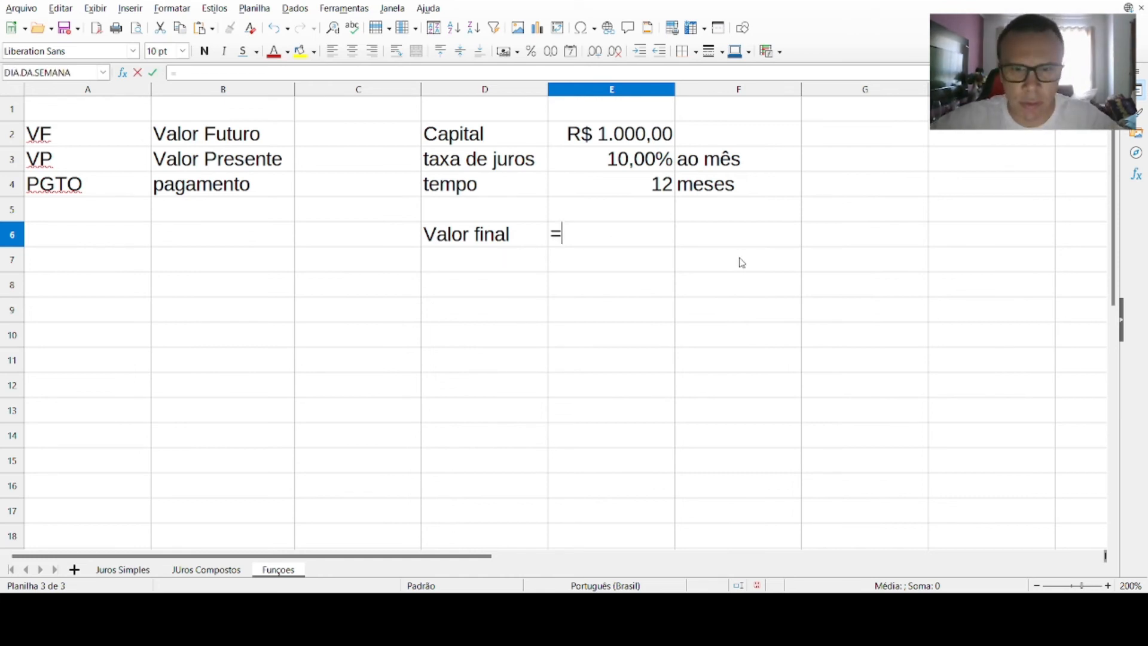
text(vf()
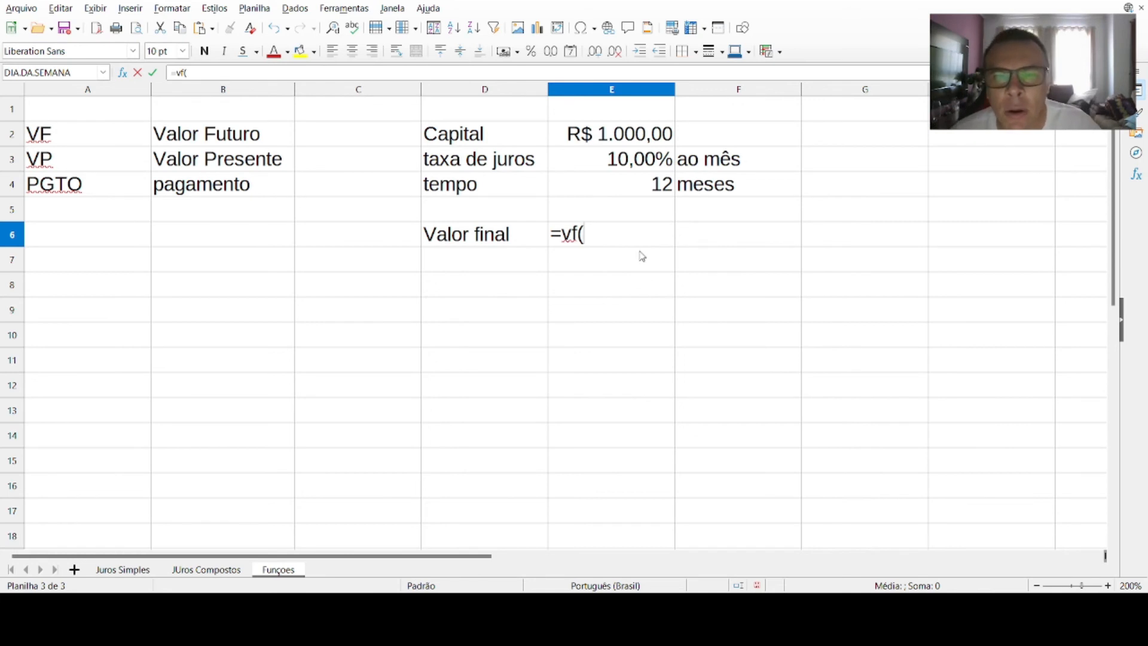
click(624, 165)
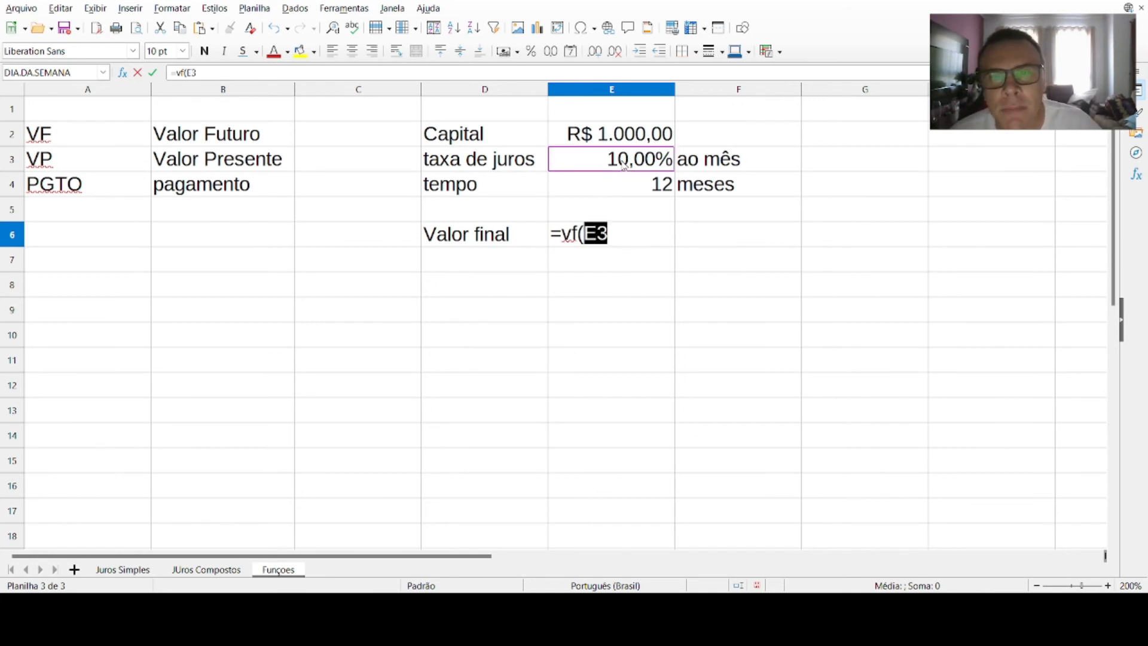
text(;)
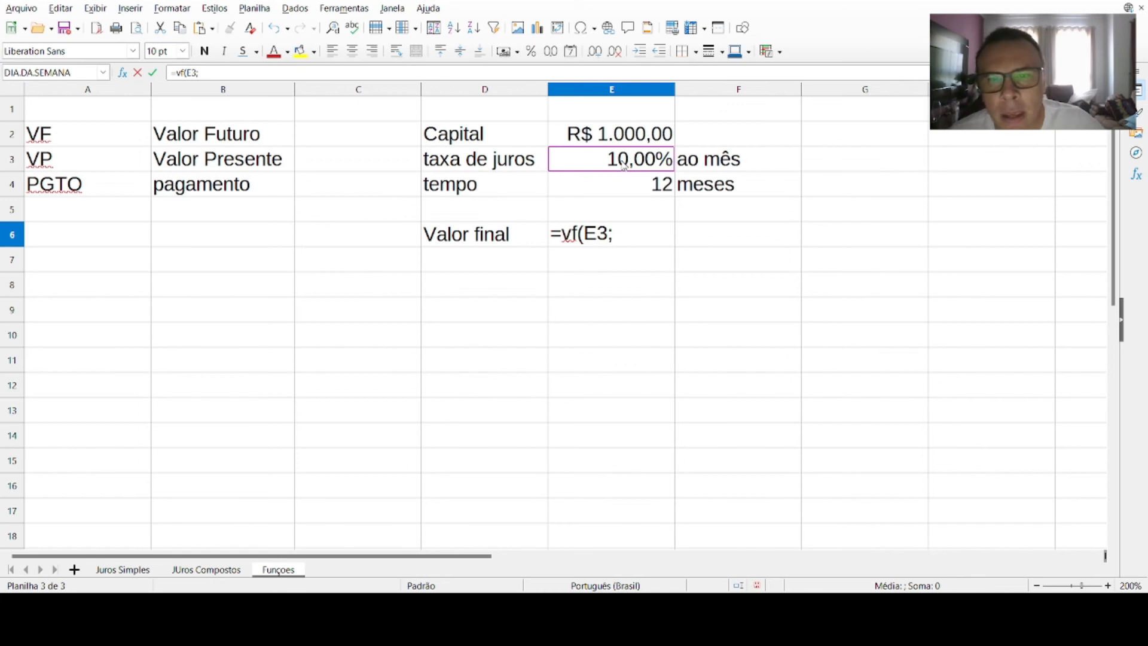
click(625, 189)
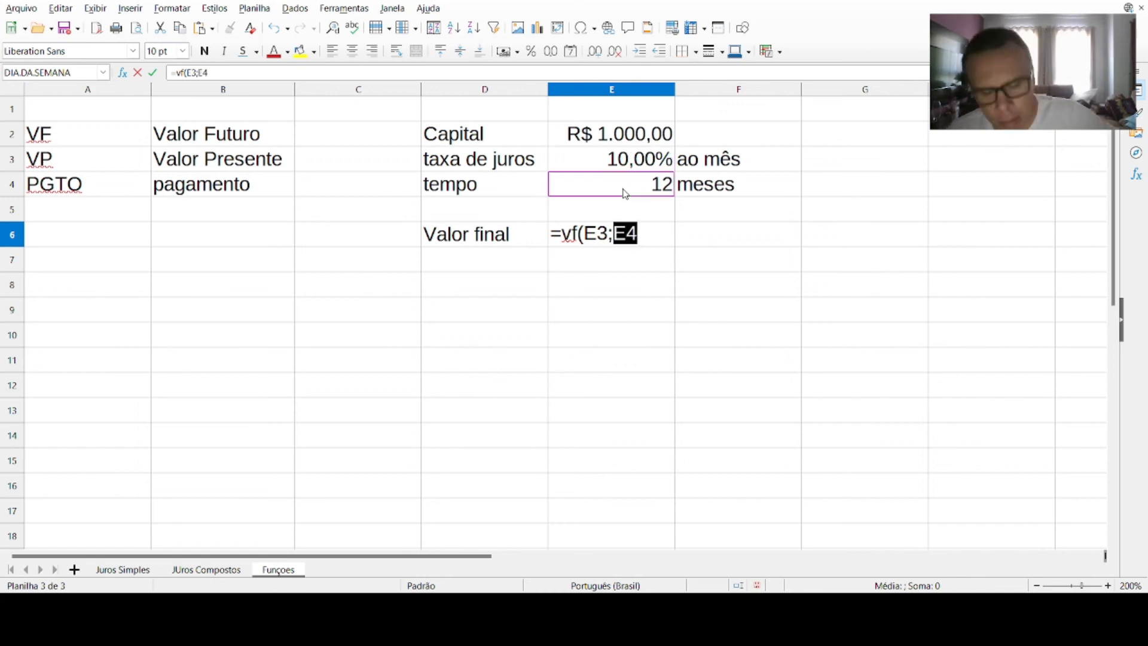
text(;)
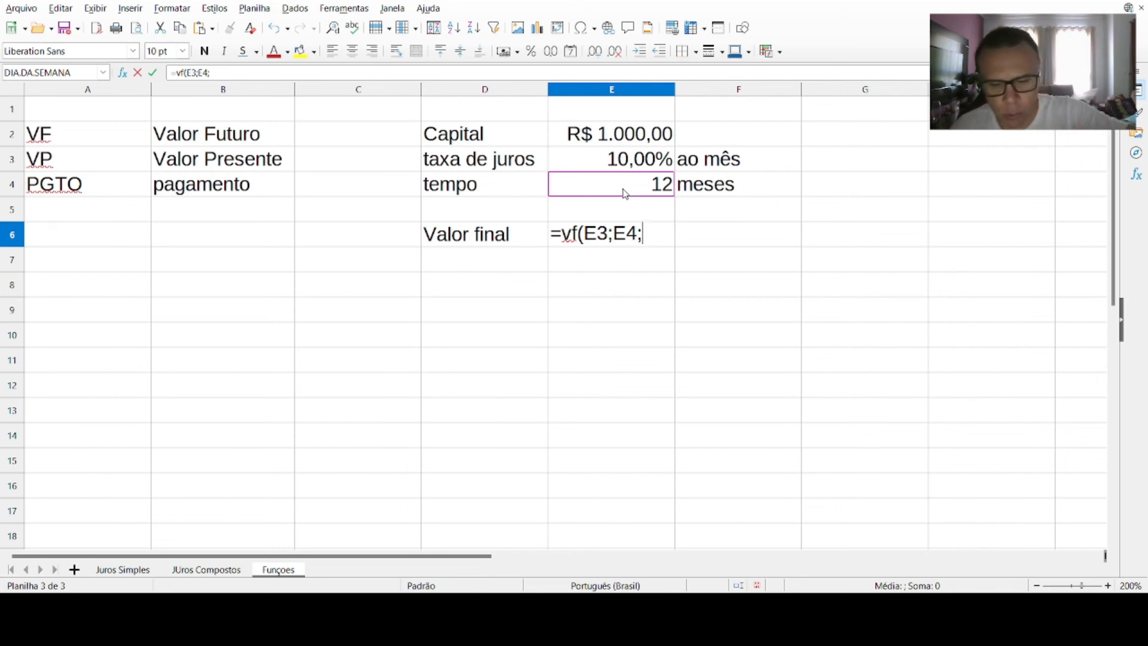
text(0)
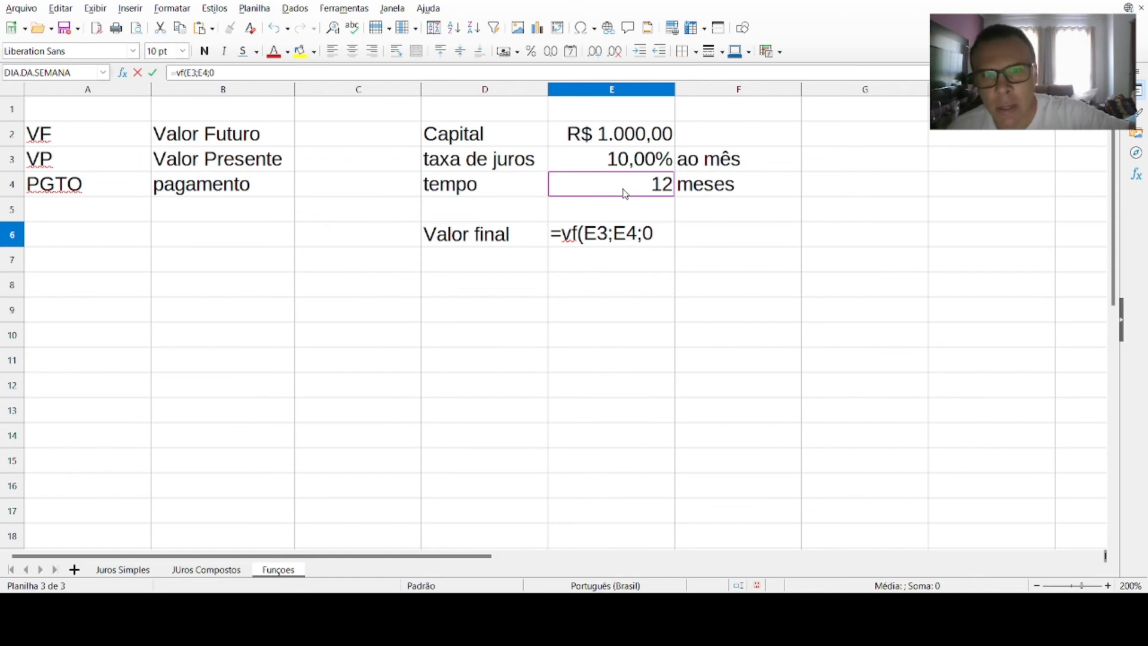
text(;)
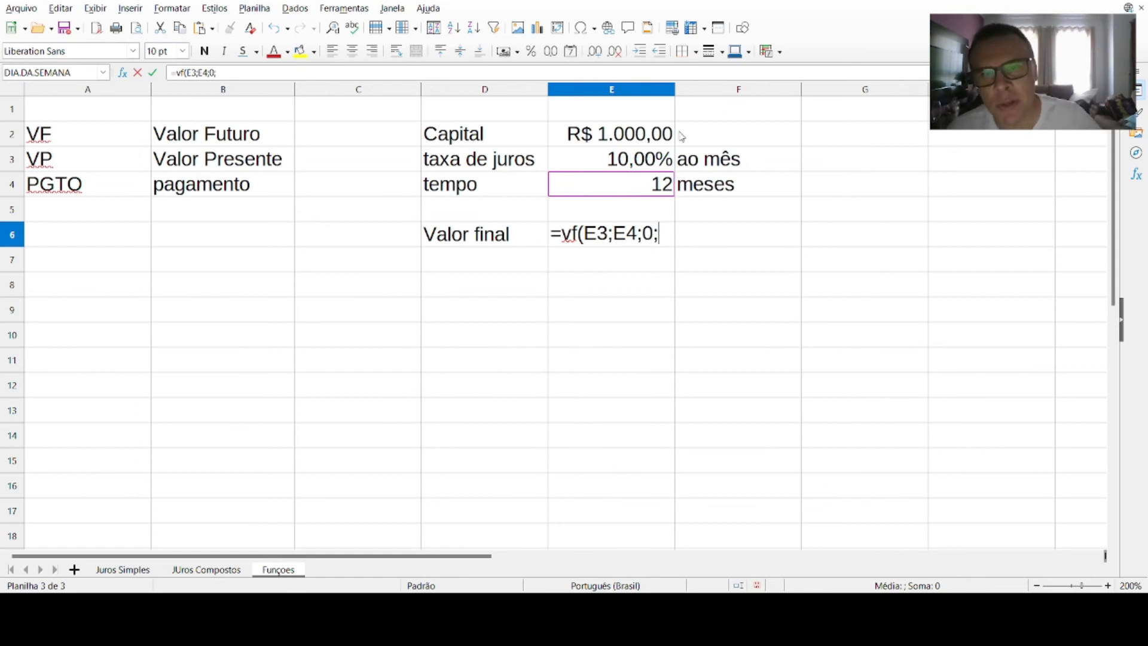
click(645, 136)
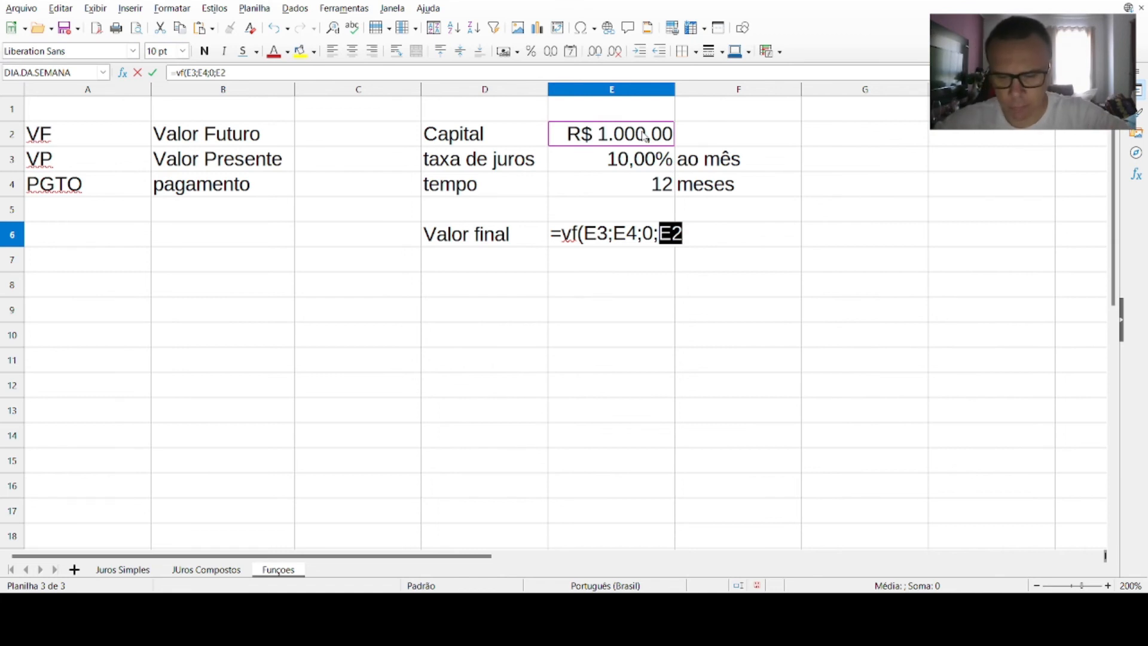
text())
key(Return)
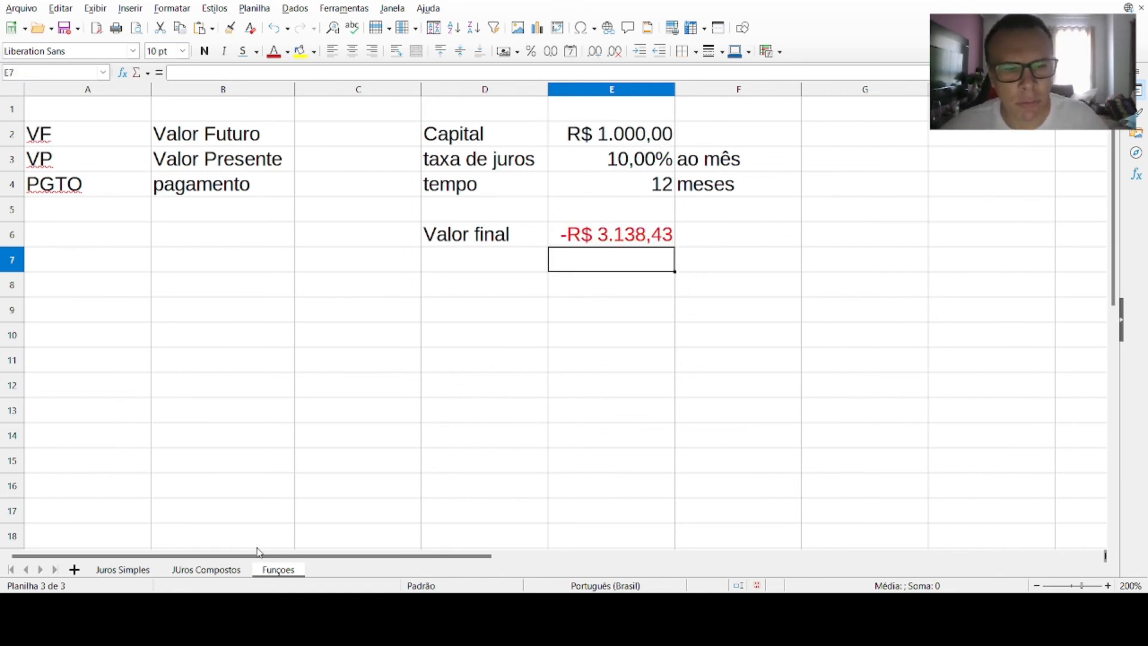
- Compare the Valor final with the Montante in B8 on the JUros Compostos sheet and return to the Funçoes sheet
click(218, 571)
click(272, 292)
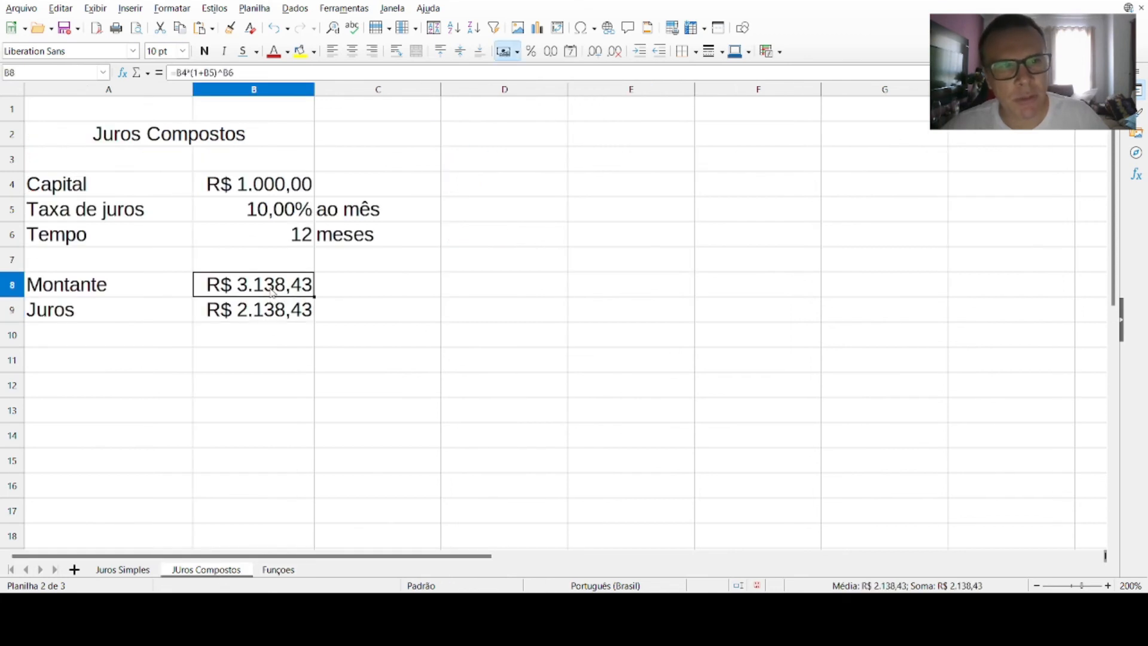
click(278, 570)
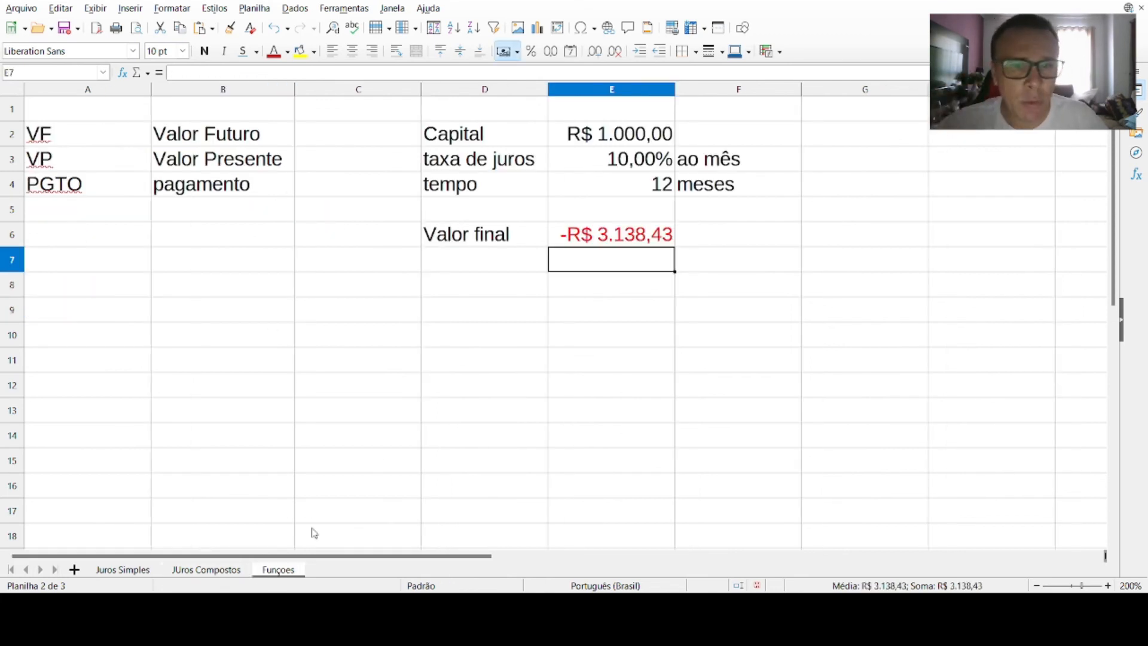
- Multiply the VF formula in E6 by -1, making it =VF(E3;E4;0;E2)*-1
click(617, 242)
click(263, 73)
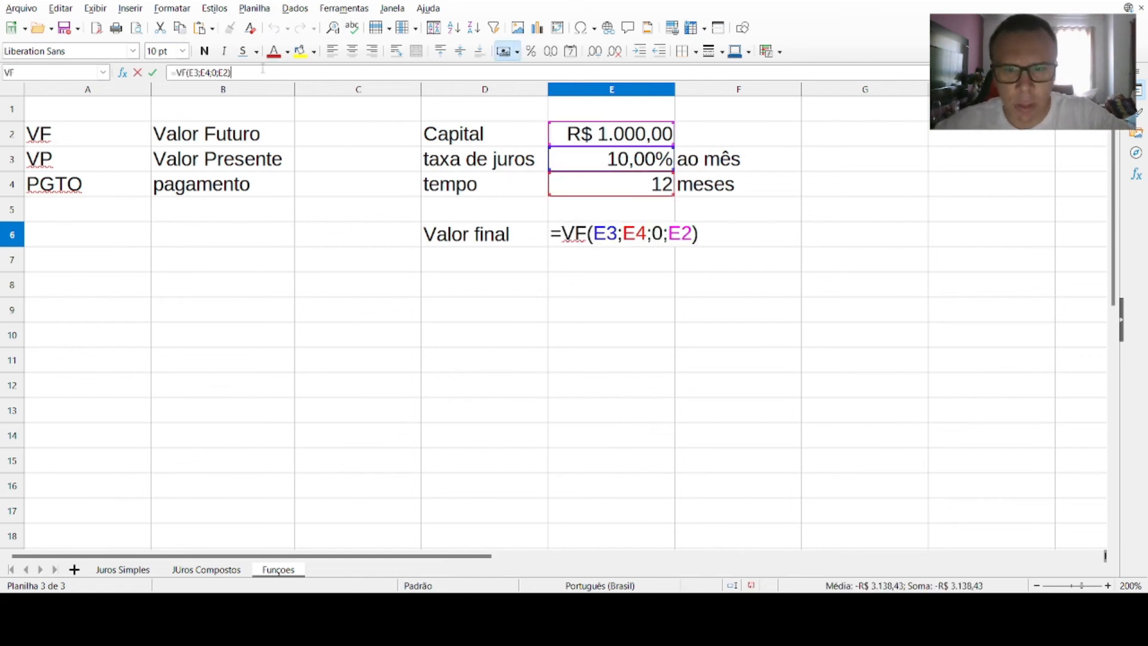
text(*)
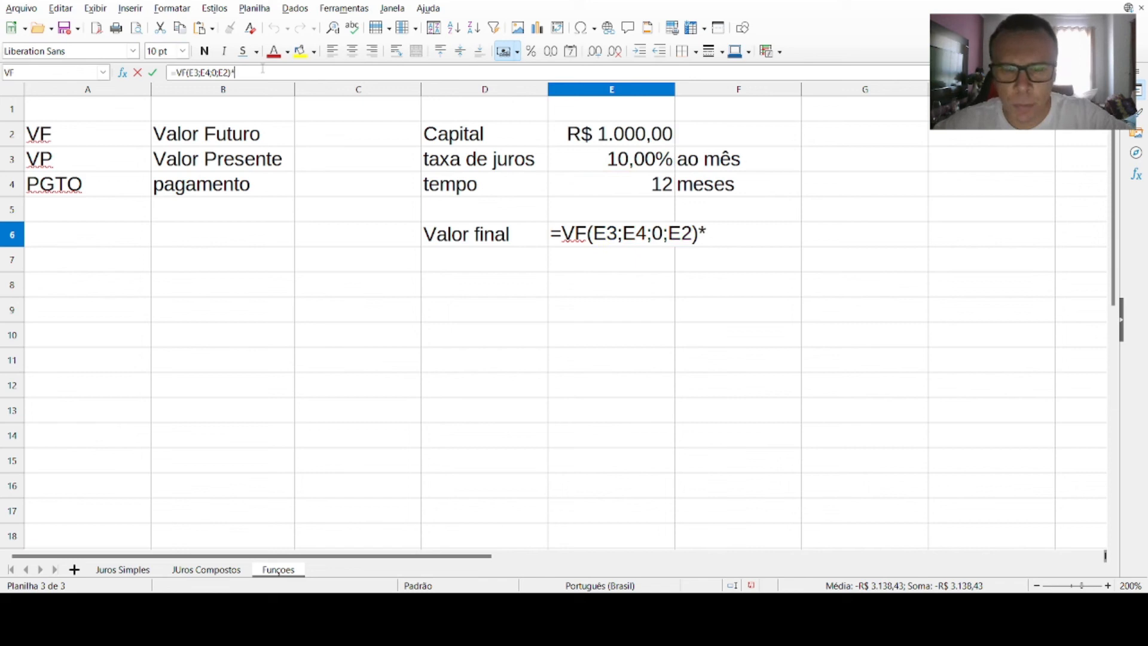
text(-1)
key(Return)
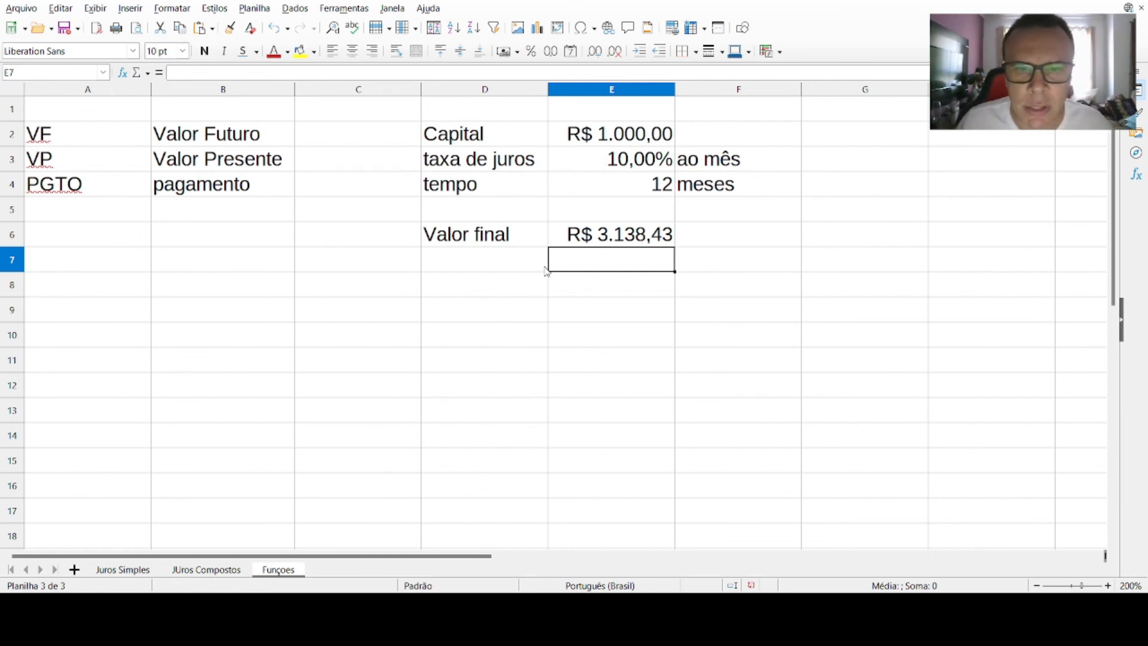
click(444, 267)
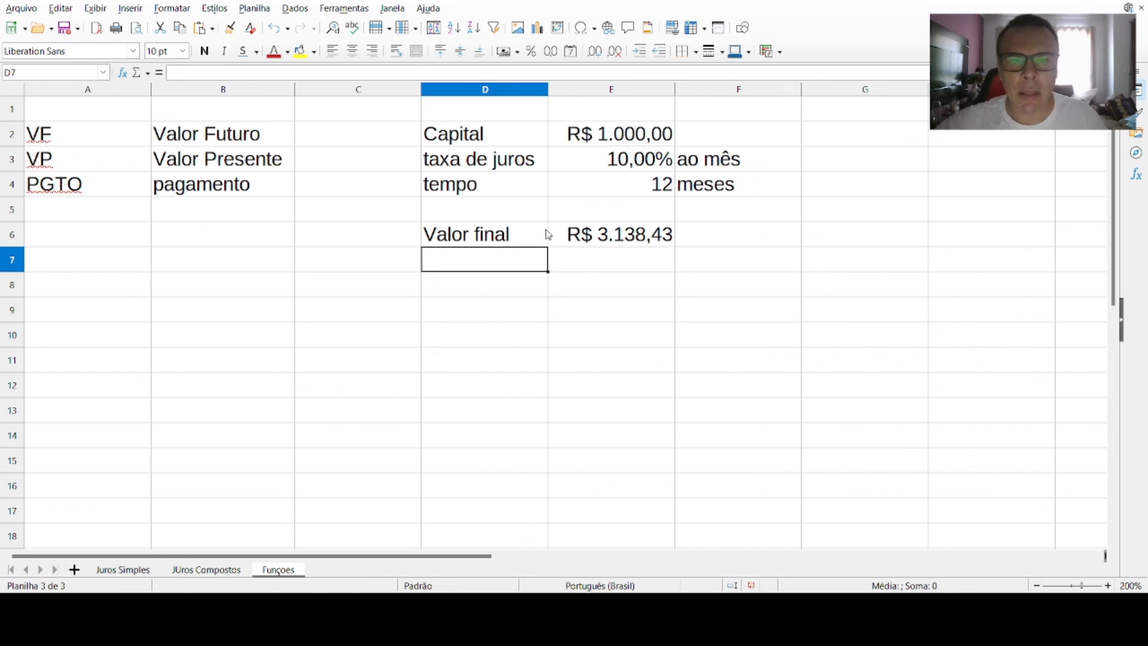
click(577, 234)
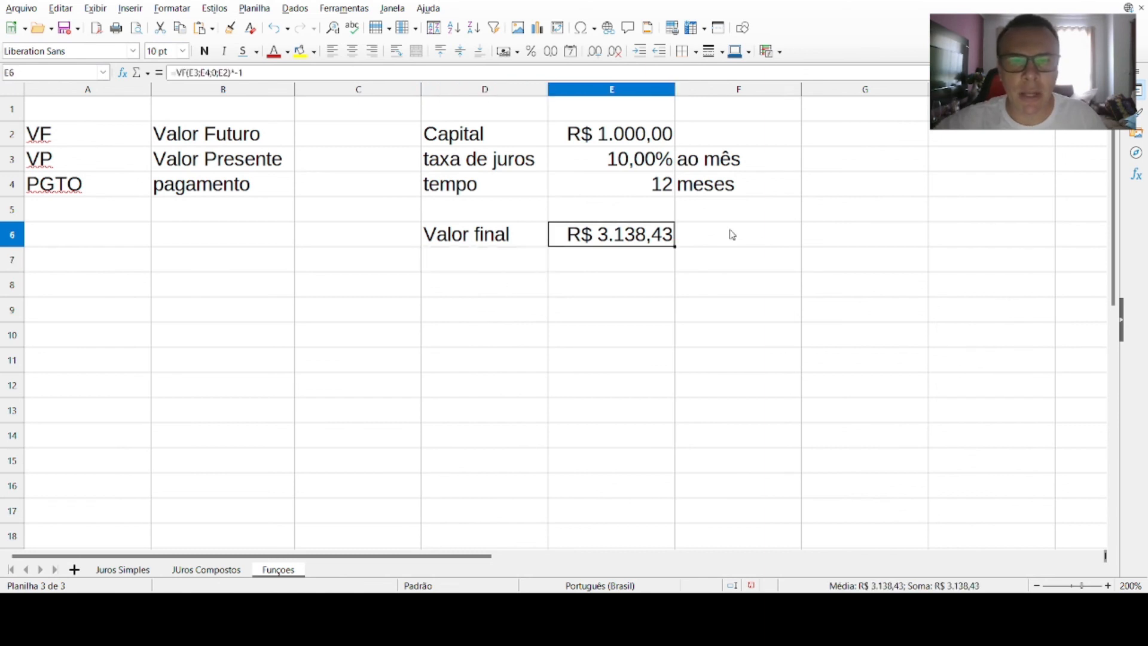
- Label D8 "Valor Presente" and fit the width of column D to its contents
click(470, 292)
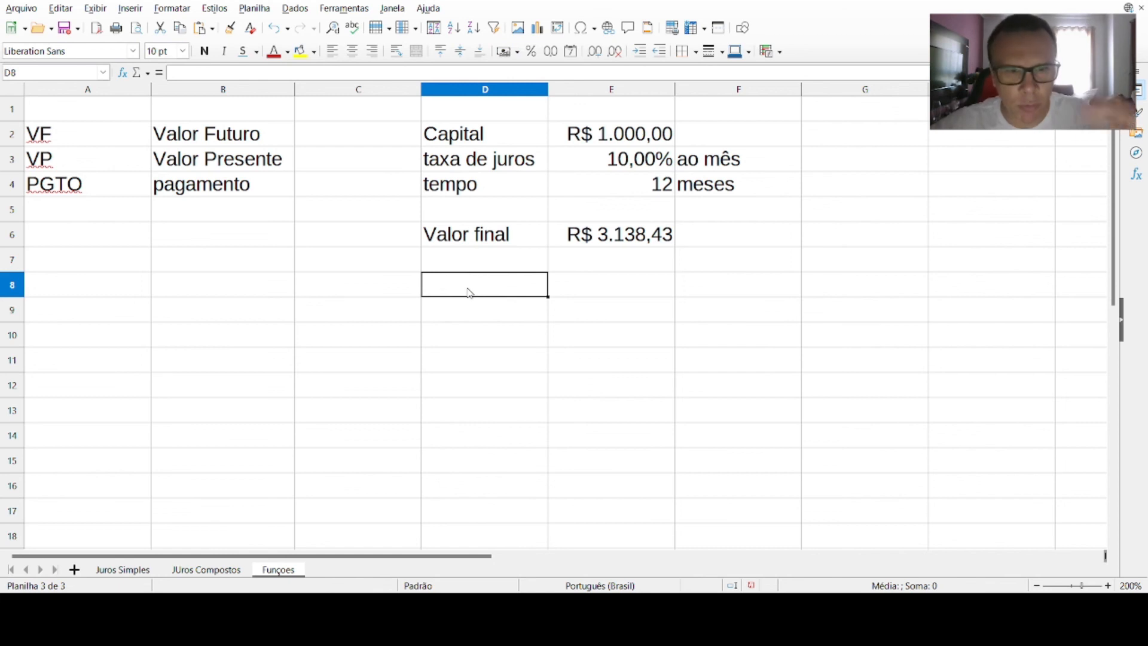
text(V)
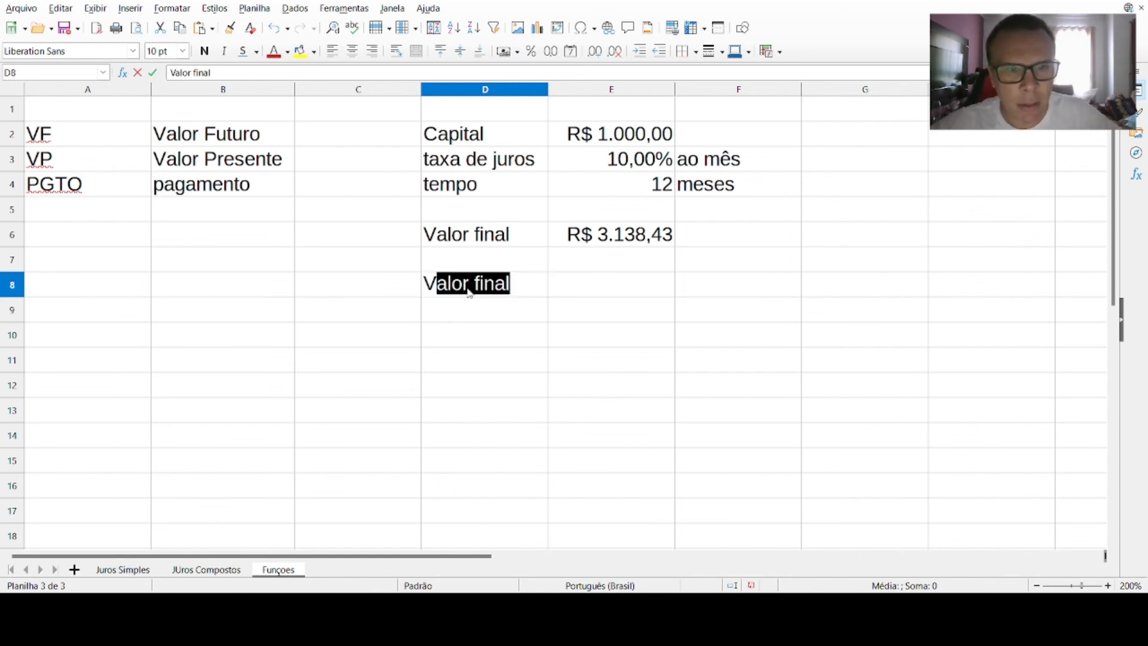
text(al)
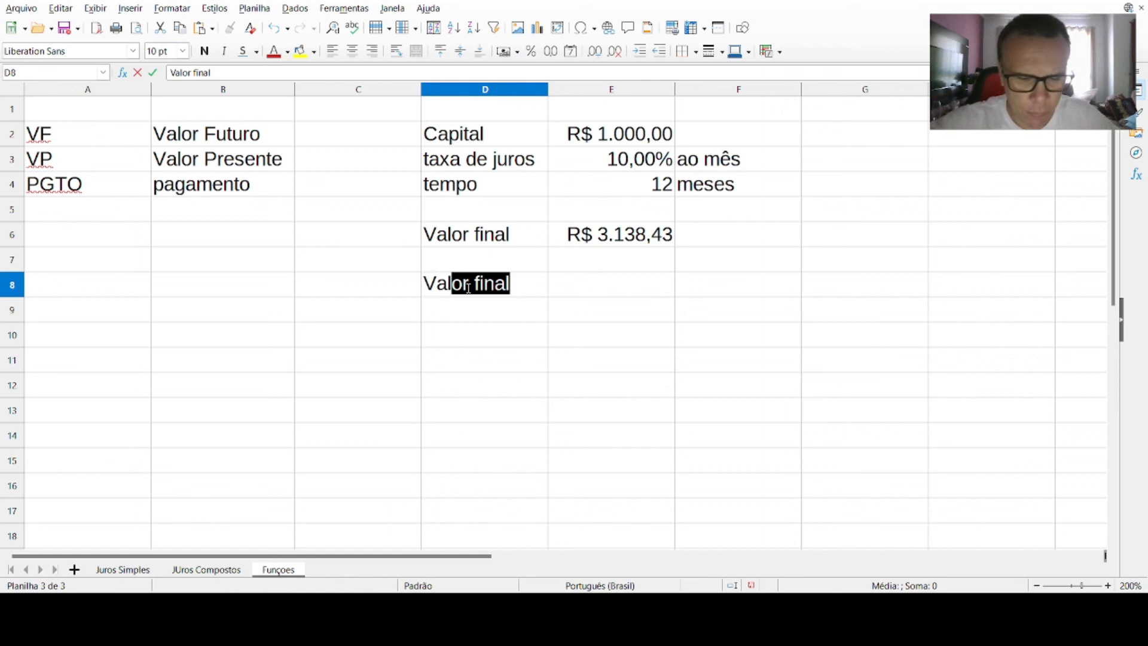
text(or P)
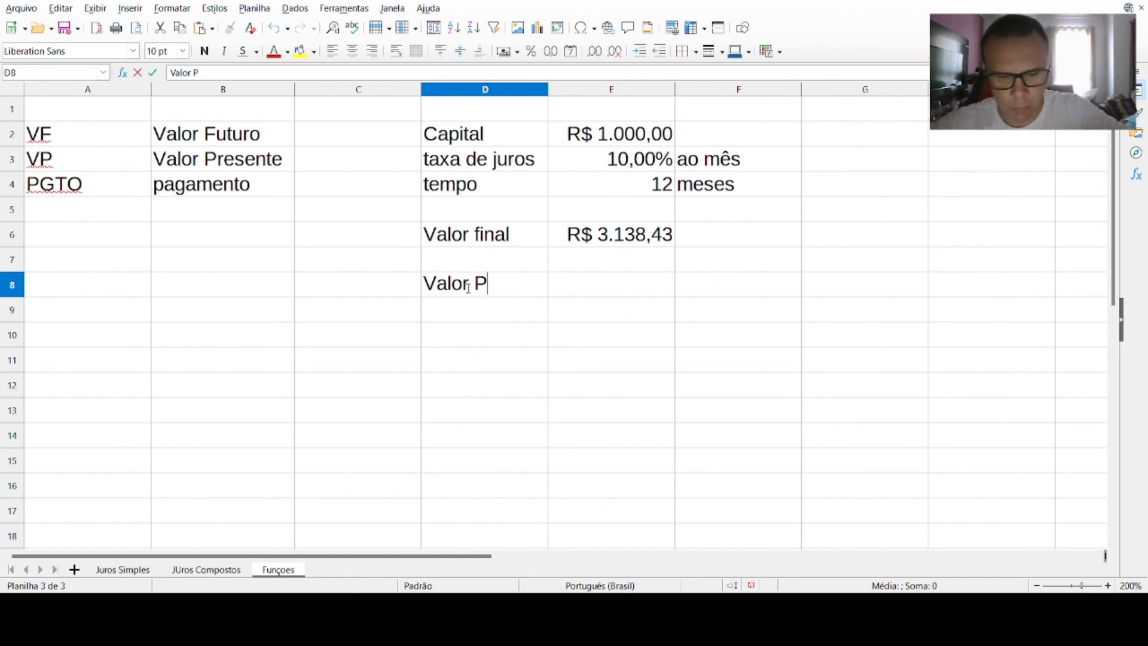
text(resente)
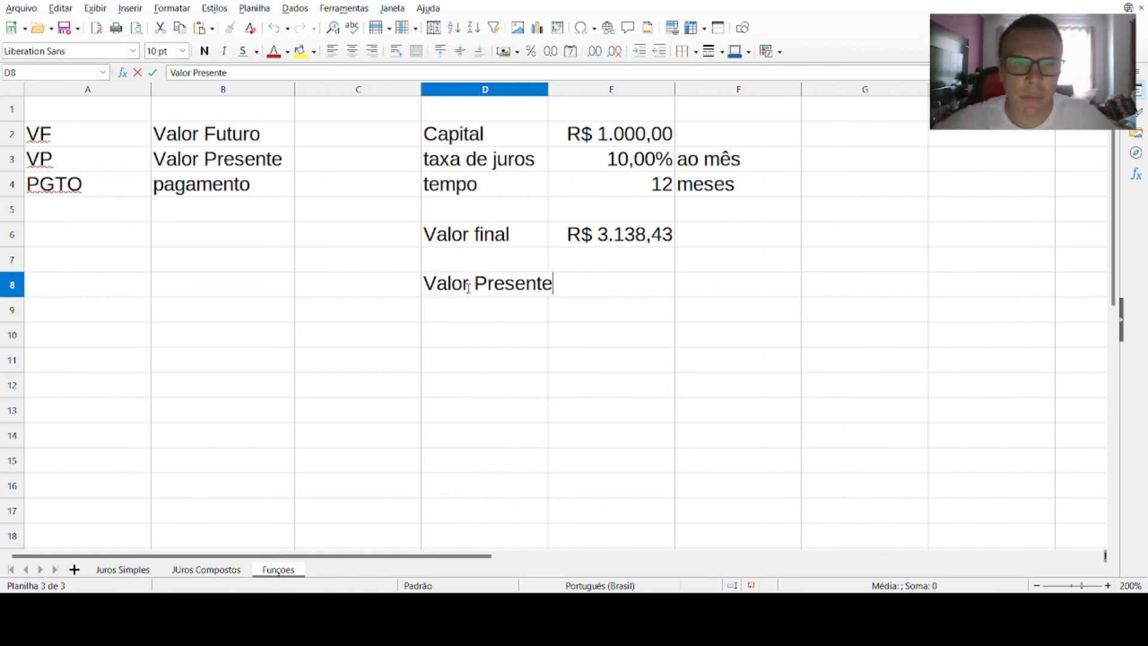
click(576, 342)
double_click(545, 90)
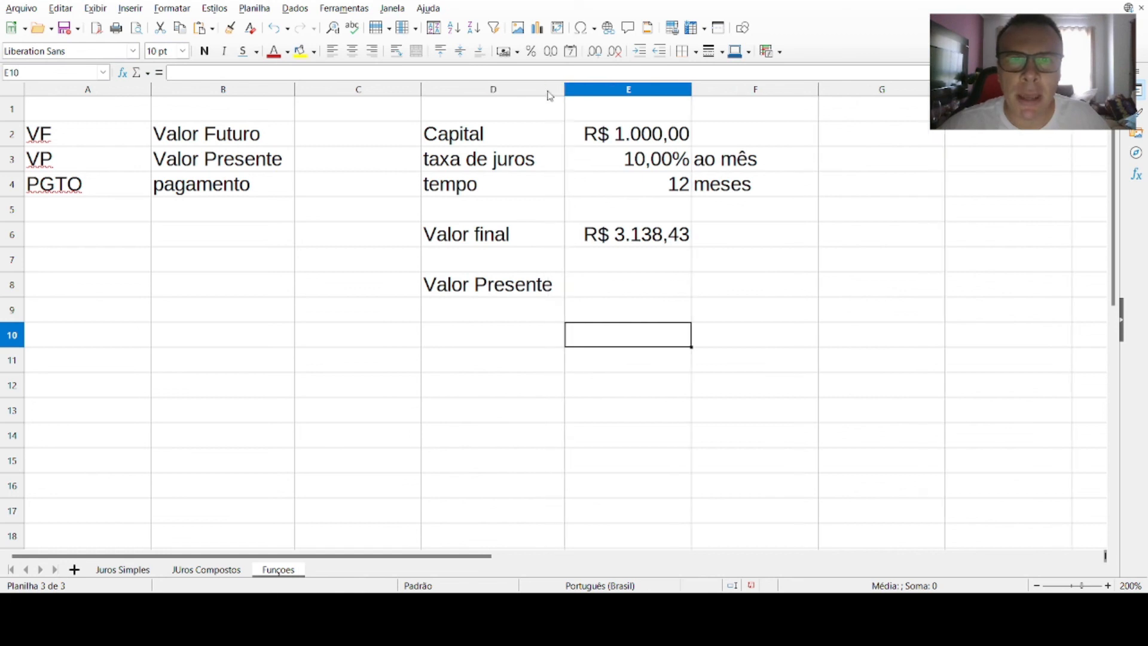
- Try to calculate the Valor Presente in E8 with the formula =VP(E3;E4;0.E6)
click(593, 291)
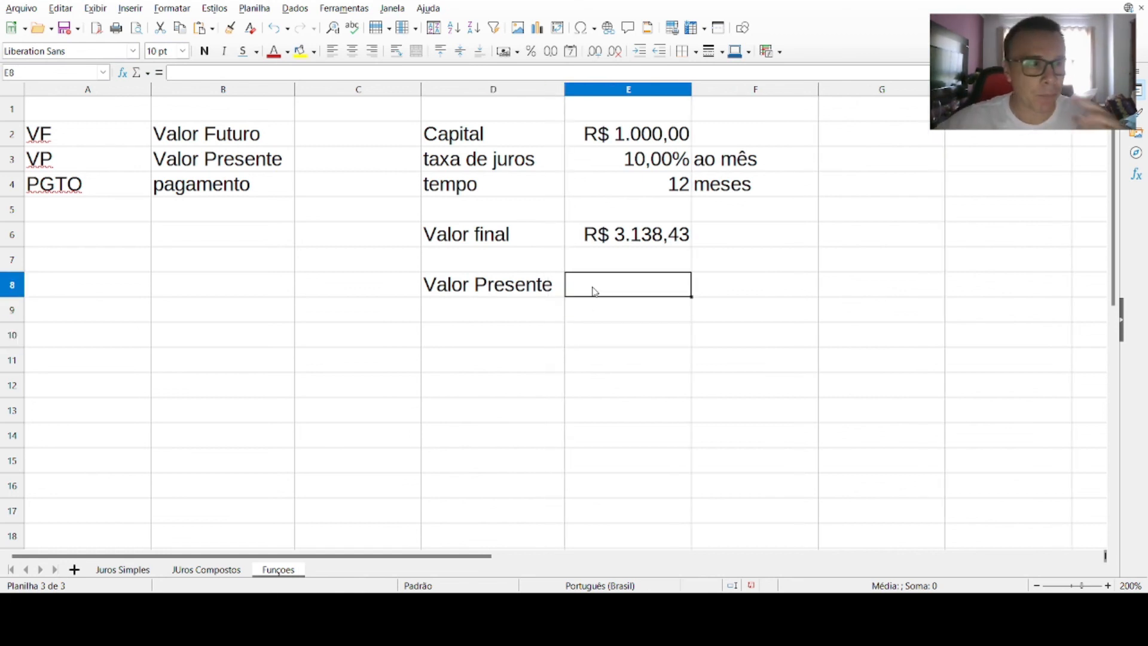
text(=vp)
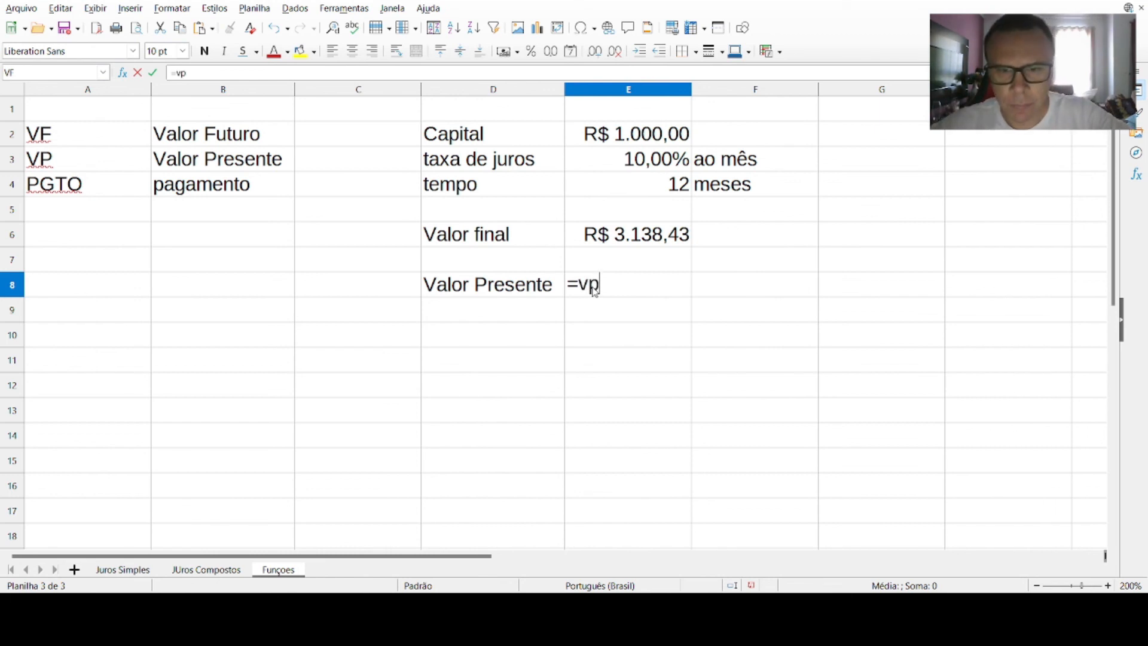
text(()
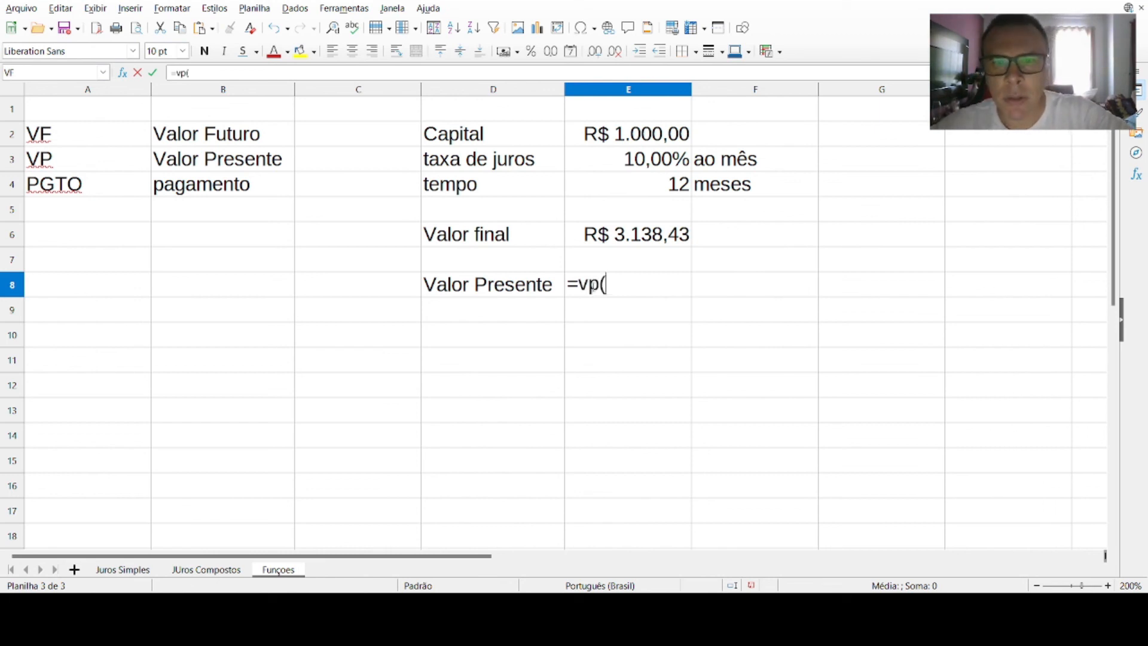
click(606, 167)
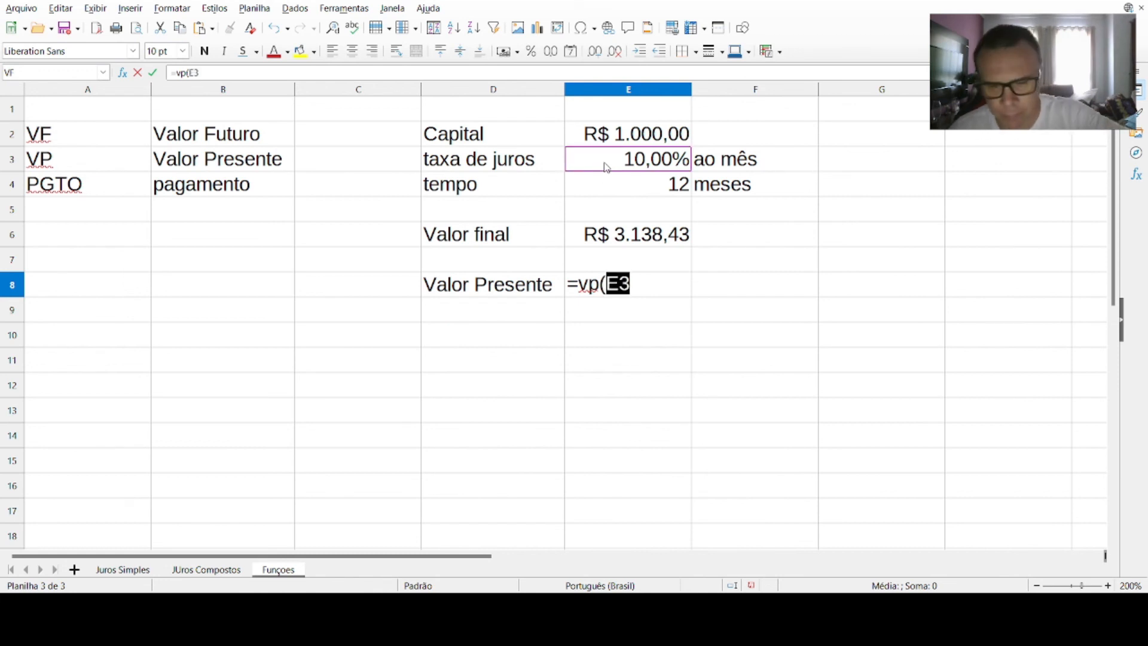
text(;)
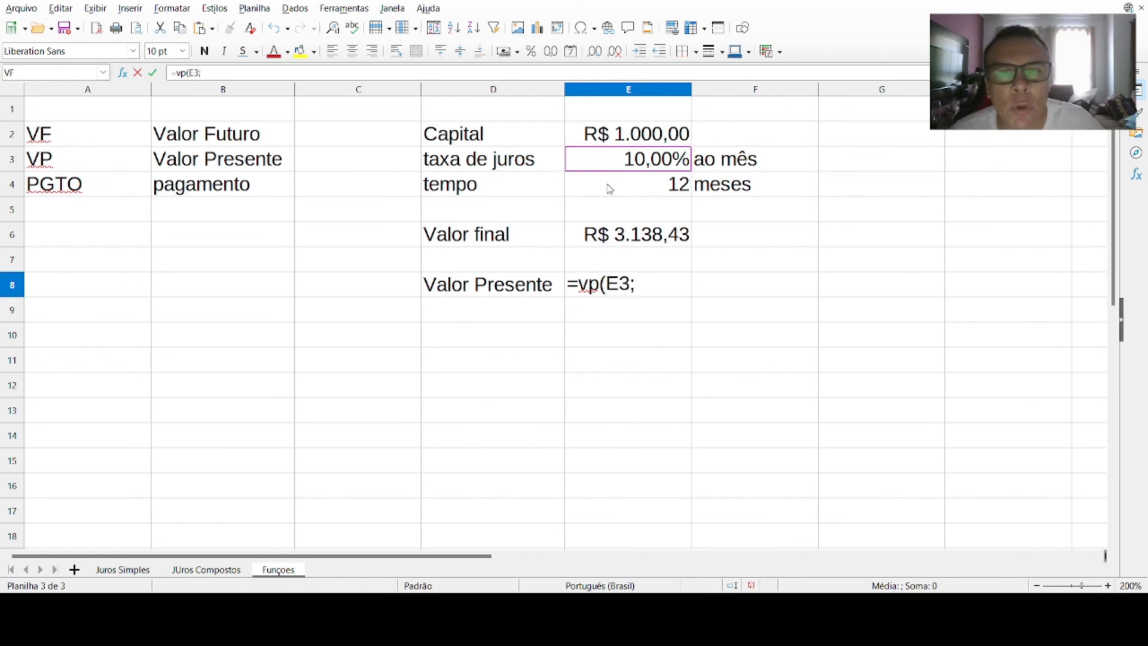
click(609, 190)
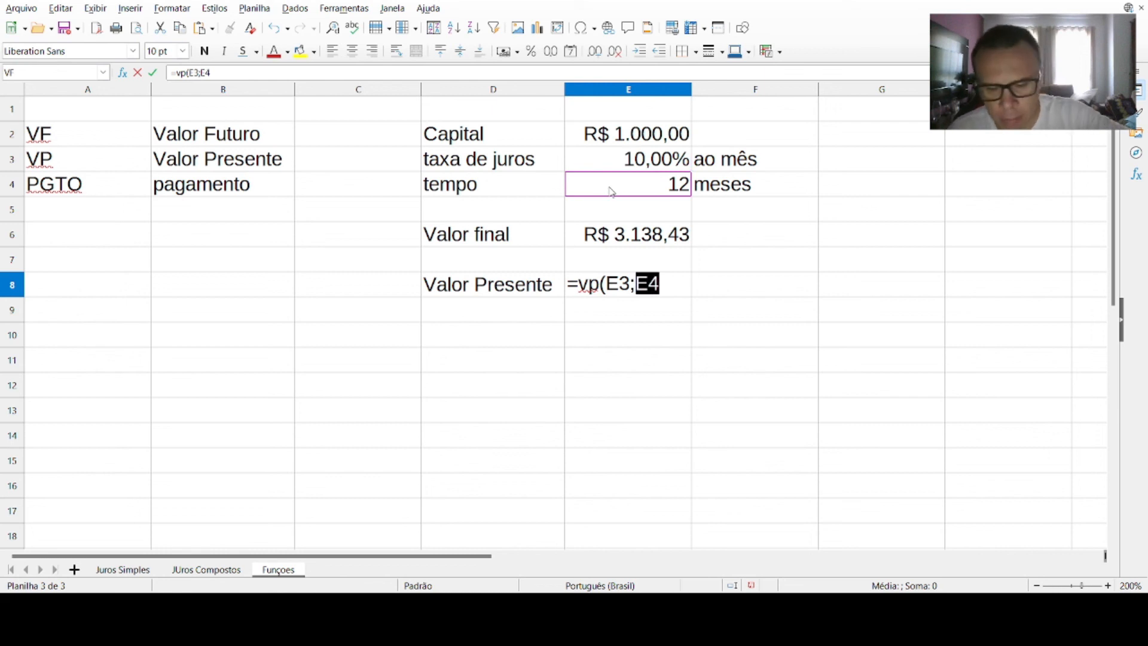
text(;)
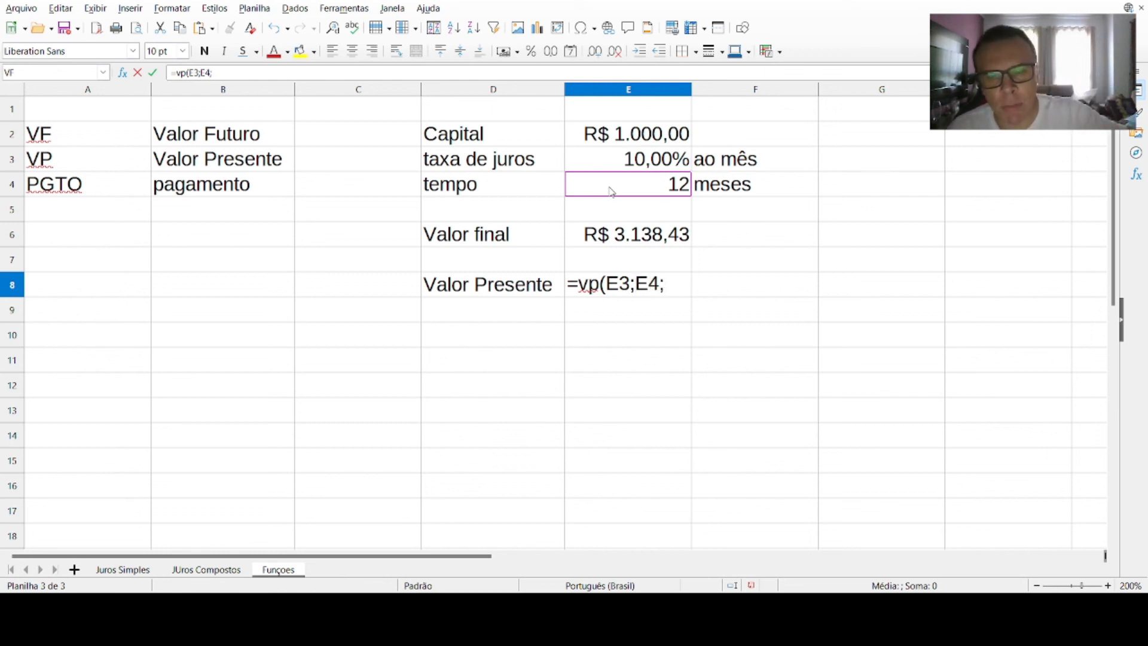
text(0)
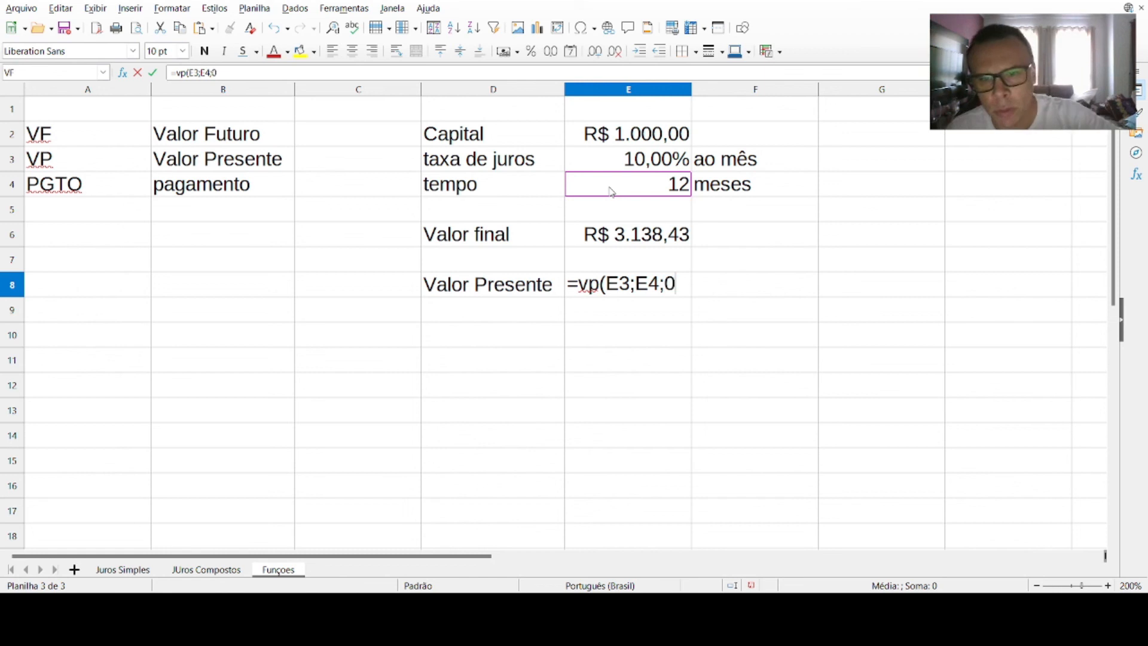
text(.)
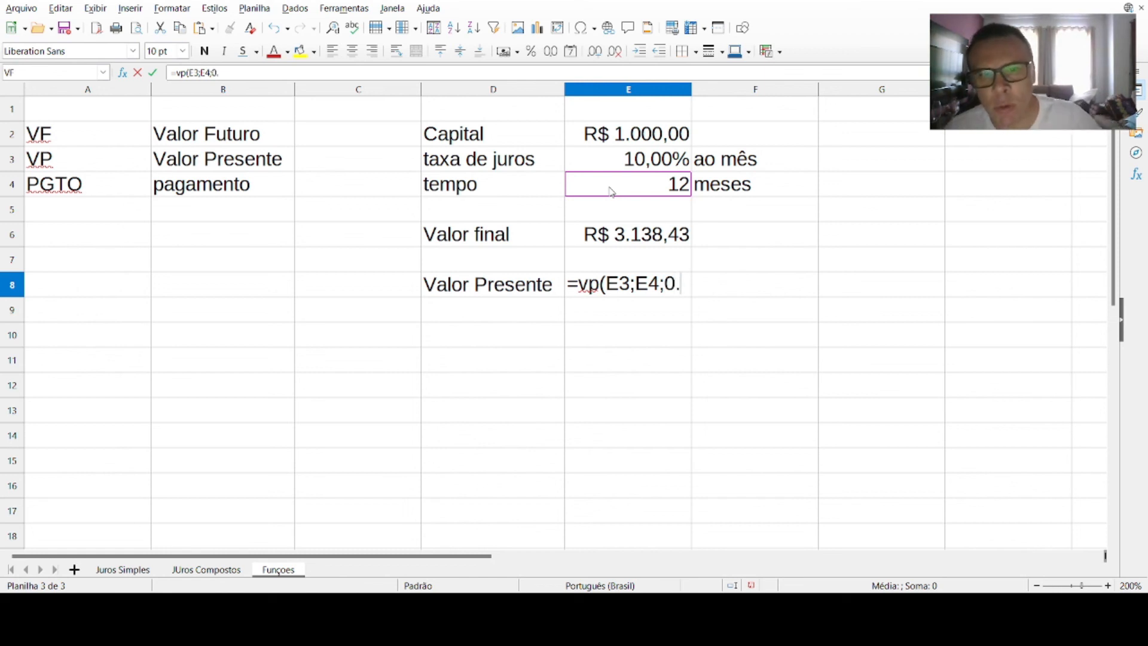
click(610, 234)
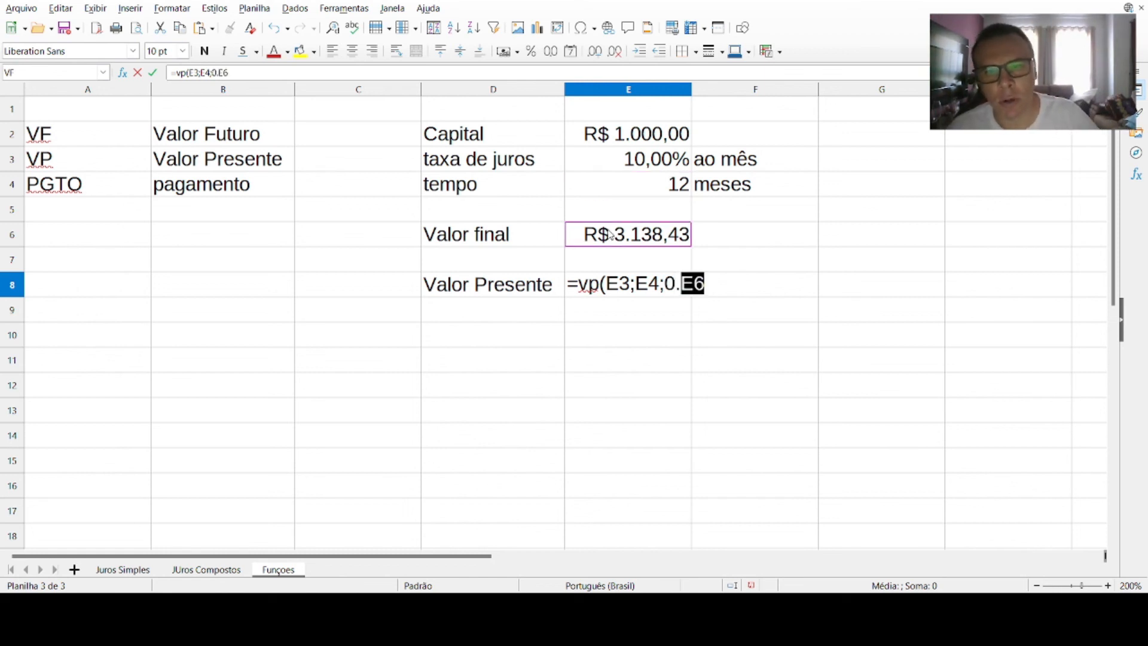
text())
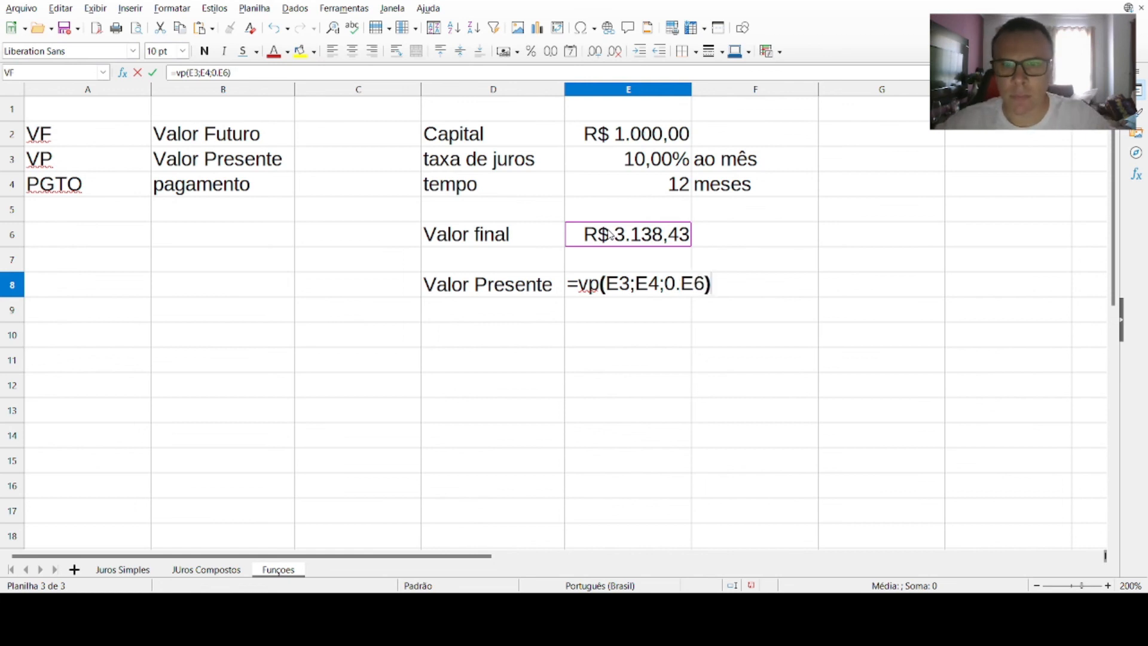
key(Return)
- Replace the arguments of the VP formula in E8 so that it reads =VP(E3;E4;0;E6)
click(635, 293)
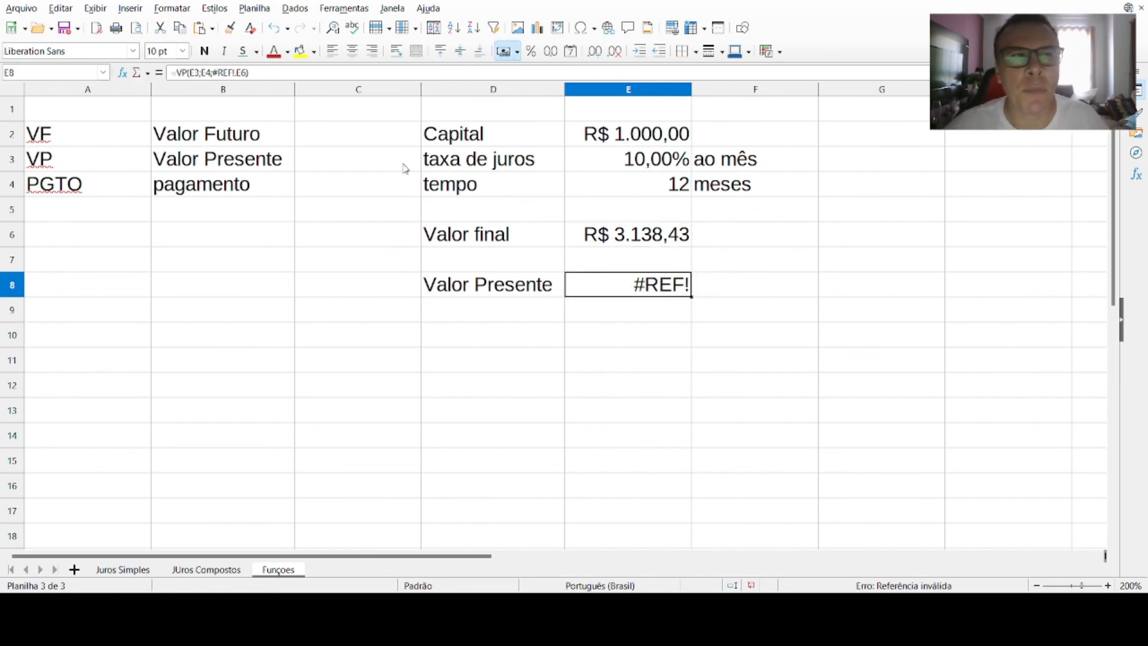
click(255, 72)
key(BackSpace)
key(BackSpace)
key(BackSpace)
key(BackSpace)
key(BackSpace)
key(BackSpace)
key(BackSpace)
key(BackSpace)
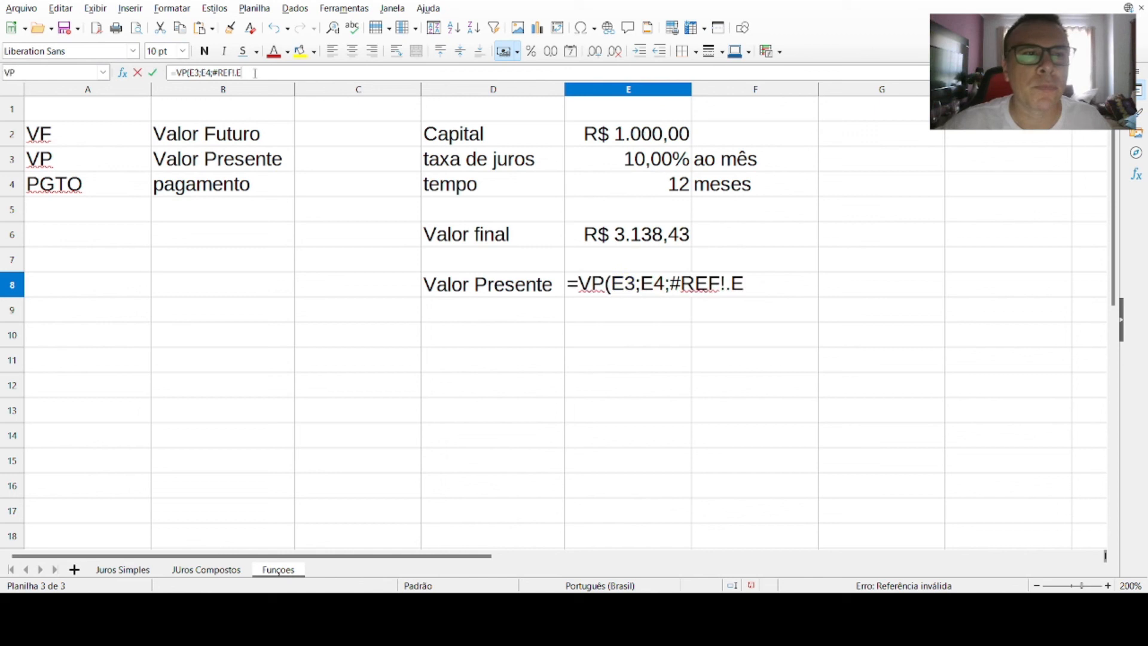
key(BackSpace)
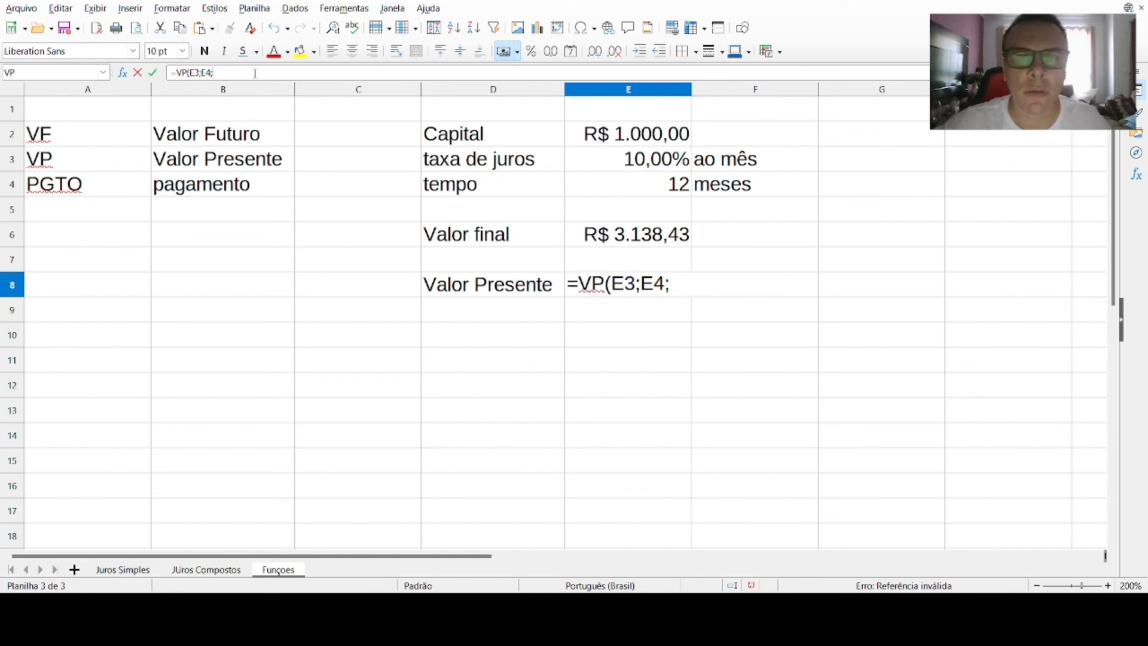
key(BackSpace)
key(BackSpace)
key(BackSpace)
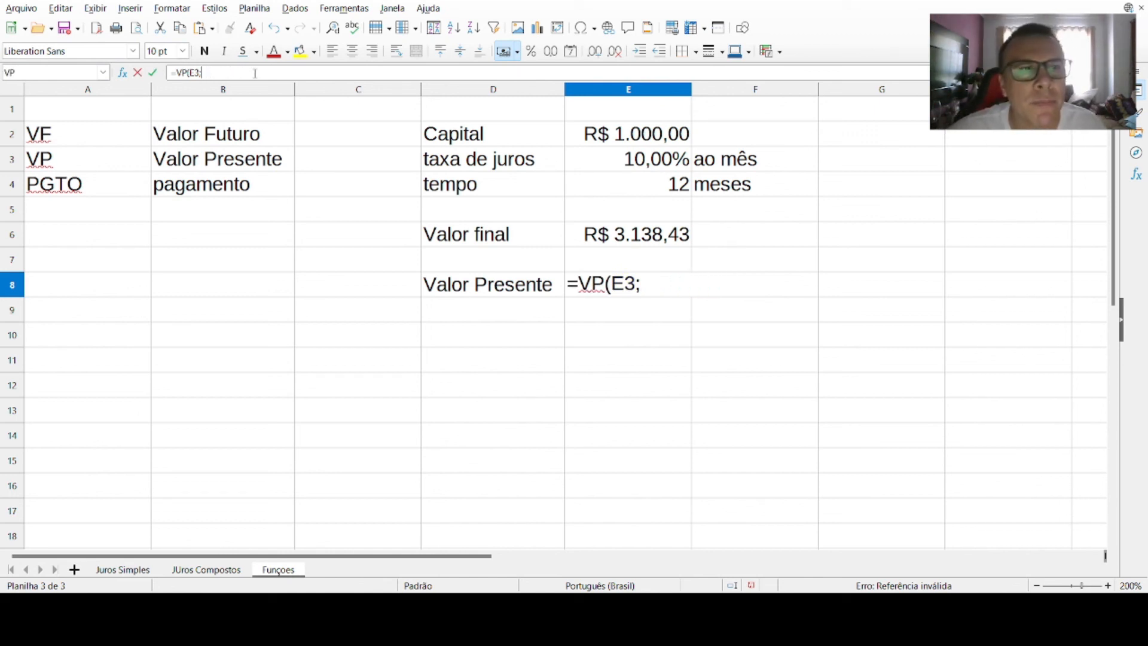
key(BackSpace)
key(BackSpace)
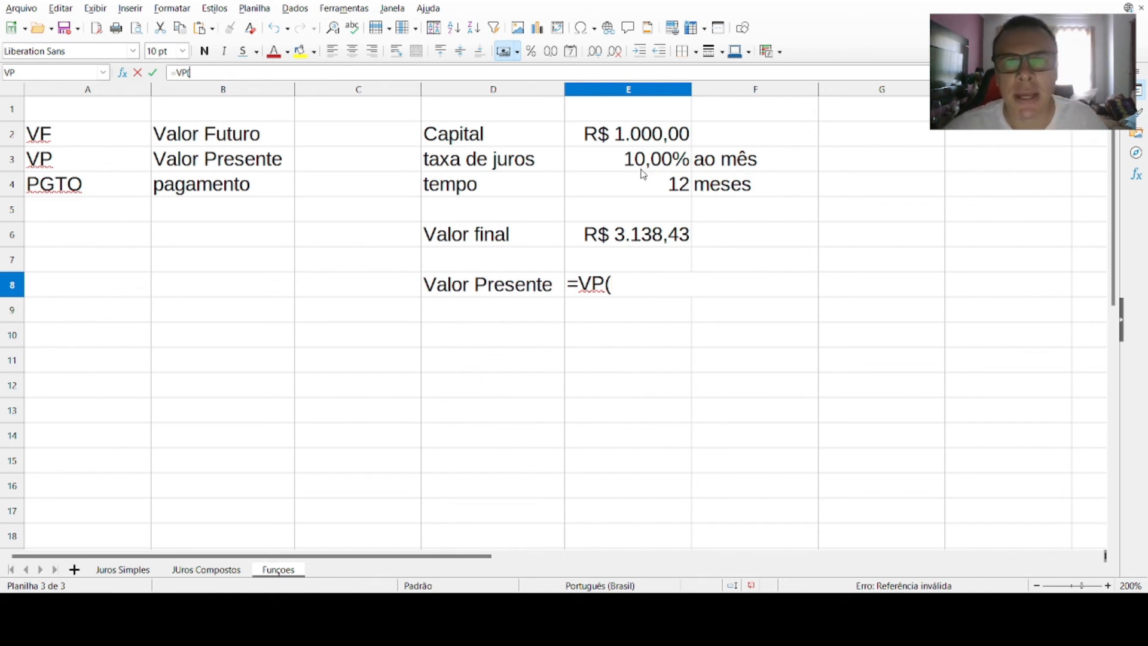
click(642, 174)
text(;)
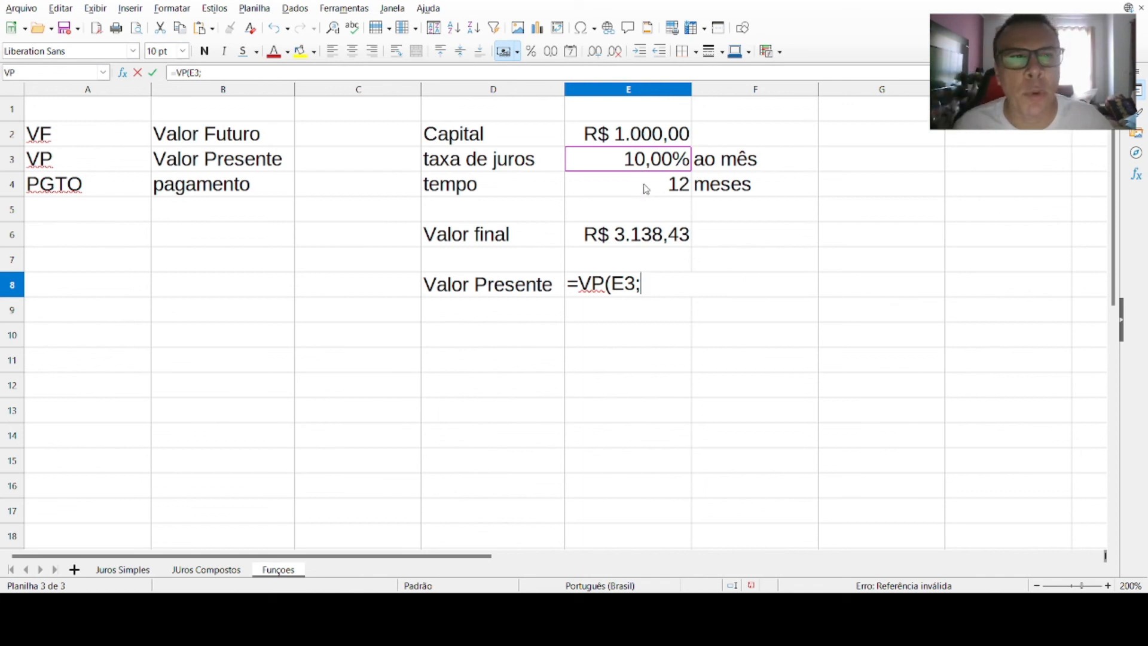
click(646, 189)
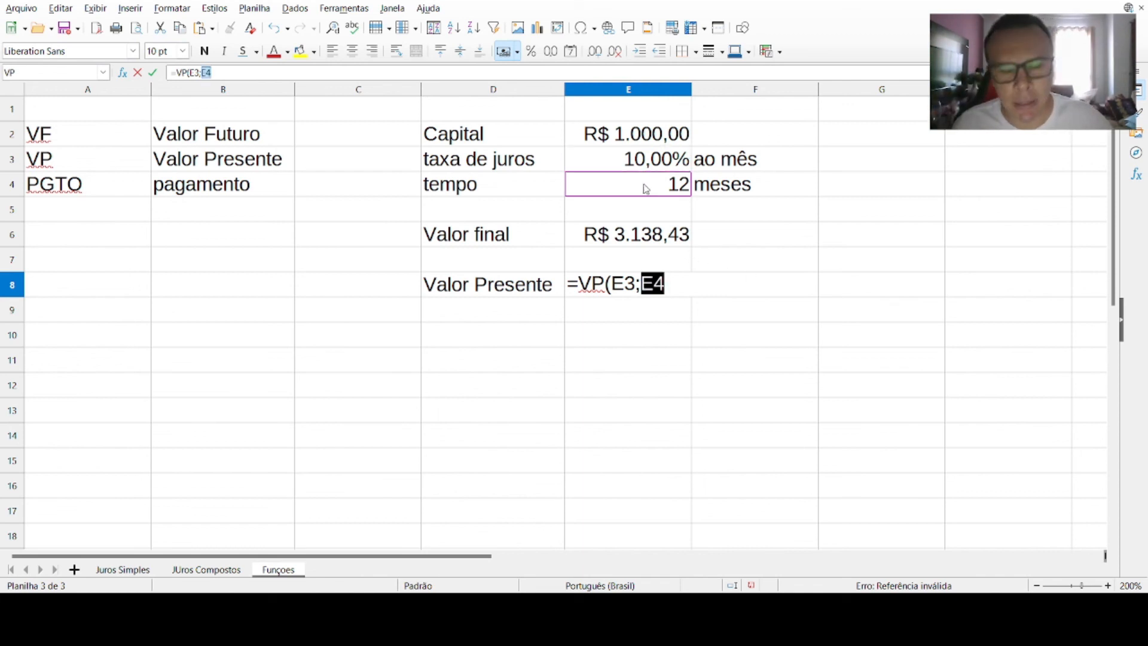
text(;)
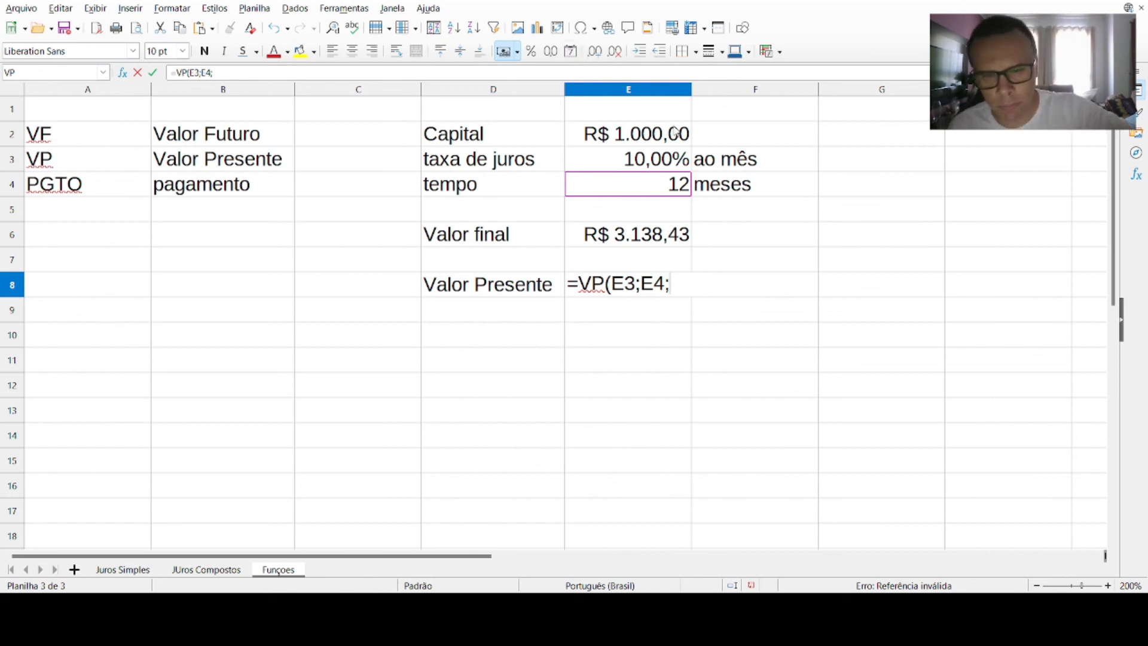
text(0)
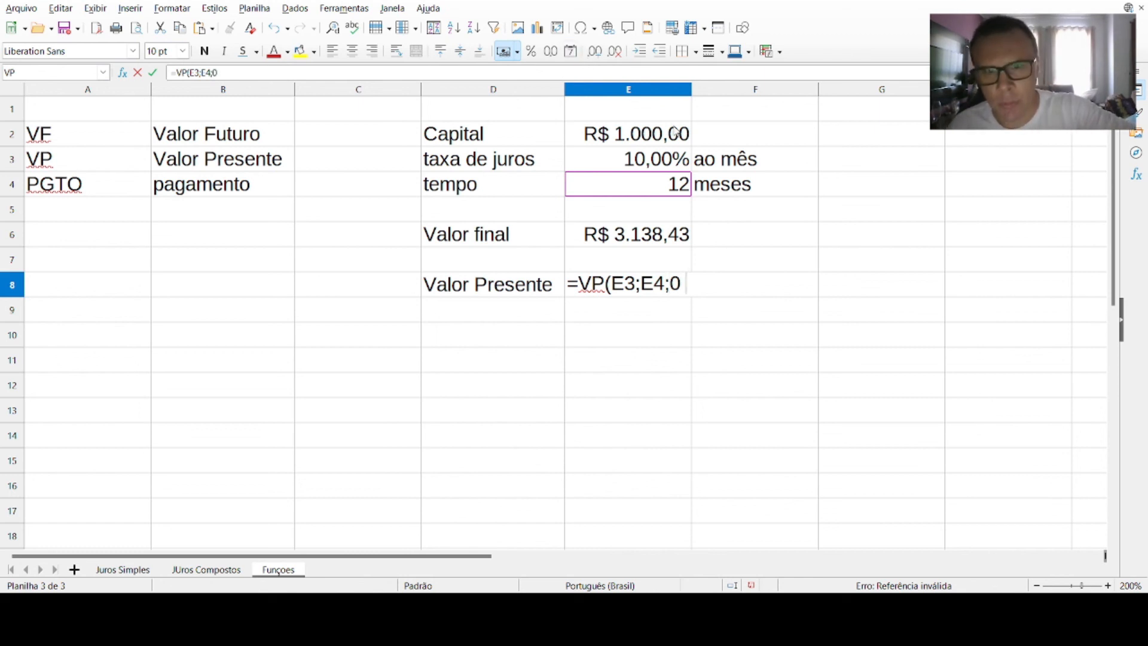
text(;)
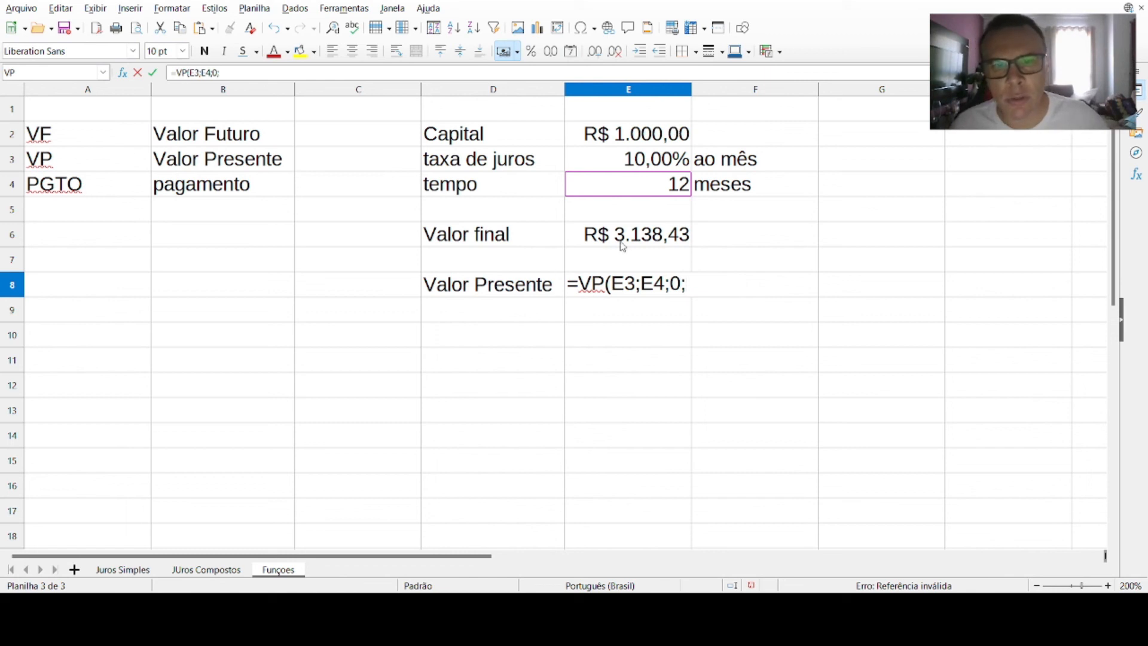
click(622, 245)
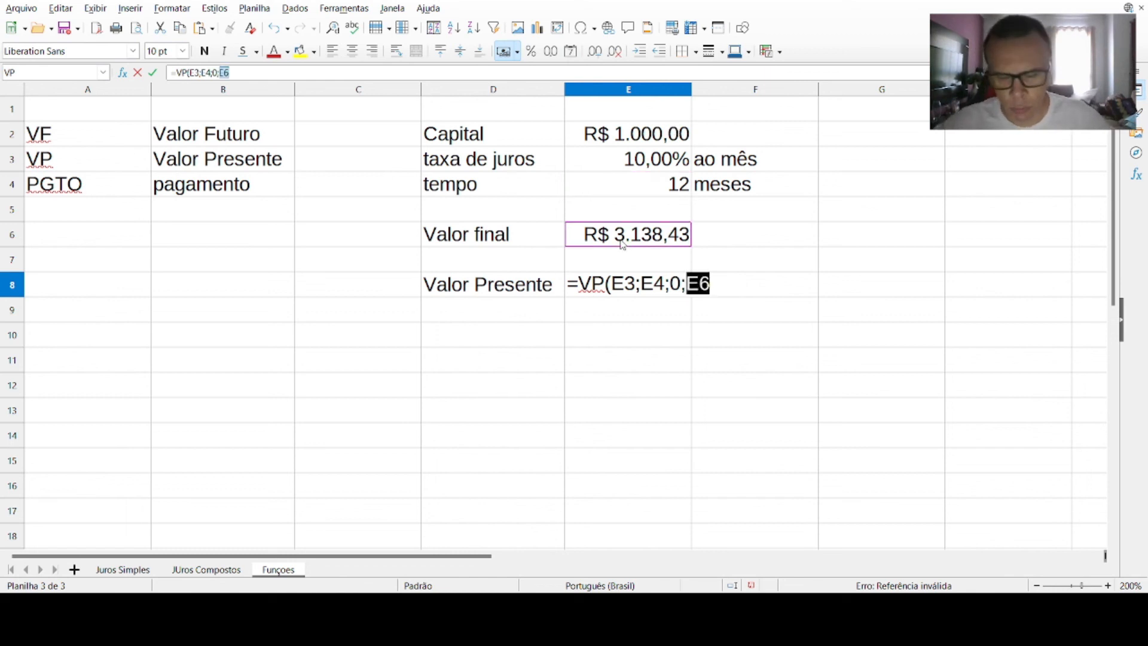
text())
key(Return)
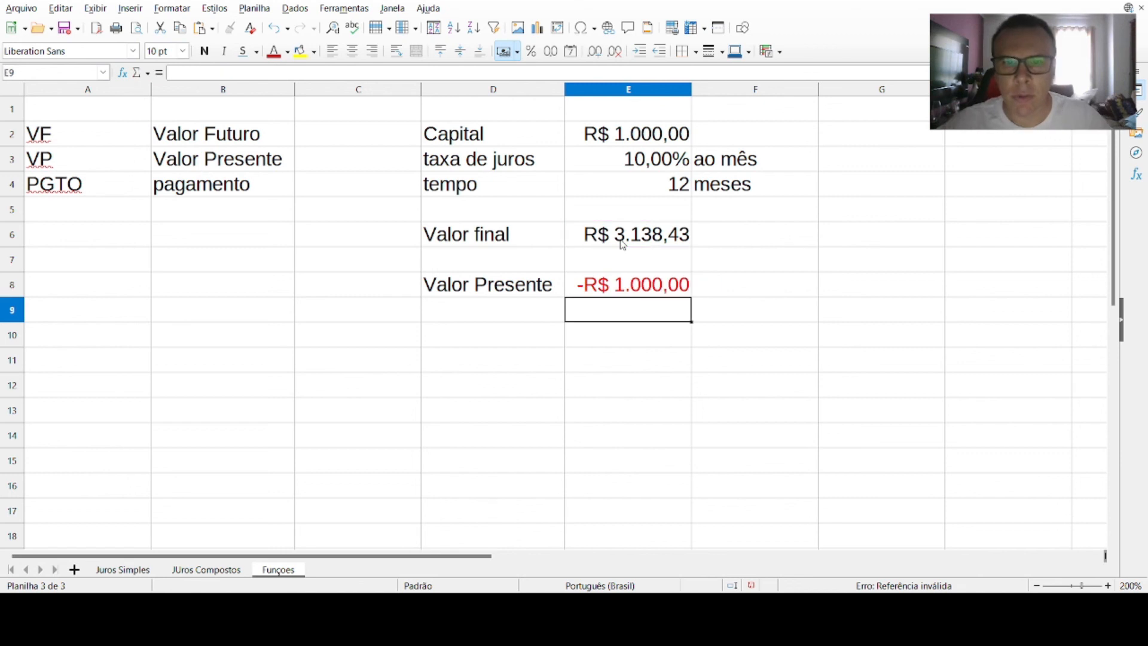
- Multiply the VP formula in E8 by -1, making it =VP(E3;E4;0;E6) * -1, and compare it with the Valor final
click(635, 295)
click(276, 72)
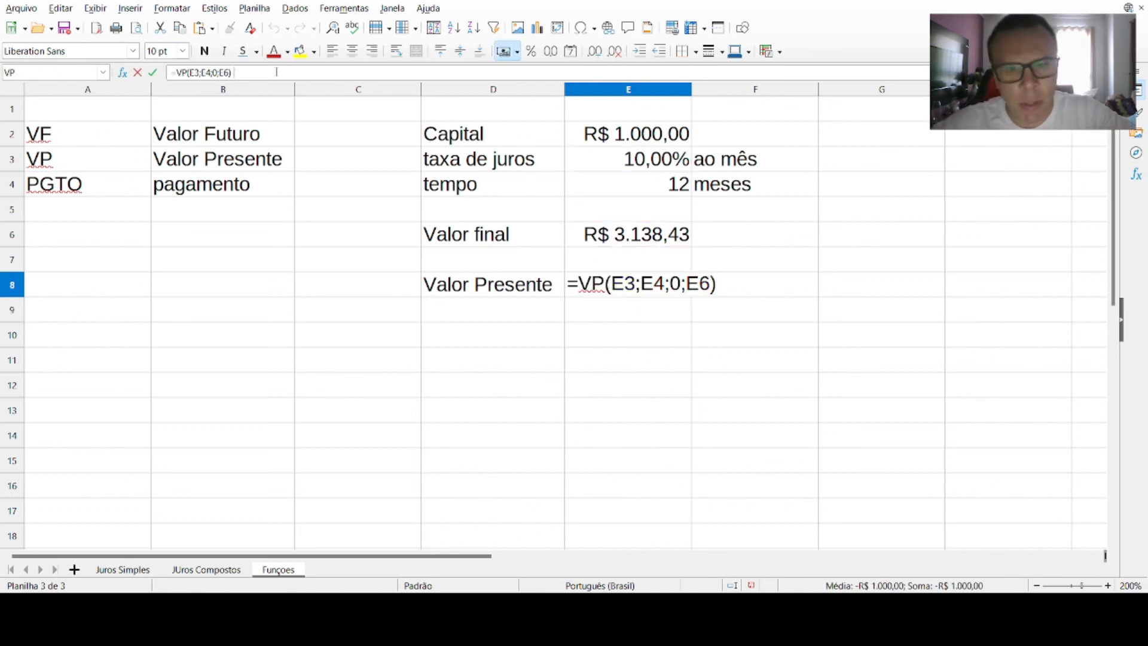
text(* -1)
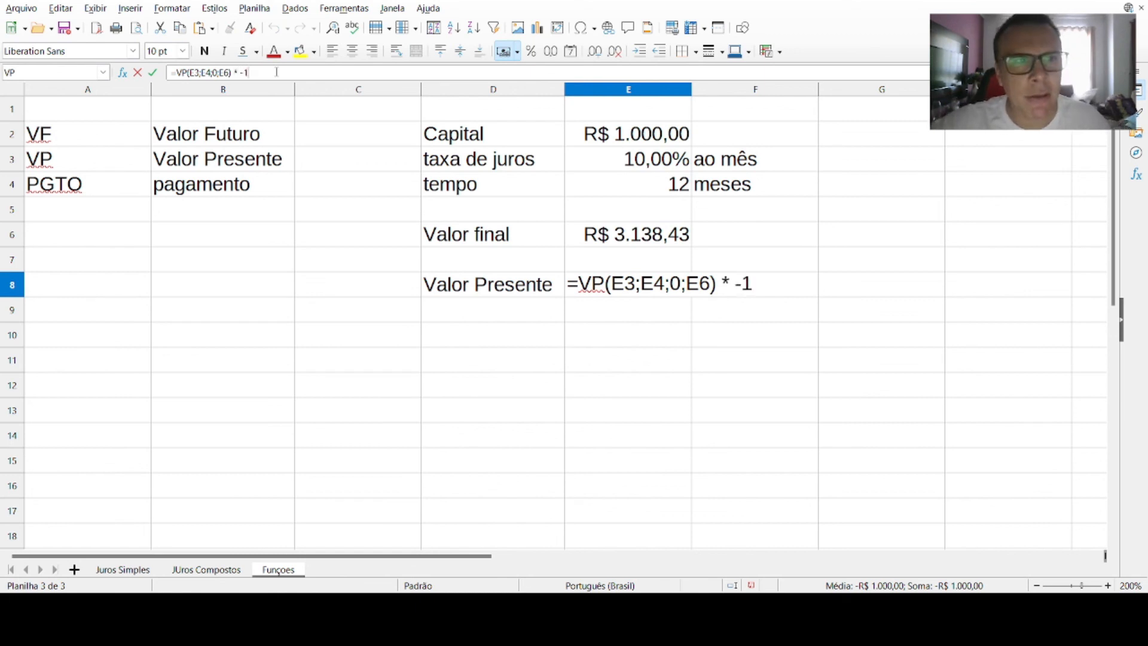
key(Return)
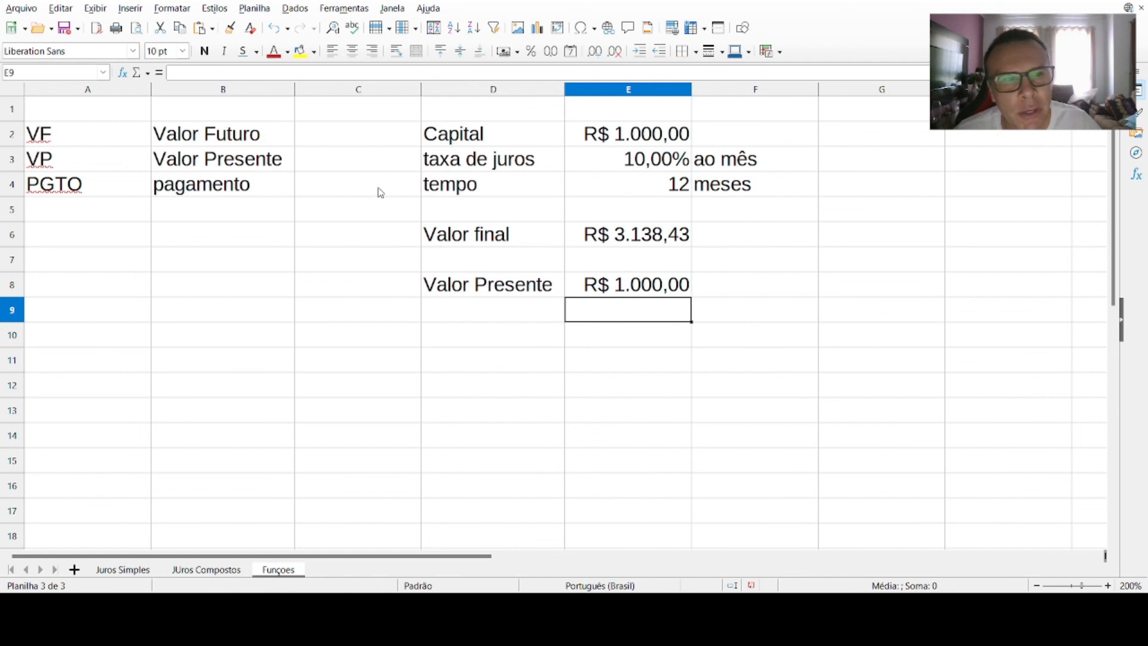
click(619, 242)
click(626, 291)
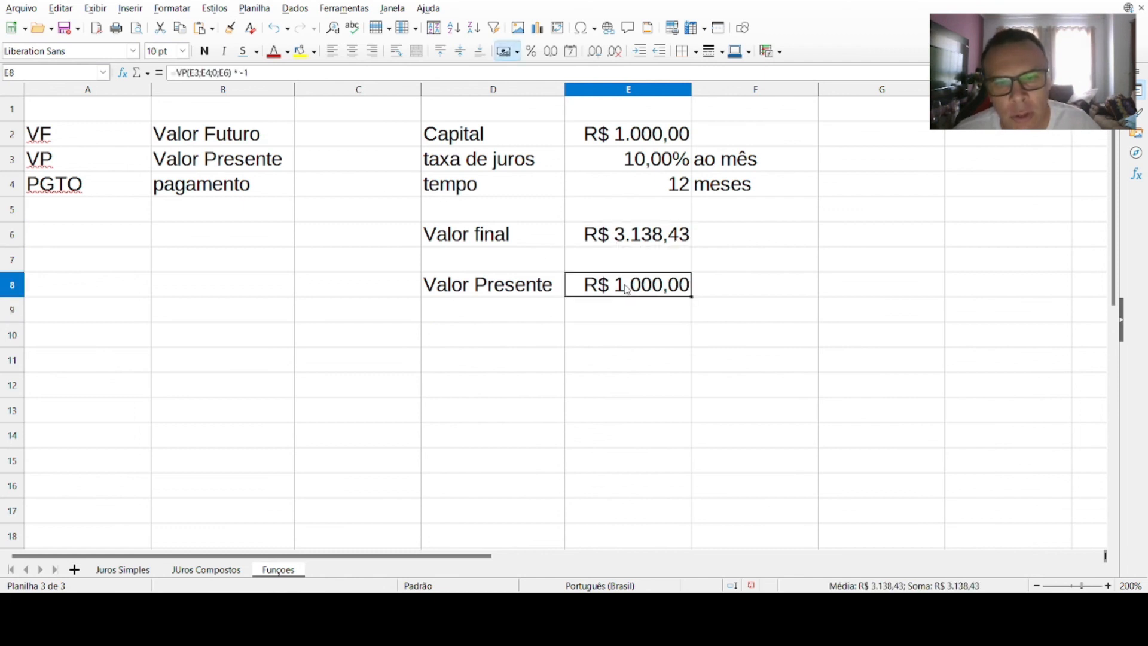